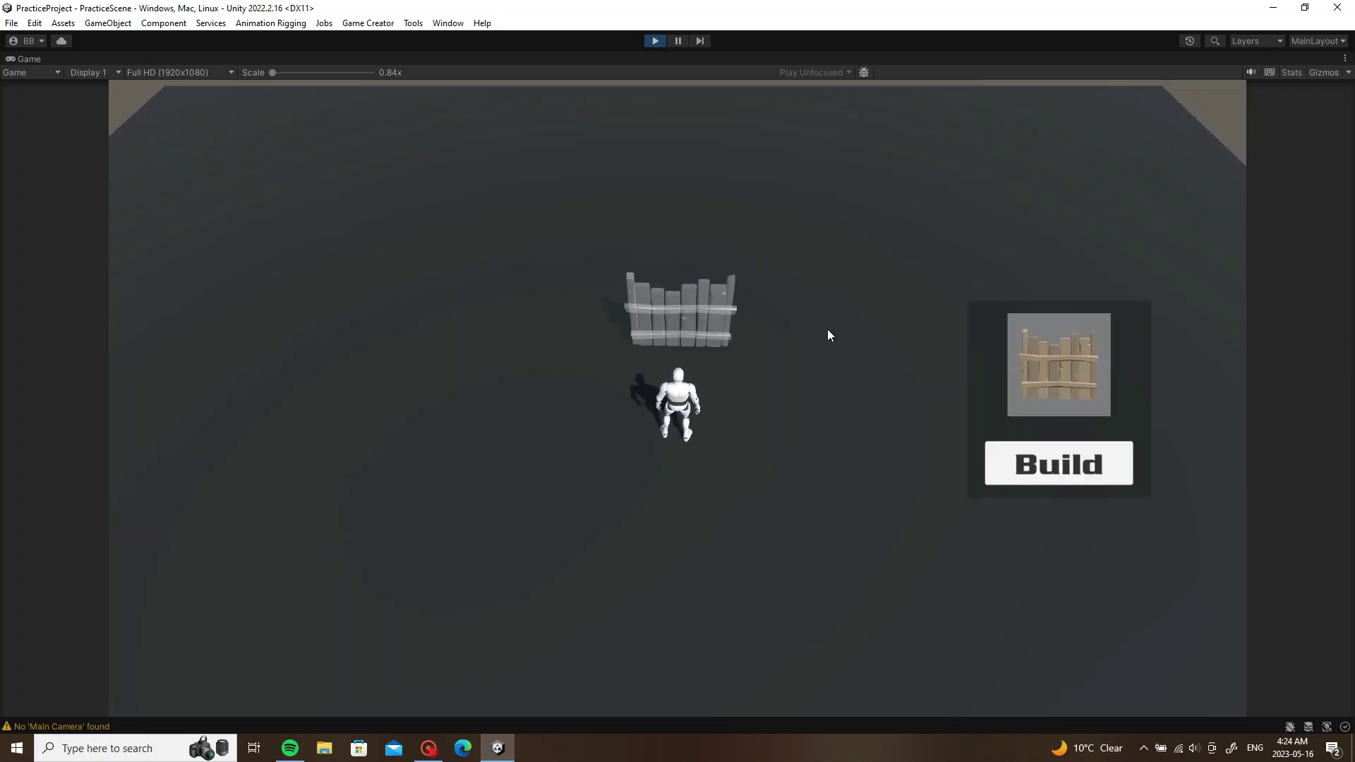
Step: Turn the character in each direction and build six wooden fences around it
{"action": "key", "text": "d"}
{"action": "left_click", "coordinate": [1068, 475]}
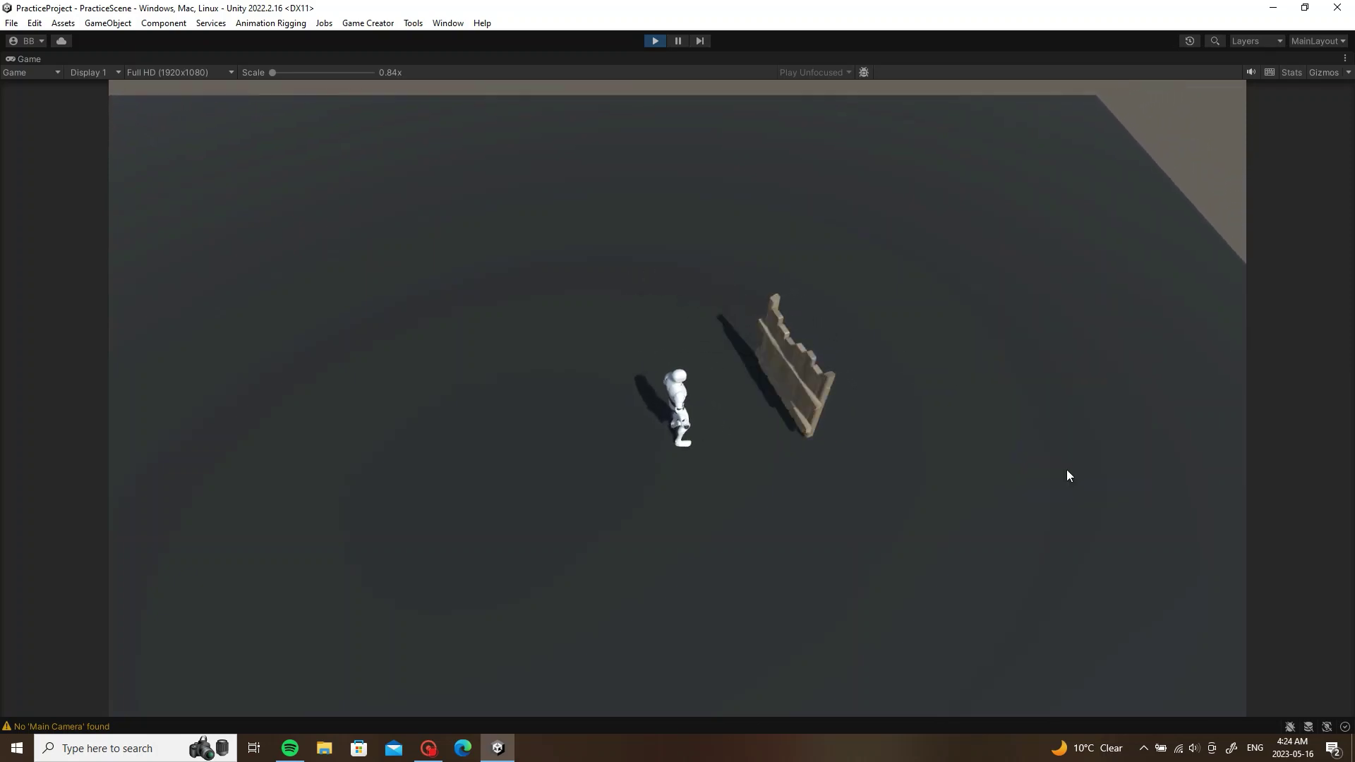
{"action": "key", "text": "w"}
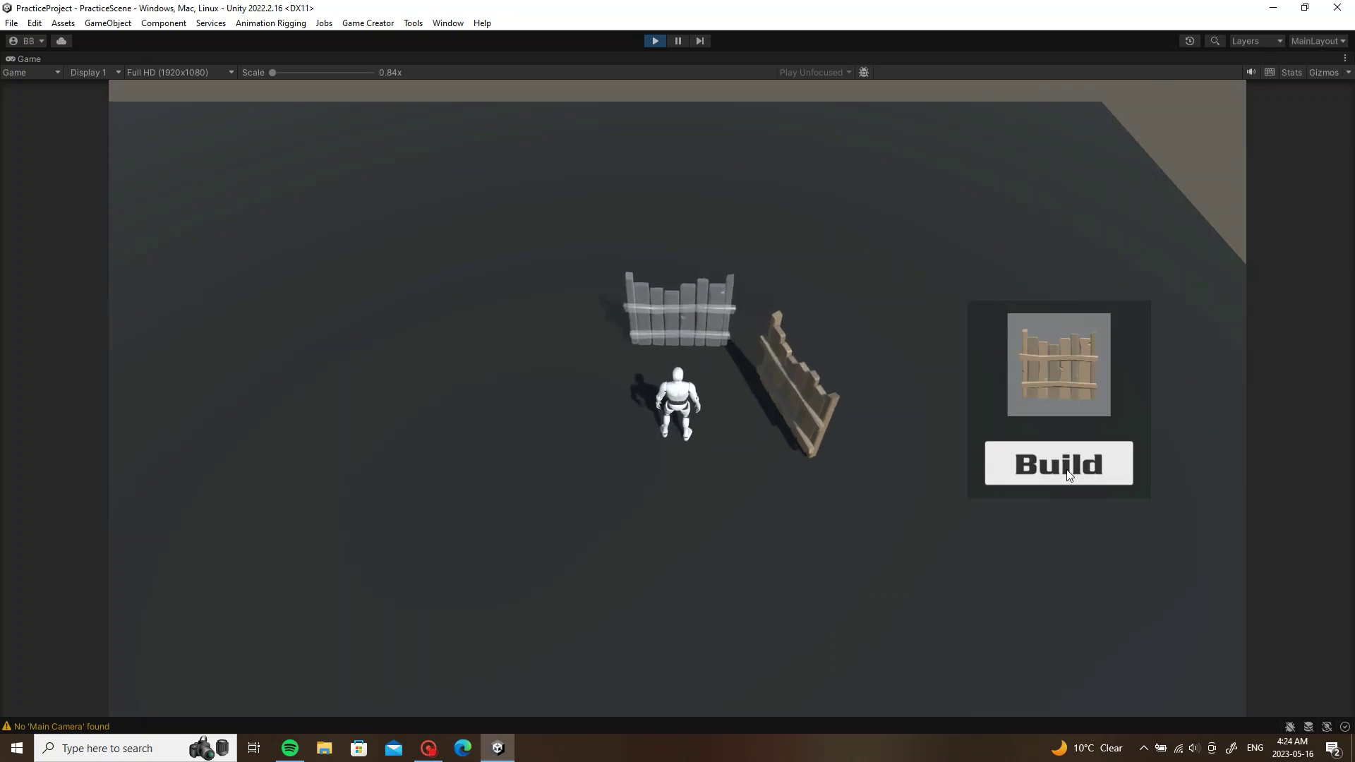
{"action": "left_click", "coordinate": [1068, 474]}
{"action": "key", "text": "a"}
{"action": "left_click", "coordinate": [1068, 474]}
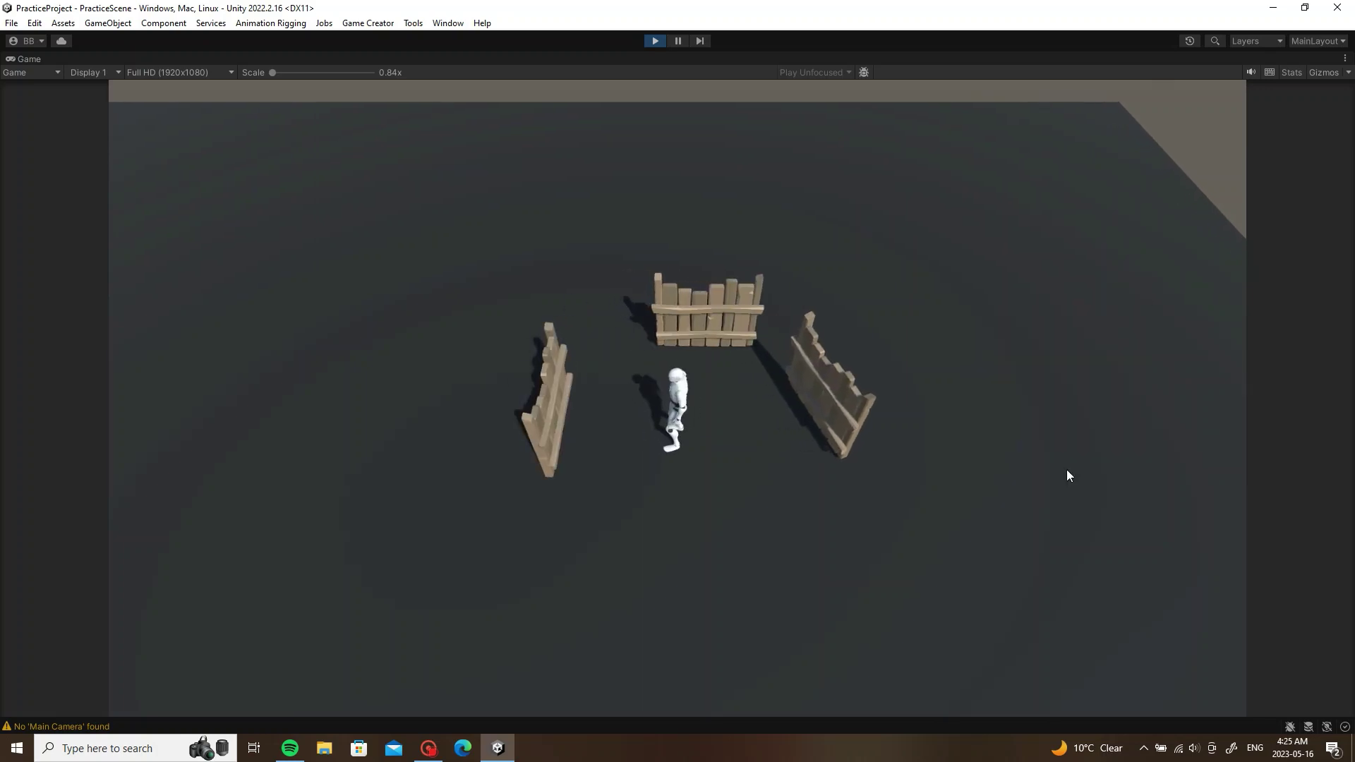
{"action": "key", "text": "s"}
{"action": "left_click", "coordinate": [1067, 474]}
{"action": "key", "text": "d"}
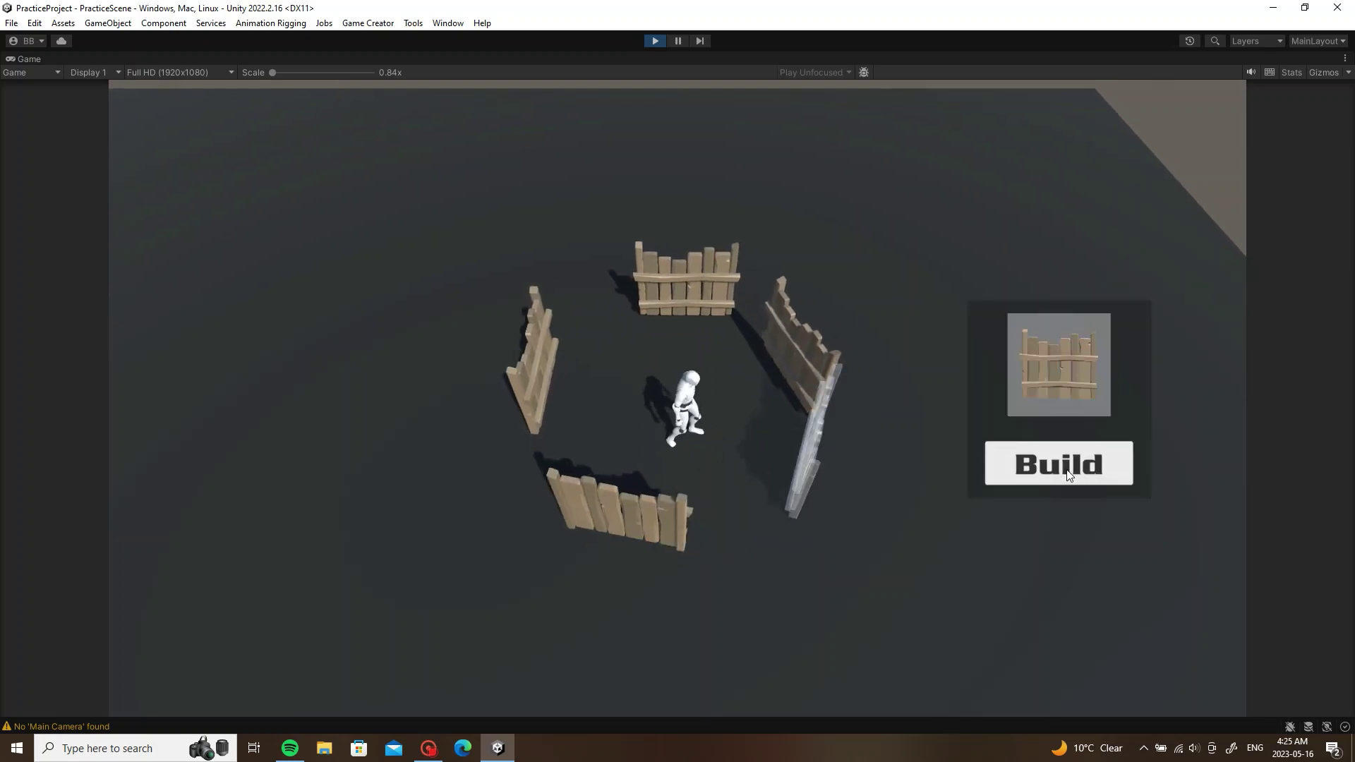
{"action": "left_click", "coordinate": [1068, 475]}
{"action": "left_click", "coordinate": [1068, 475]}
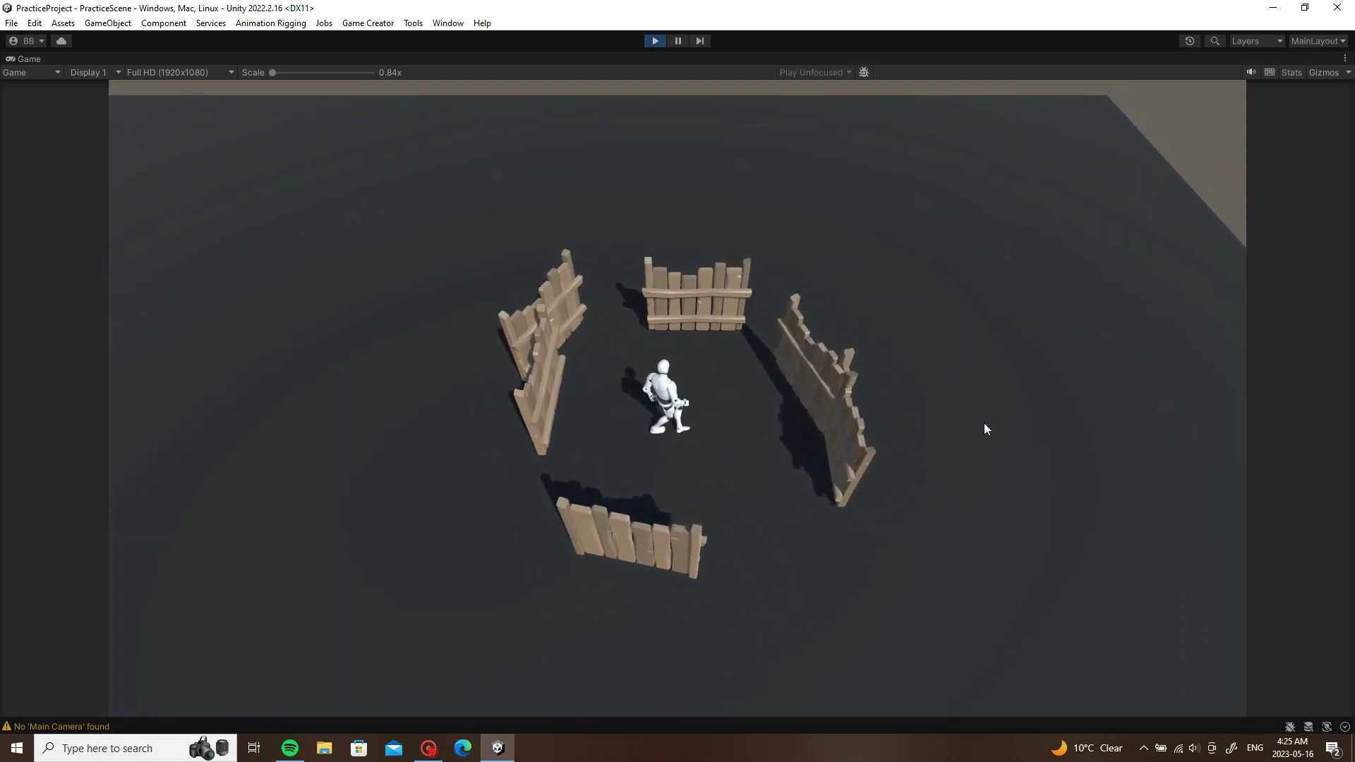
Step: Walk the character around inside the fence ring to test the enclosure
{"action": "key", "text": "d"}
{"action": "key", "text": "a"}
{"action": "key", "text": "w"}
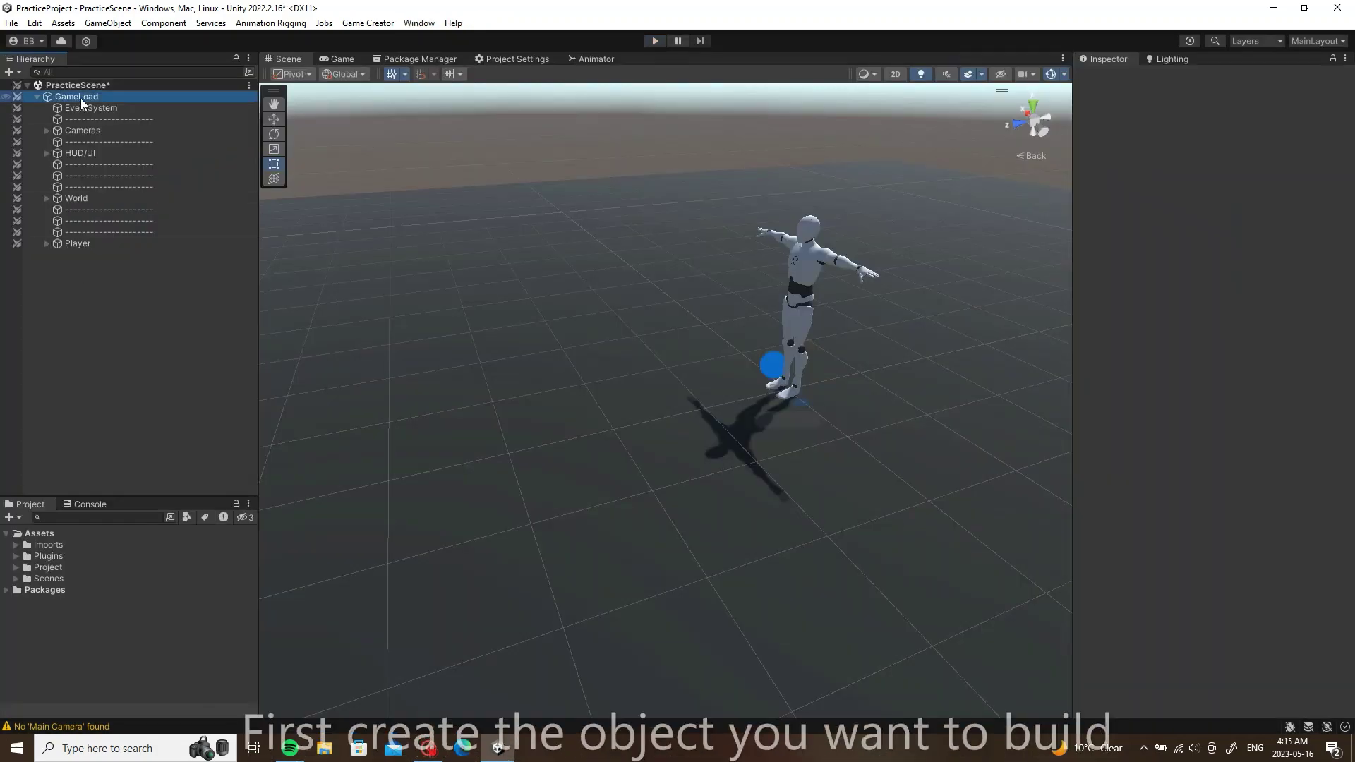
Step: Create an empty object named BuildableObject and move it forward along Z to 1.995
{"action": "right_click", "coordinate": [90, 96]}
{"action": "left_click", "coordinate": [248, 309]}
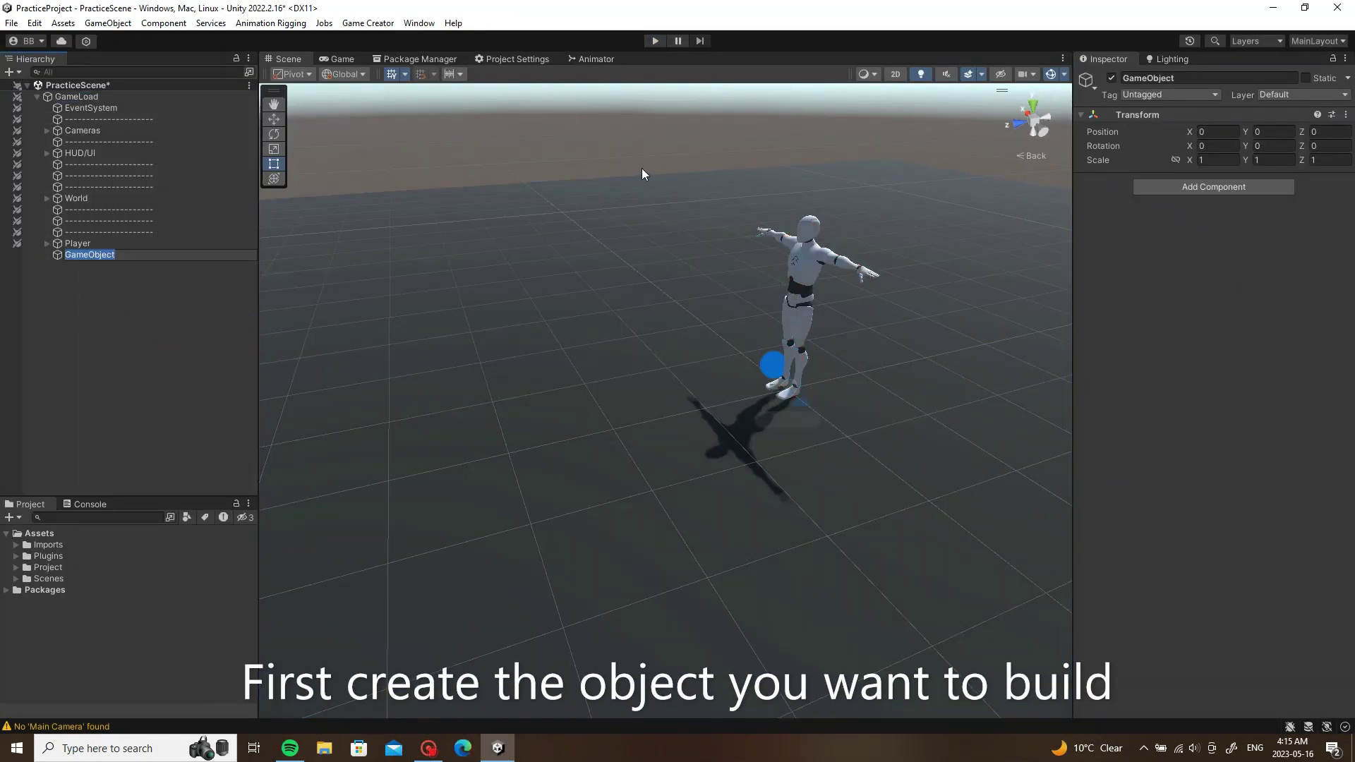
{"action": "type", "text": "B"}
{"action": "type", "text": "t"}
{"action": "key", "text": "Return"}
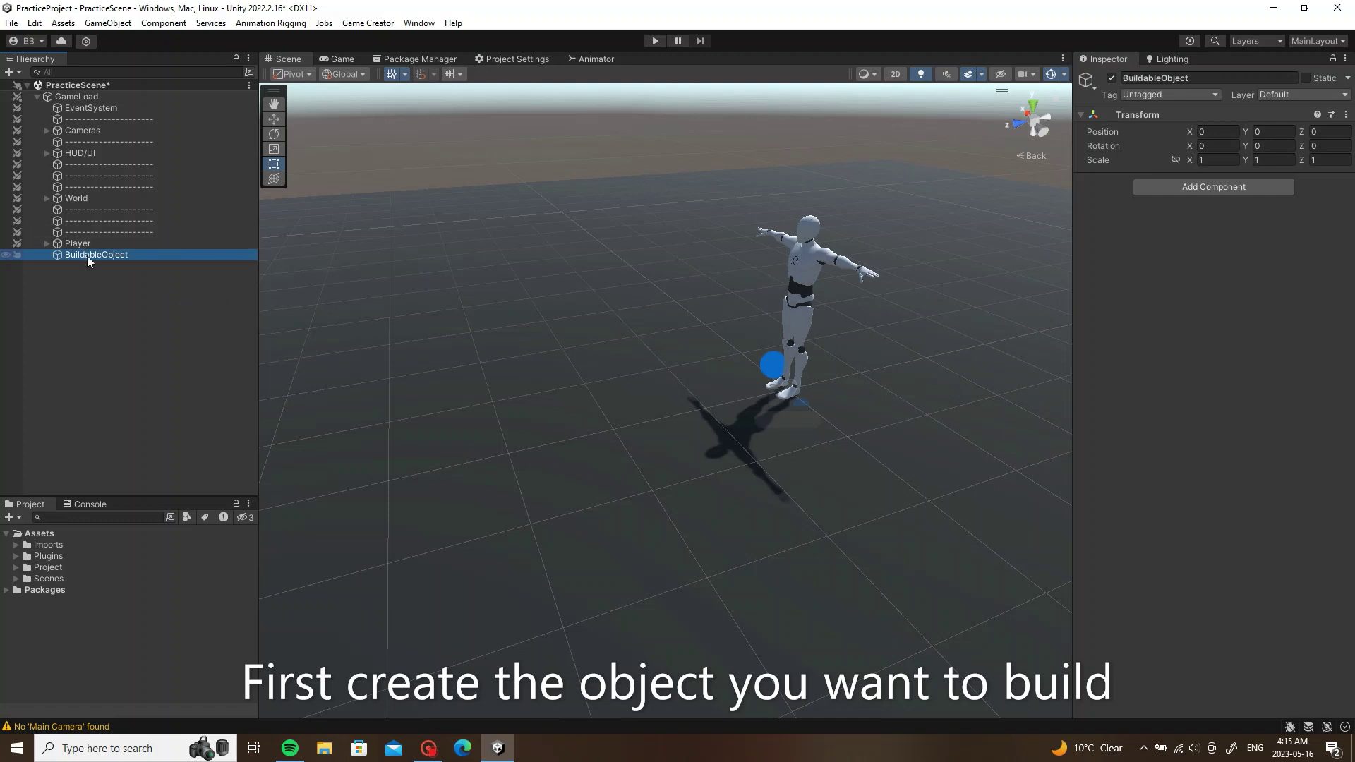
{"action": "key", "text": "w"}
{"action": "mouse_move", "coordinate": [785, 400]}
{"action": "left_mouse_down", "text": "alt"}
{"action": "mouse_move", "coordinate": [750, 430]}
{"action": "mouse_move", "coordinate": [550, 425]}
{"action": "left_mouse_up", "text": "alt"}
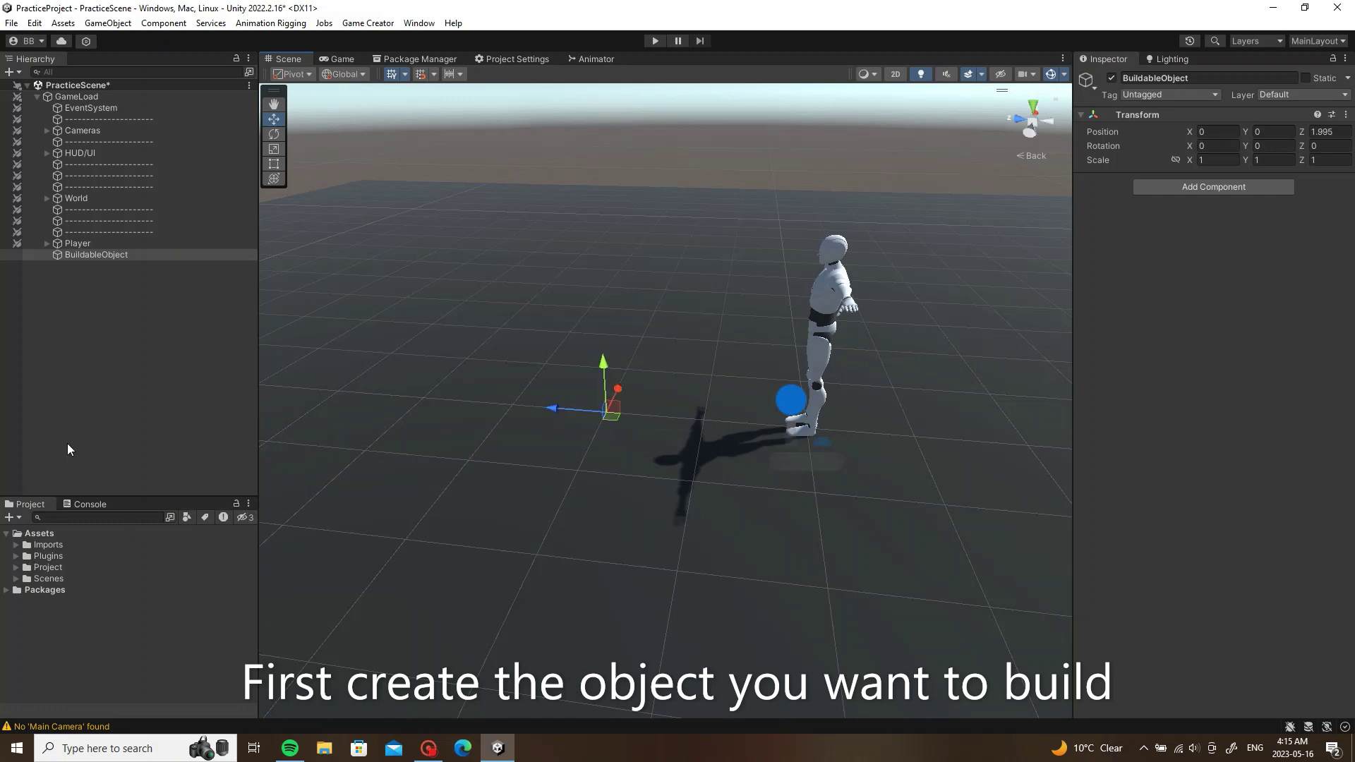
Step: Drop SM_Prop_Fence_Wood_01 from the Imports props folder into BuildableObject as its child
{"action": "left_click", "coordinate": [15, 545]}
{"action": "left_click", "coordinate": [98, 576]}
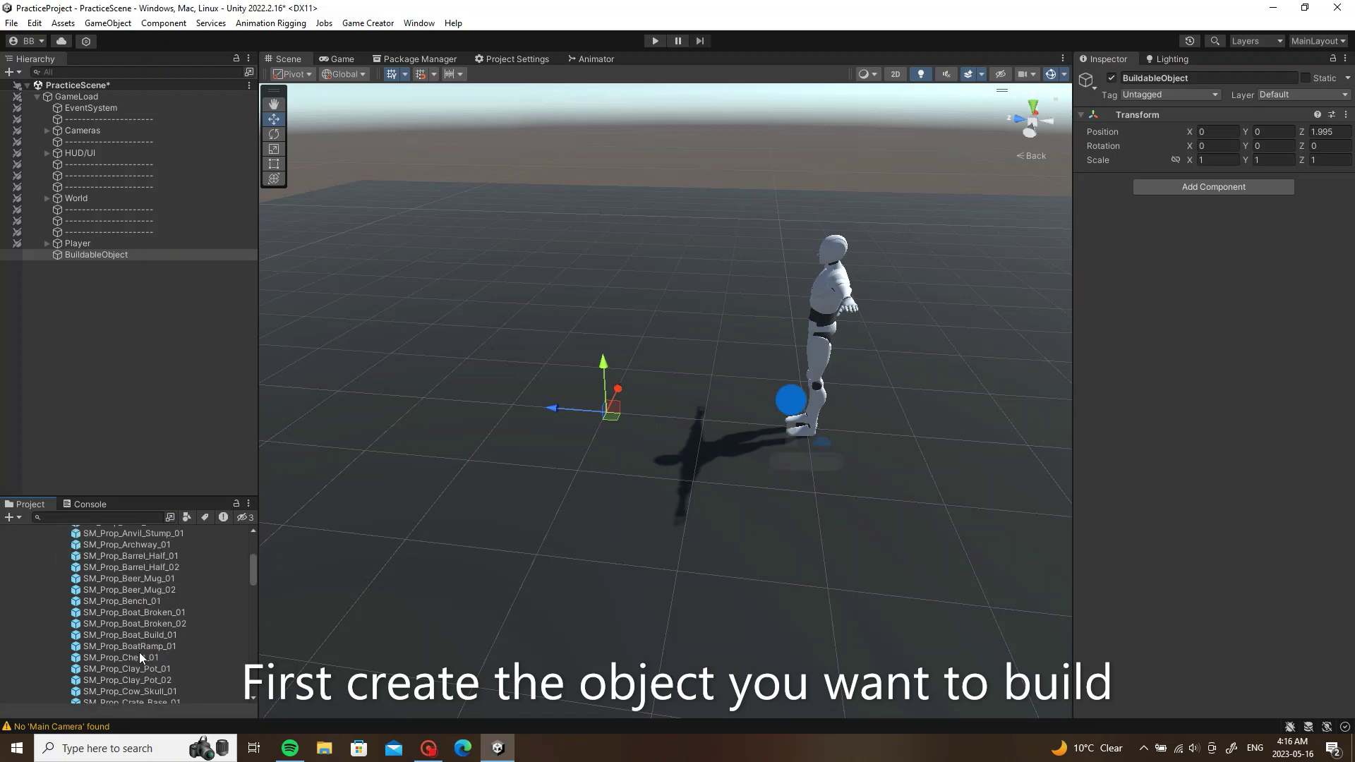
{"action": "scroll", "coordinate": [140, 656], "scroll_direction": "down", "scroll_amount": 3}
{"action": "scroll", "coordinate": [144, 645], "scroll_direction": "down", "scroll_amount": 3}
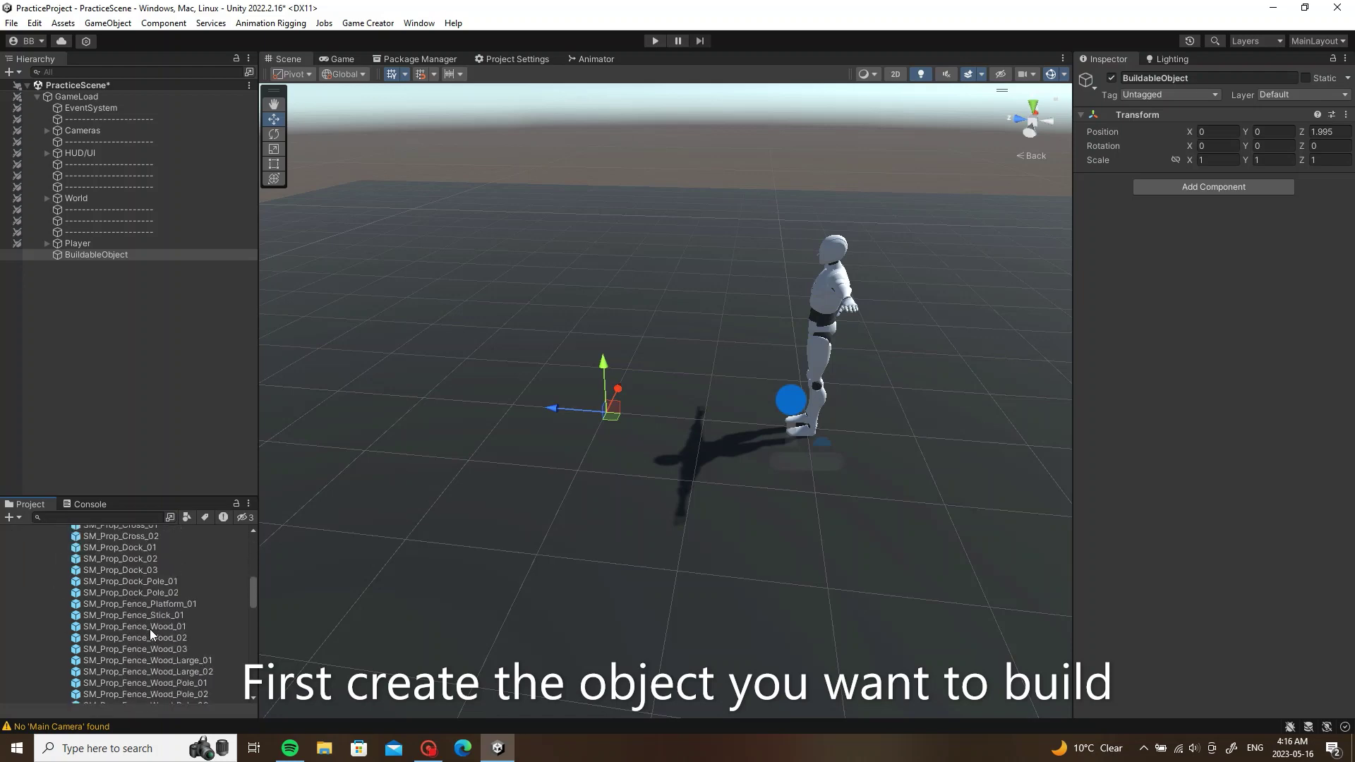
{"action": "left_click_drag", "start_coordinate": [150, 629], "coordinate": [120, 255]}
{"action": "mouse_move", "coordinate": [265, 307]}
{"action": "left_mouse_down", "text": "alt"}
{"action": "mouse_move", "coordinate": [620, 308]}
{"action": "mouse_move", "coordinate": [588, 400]}
{"action": "left_mouse_up", "text": "alt"}
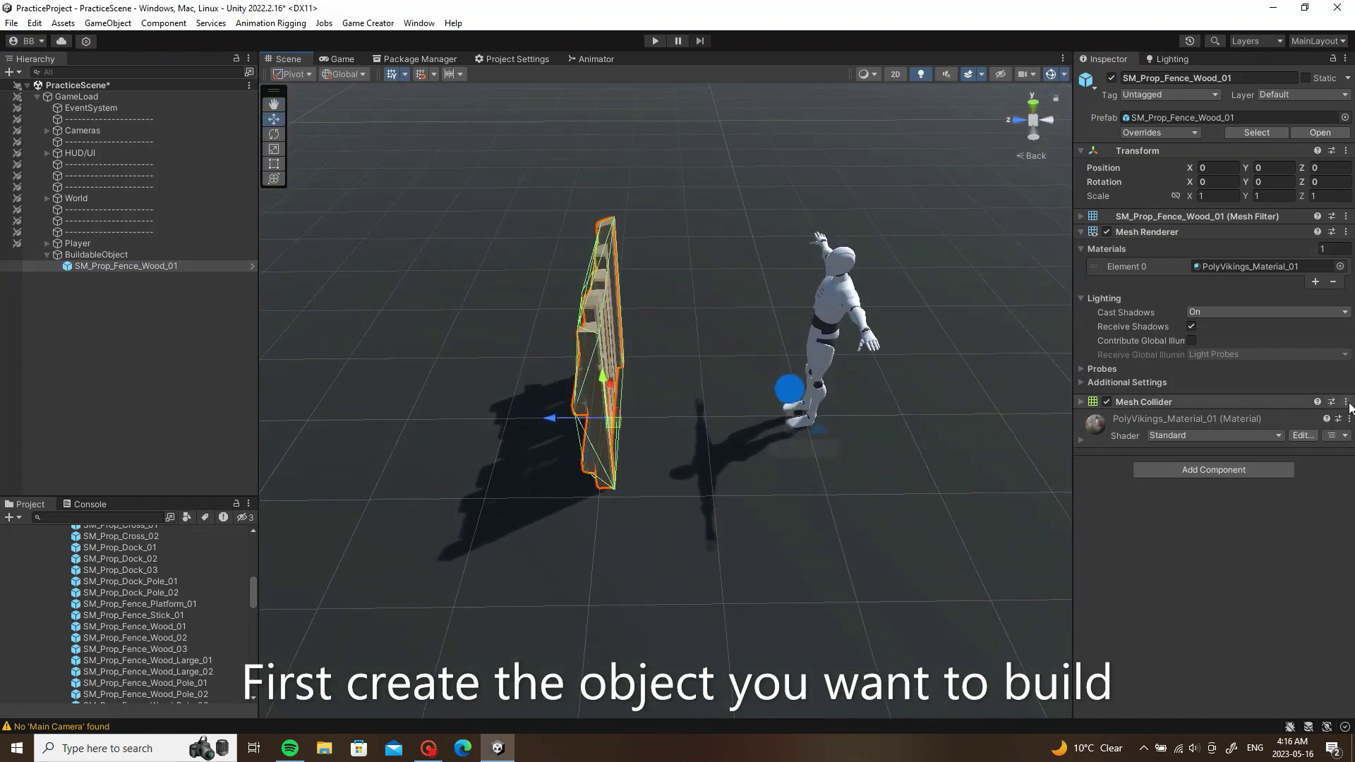
Step: Replace the fence's Mesh Collider with a Box Collider
{"action": "left_click", "coordinate": [1346, 401]}
{"action": "left_click", "coordinate": [1243, 437]}
{"action": "left_click", "coordinate": [1217, 471]}
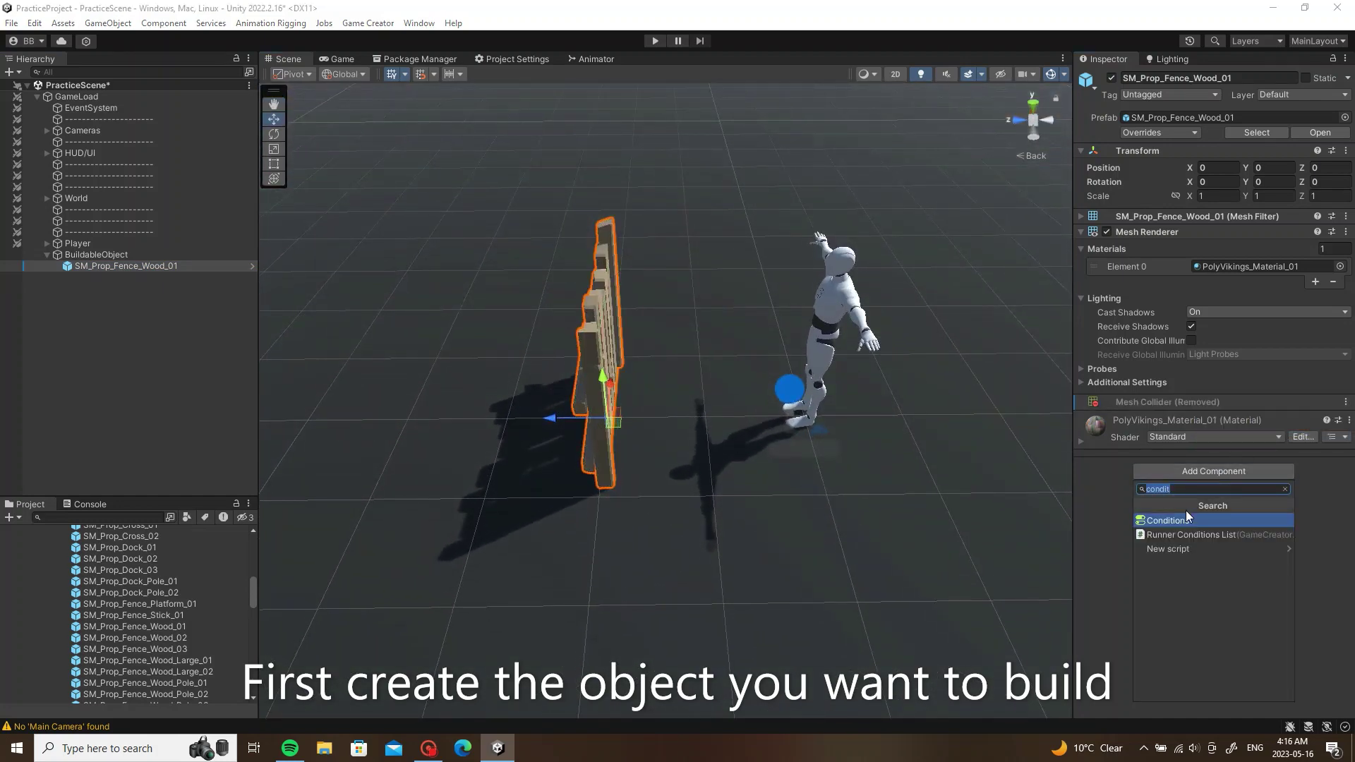
{"action": "type", "text": "box"}
{"action": "left_click", "coordinate": [1180, 520]}
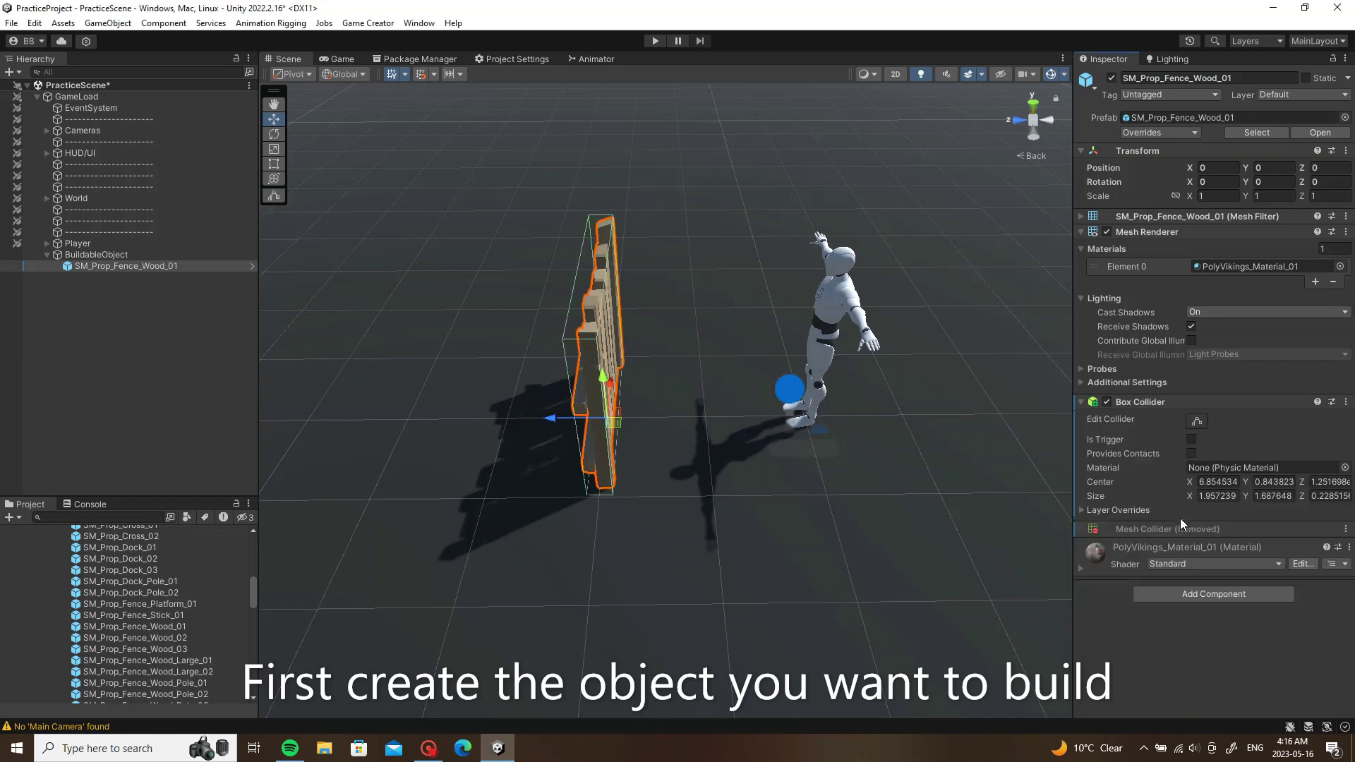
{"action": "left_click", "coordinate": [1123, 400]}
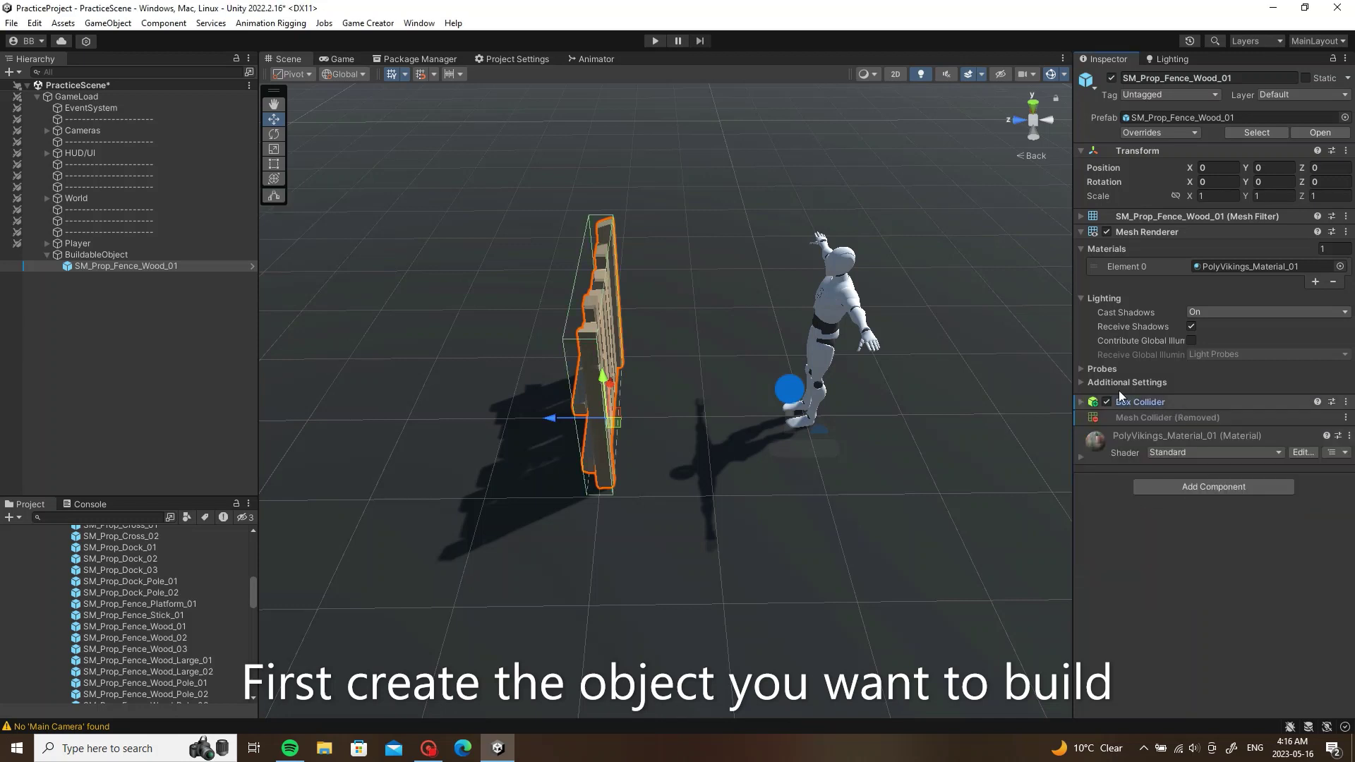
Step: Unpack the fence from its prefab and rotate it to Y -180
{"action": "right_click", "coordinate": [141, 266]}
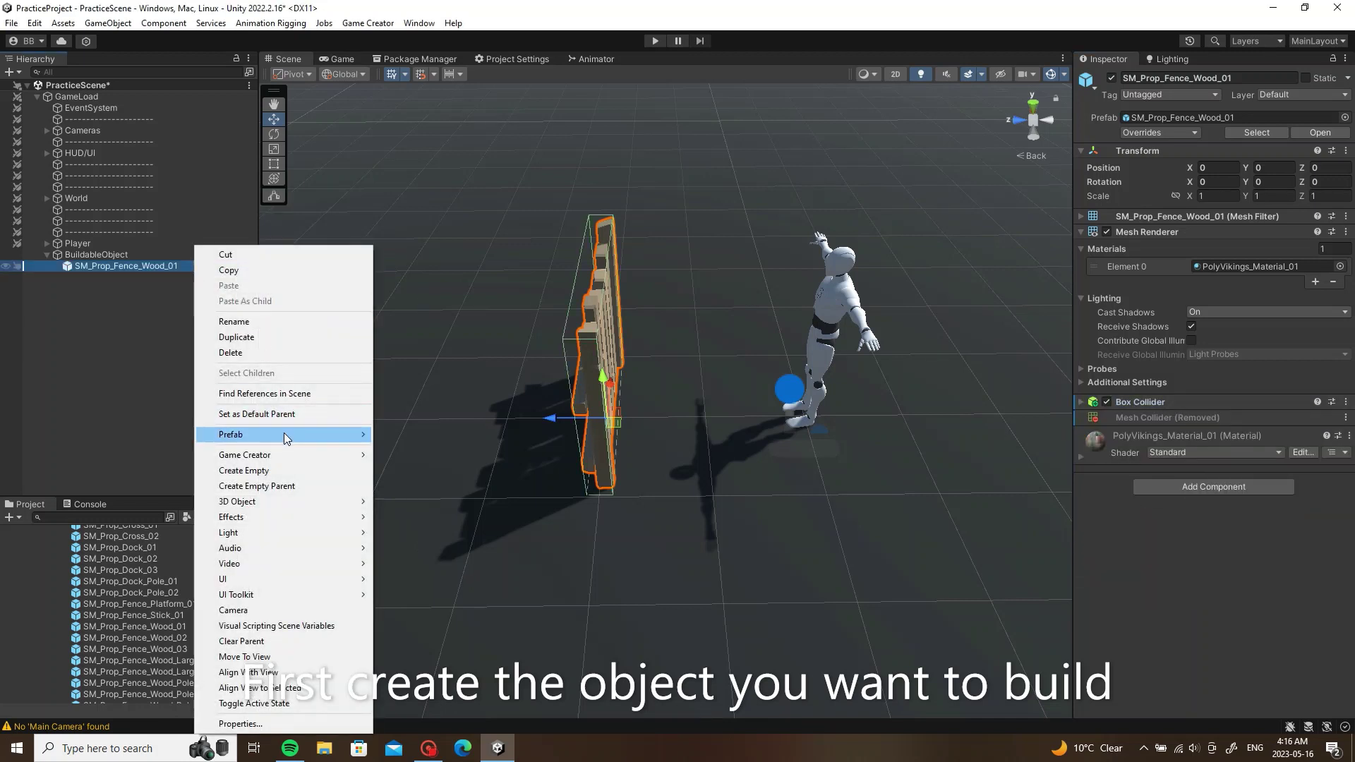
{"action": "mouse_move", "coordinate": [286, 438]}
{"action": "left_click", "coordinate": [437, 547]}
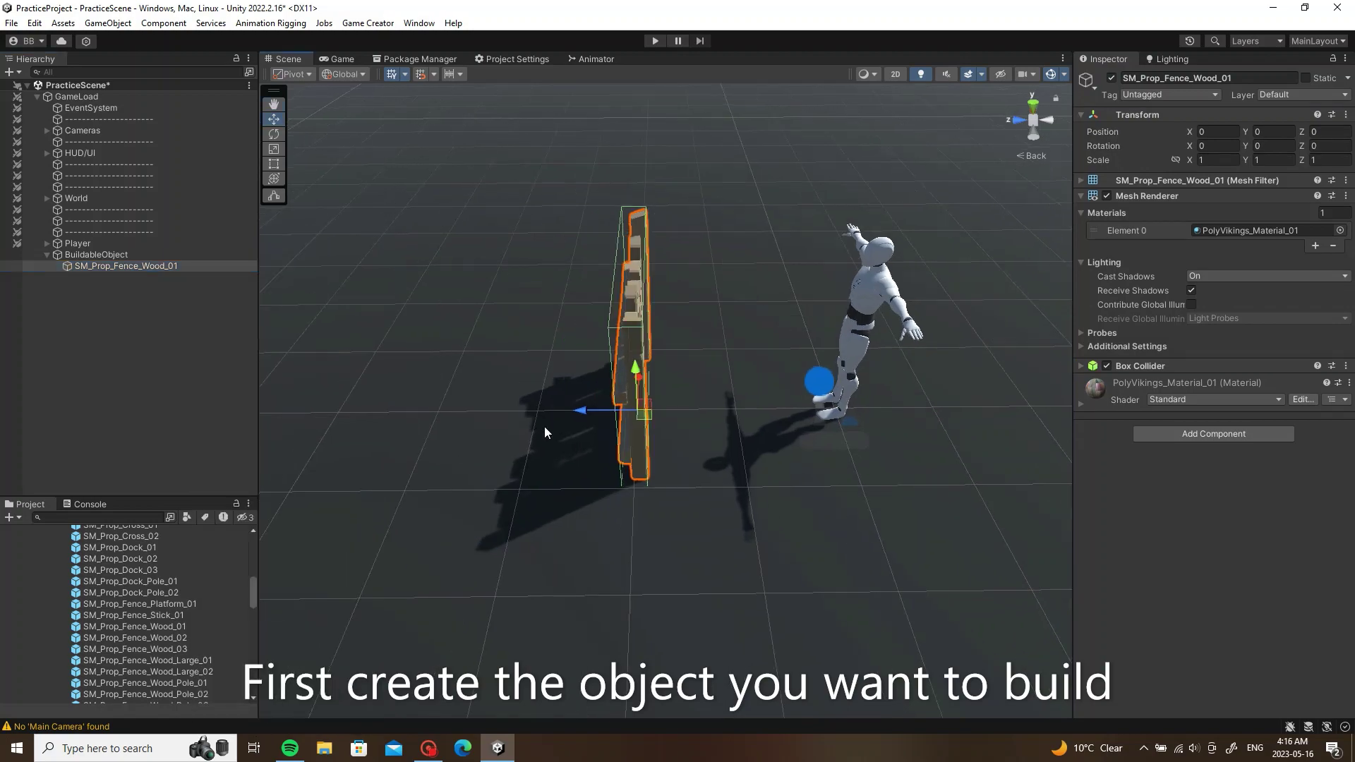
{"action": "key", "text": "e"}
{"action": "left_click_drag", "start_coordinate": [653, 446], "coordinate": [990, 379]}
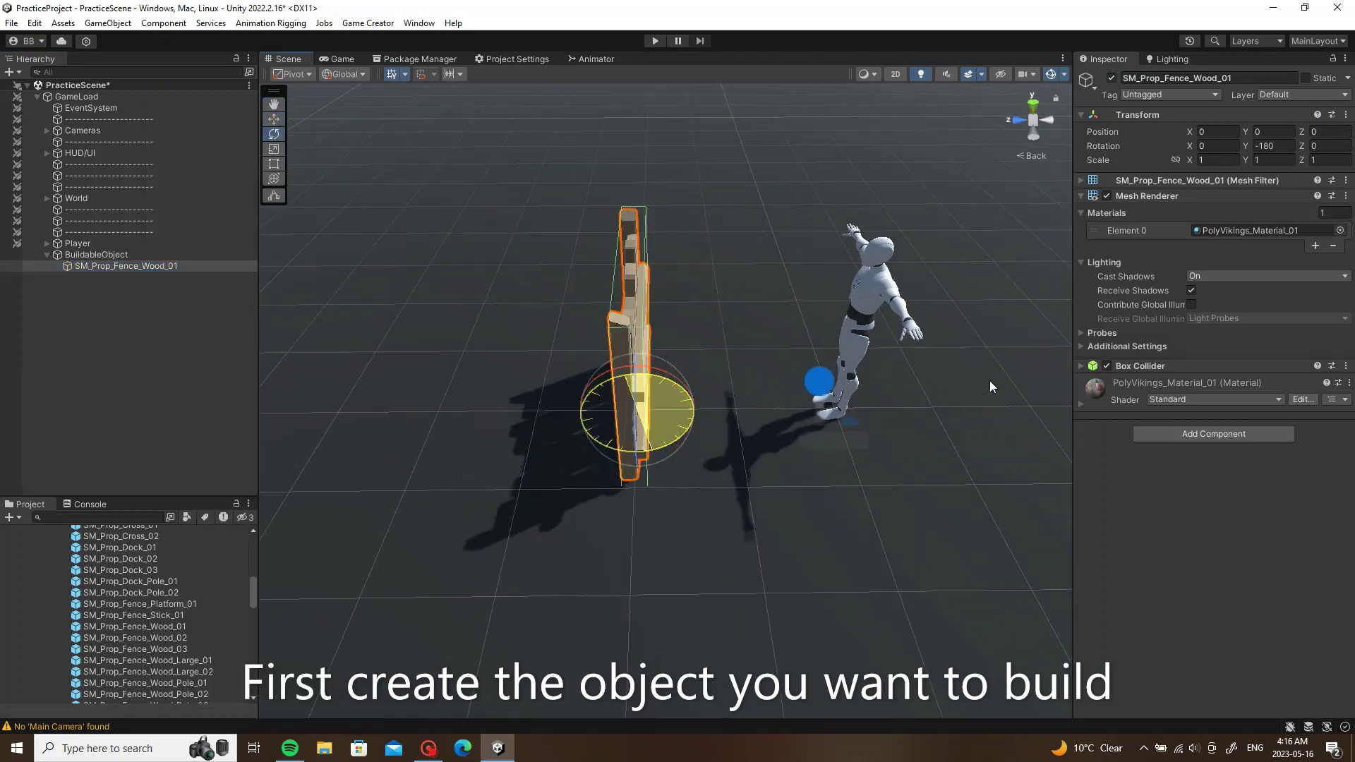
{"action": "mouse_move", "coordinate": [891, 388]}
{"action": "left_mouse_down", "text": "alt"}
{"action": "mouse_move", "coordinate": [857, 403]}
{"action": "mouse_move", "coordinate": [536, 350]}
{"action": "left_mouse_up", "text": "alt"}
{"action": "left_click", "coordinate": [105, 255]}
Step: Duplicate BuildableObject with Ctrl+D
{"action": "left_click", "coordinate": [46, 255]}
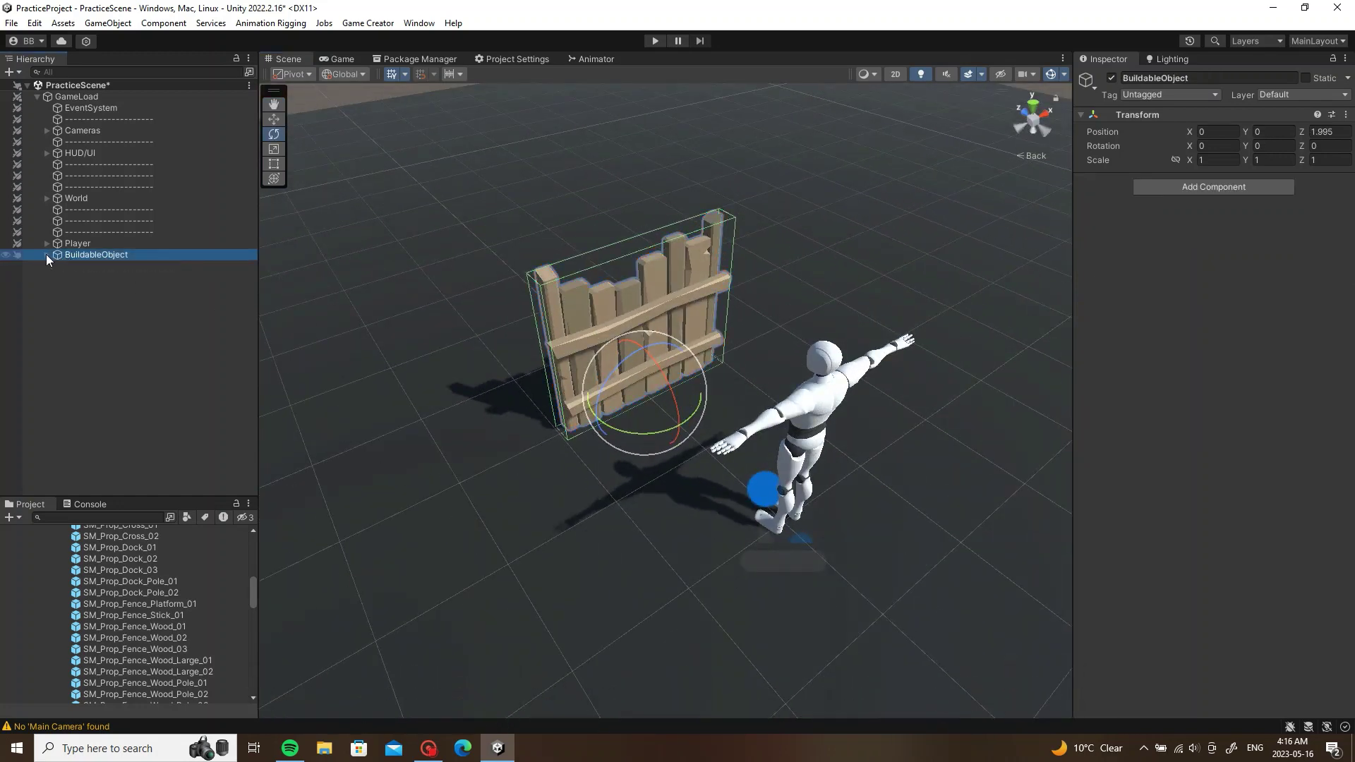
{"action": "key", "text": "ctrl+d"}
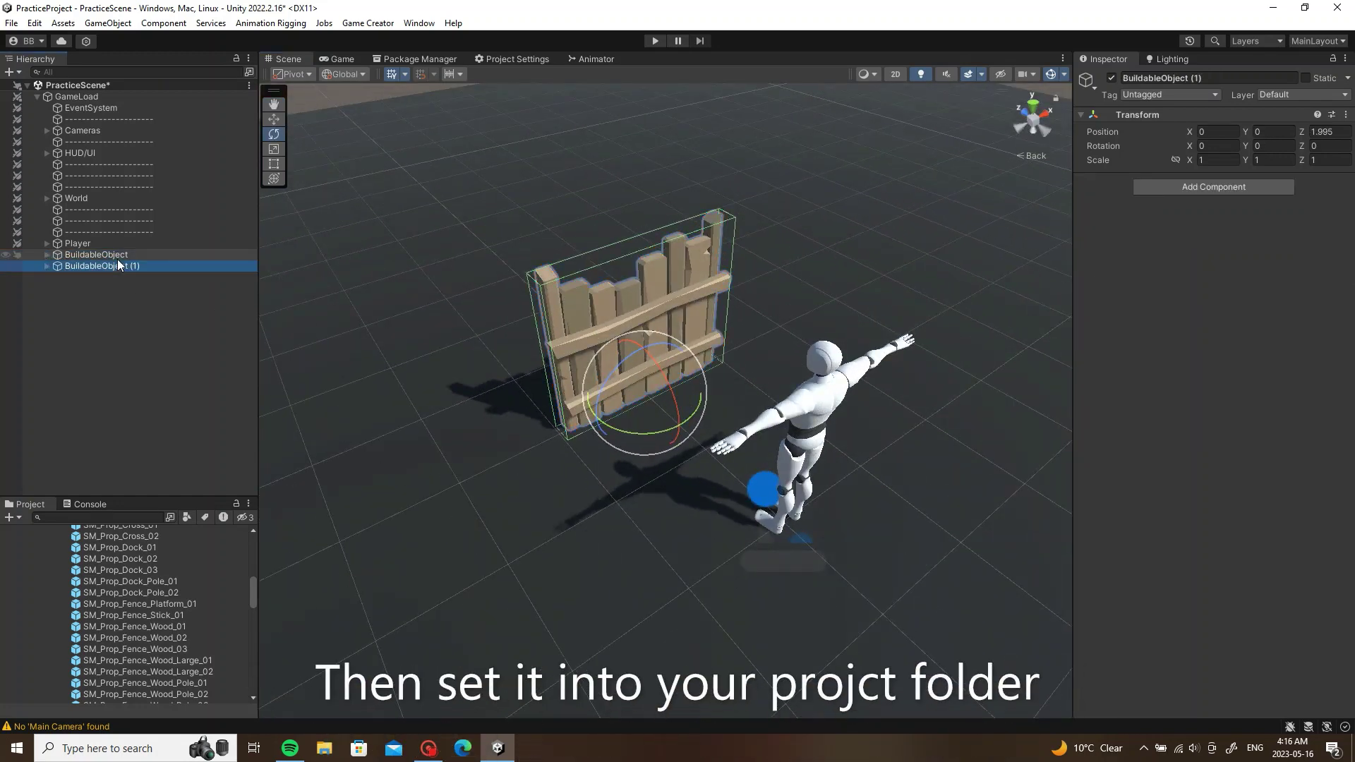
{"action": "left_click", "coordinate": [118, 256]}
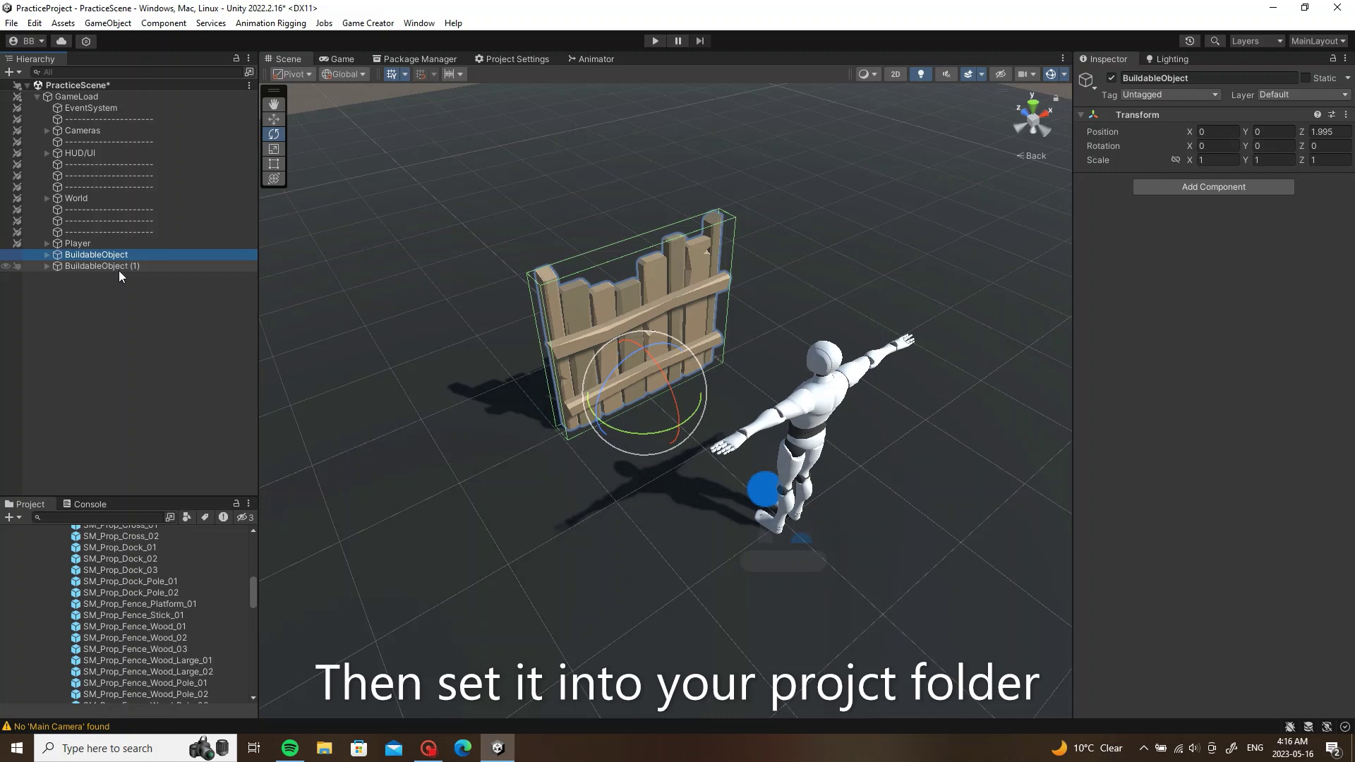
Step: Save the original BuildableObject as a prefab in the Project/Objects folder
{"action": "left_click_drag", "start_coordinate": [256, 547], "coordinate": [218, 533]}
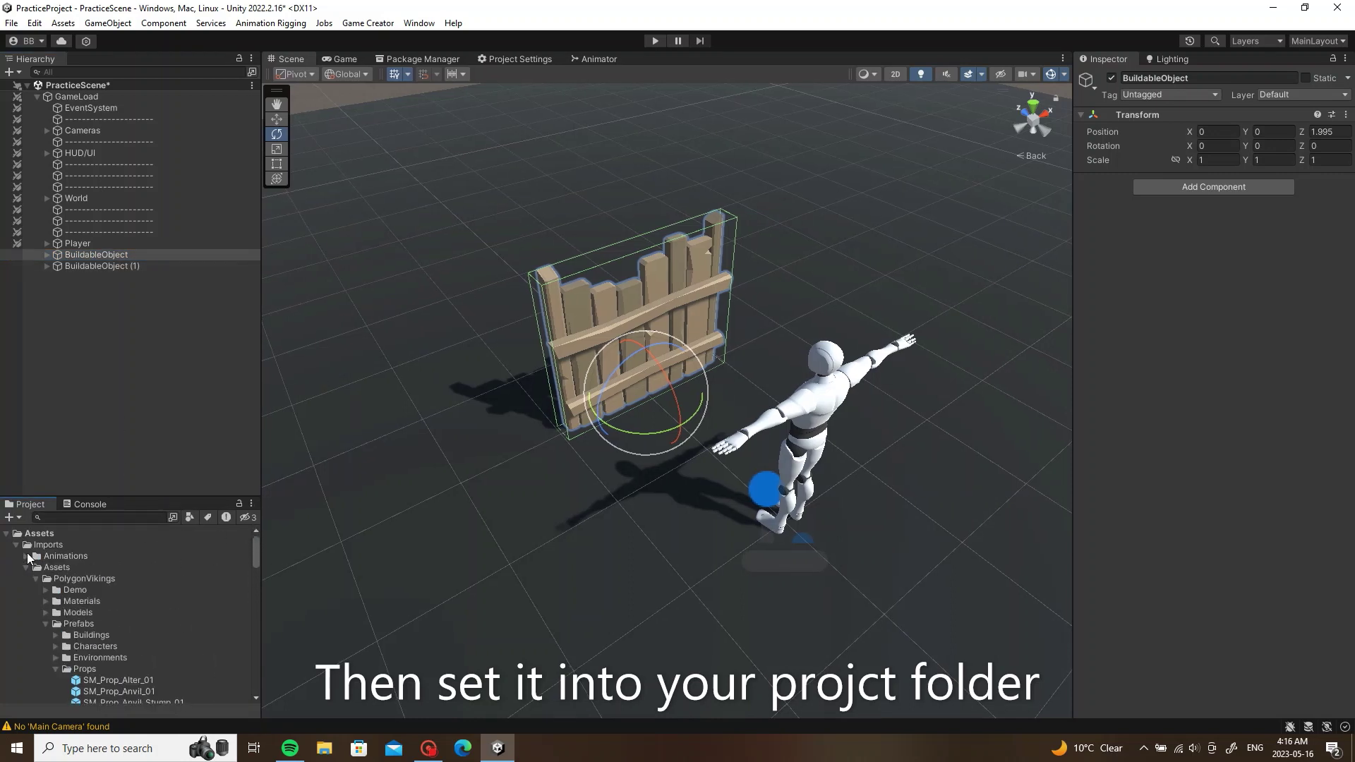
{"action": "left_click", "coordinate": [17, 546]}
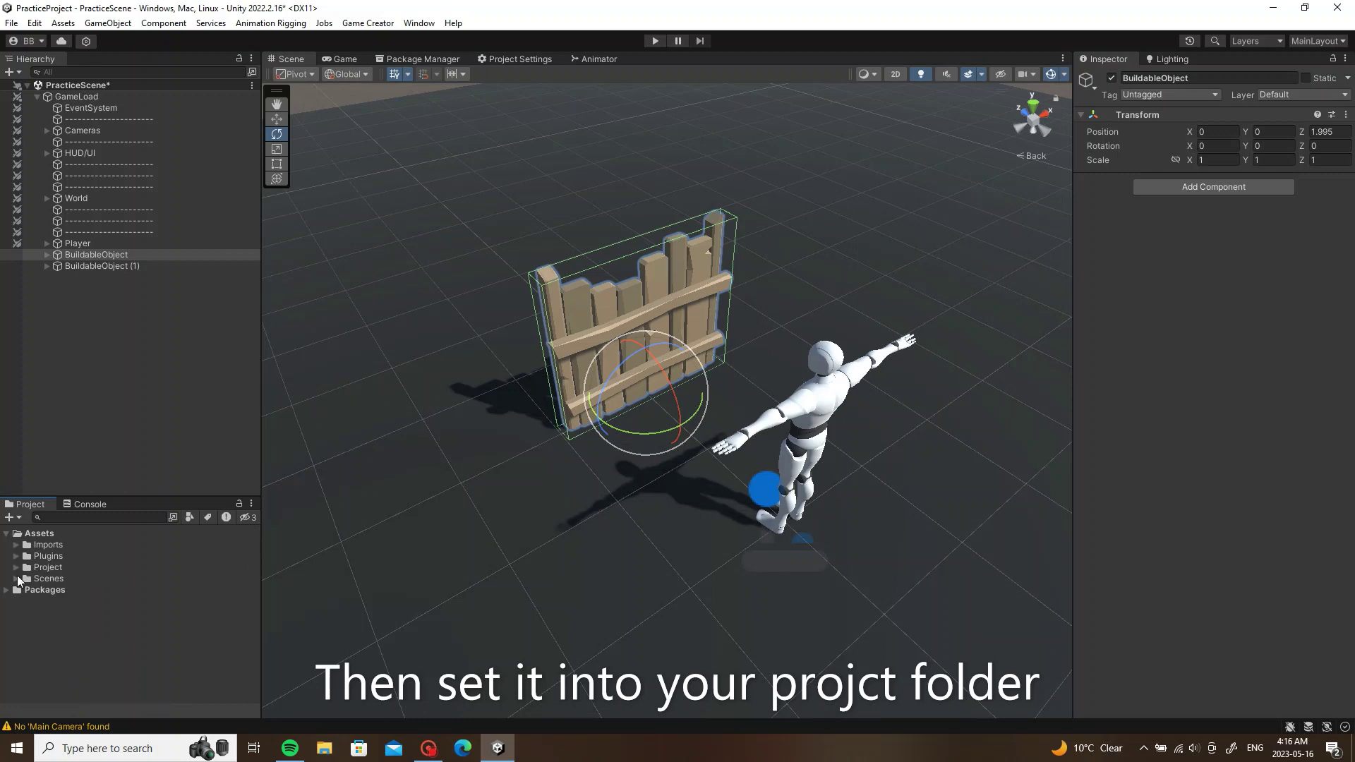
{"action": "left_click", "coordinate": [16, 568]}
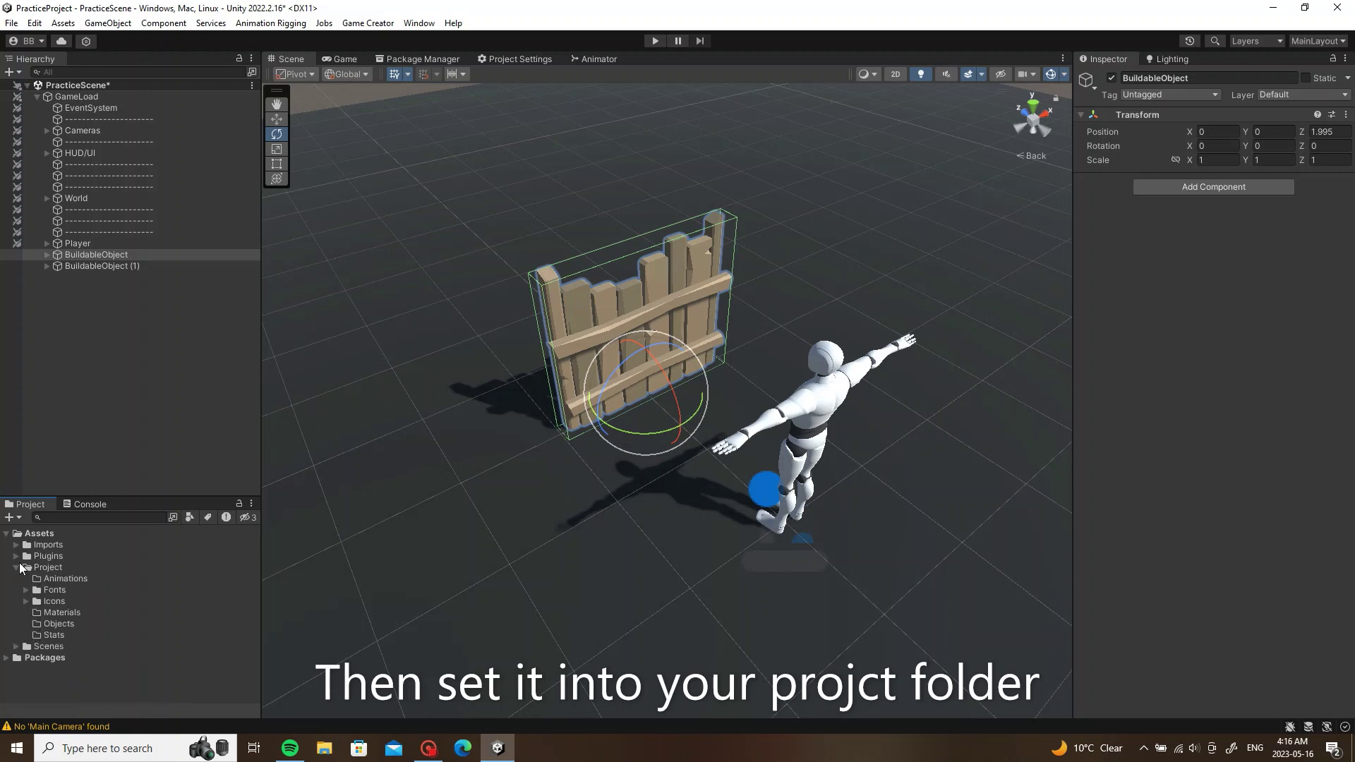
{"action": "left_click_drag", "start_coordinate": [108, 254], "coordinate": [67, 623]}
Step: Delete the original BuildableObject and rename the copy to BuildableObjectPlacement
{"action": "left_click", "coordinate": [96, 255]}
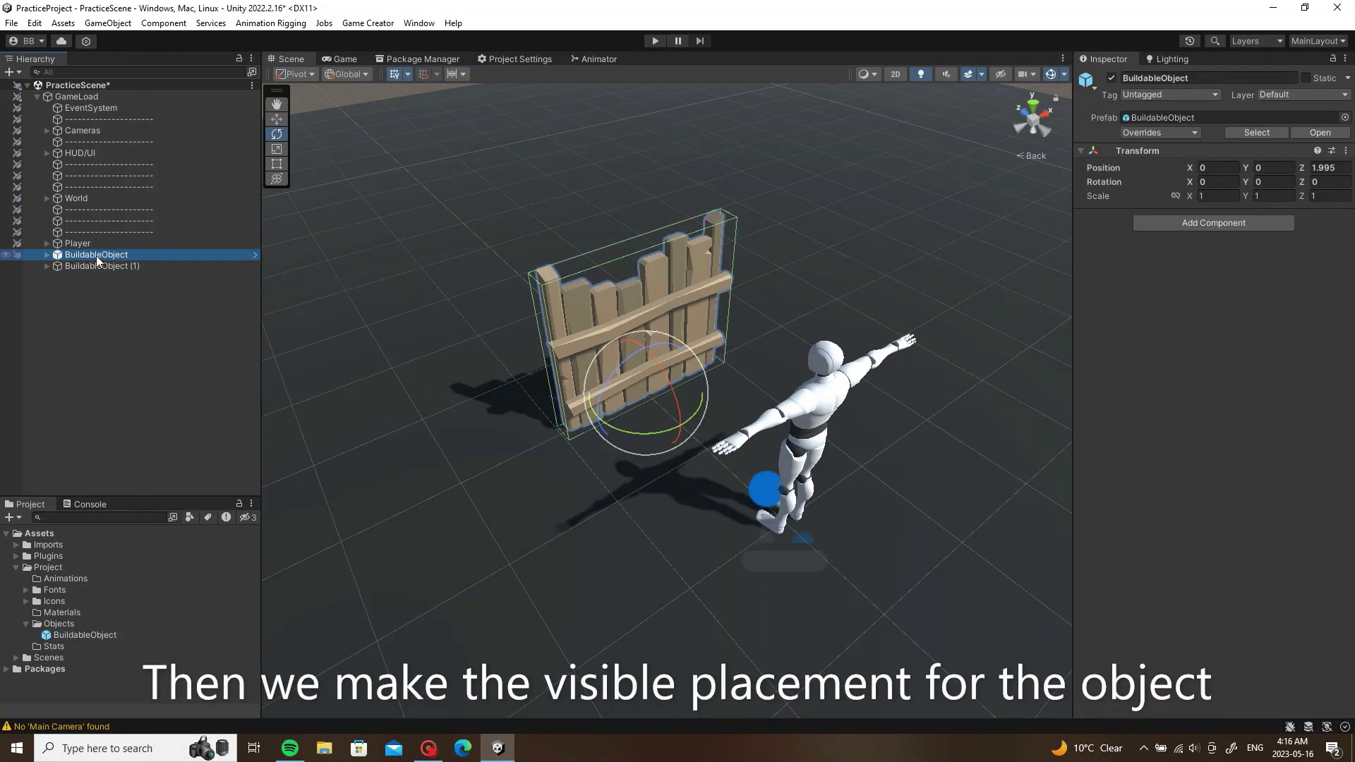
{"action": "key", "text": "Delete"}
{"action": "left_click", "coordinate": [99, 255]}
{"action": "left_click_drag", "start_coordinate": [1202, 78], "coordinate": [1192, 82]}
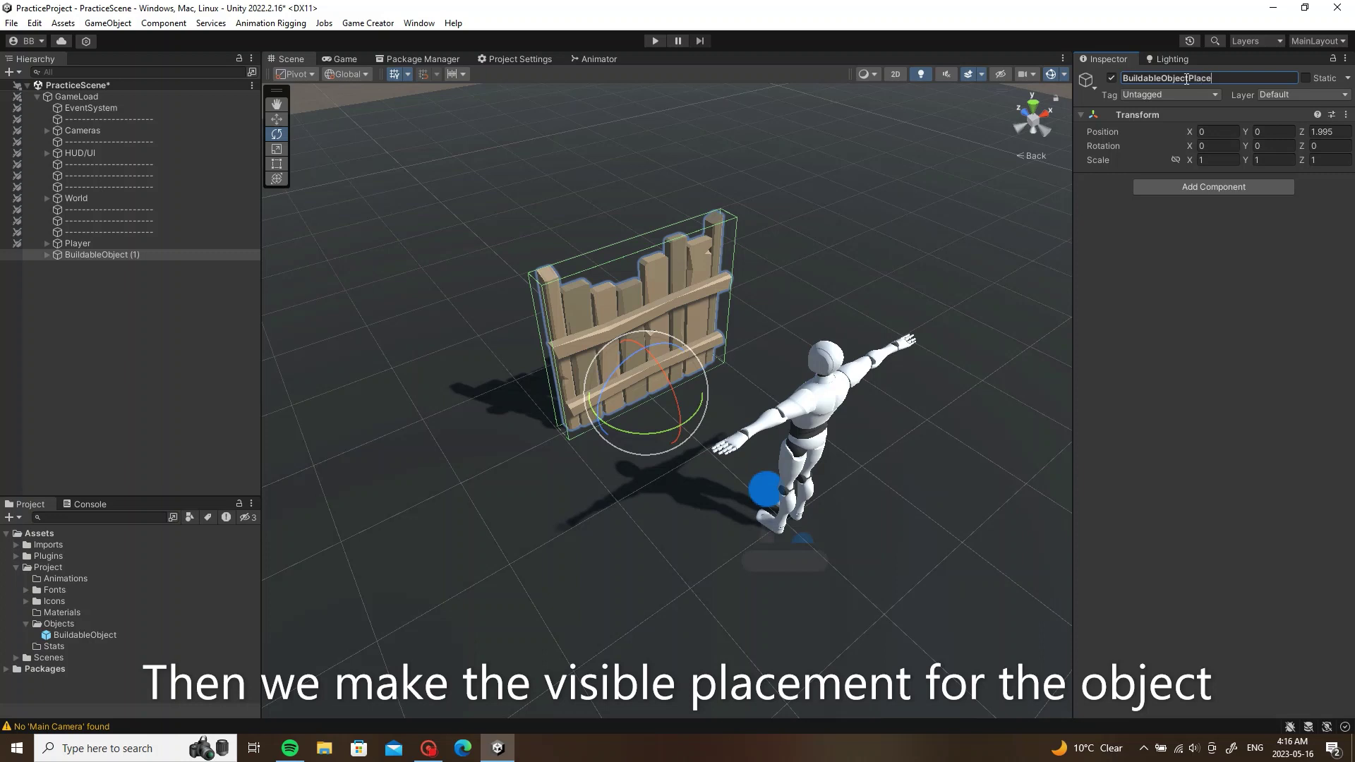
{"action": "key", "text": "Return"}
Step: Remove the Box Collider from the fence inside BuildableObjectPlacement
{"action": "left_click", "coordinate": [46, 254]}
{"action": "left_click", "coordinate": [91, 265]}
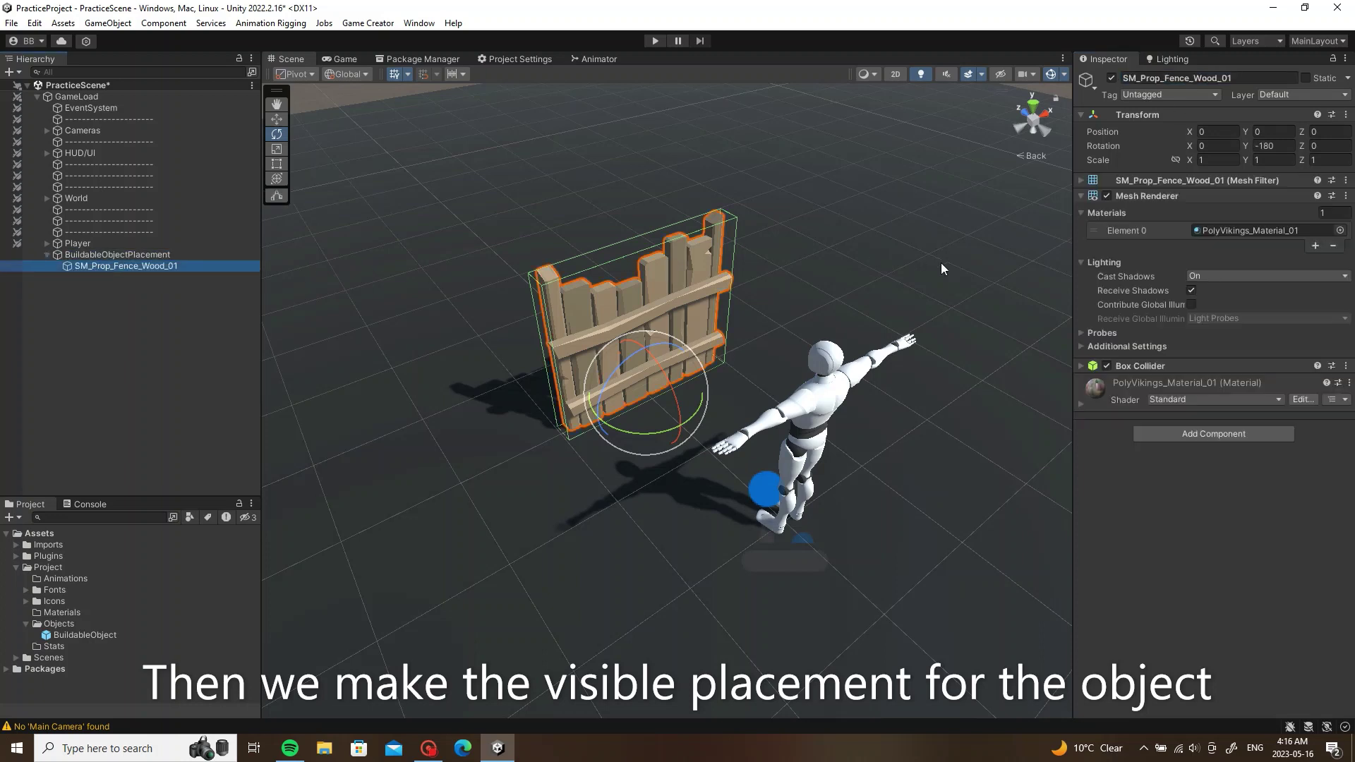
{"action": "right_click", "coordinate": [1209, 367]}
{"action": "left_click", "coordinate": [1298, 397]}
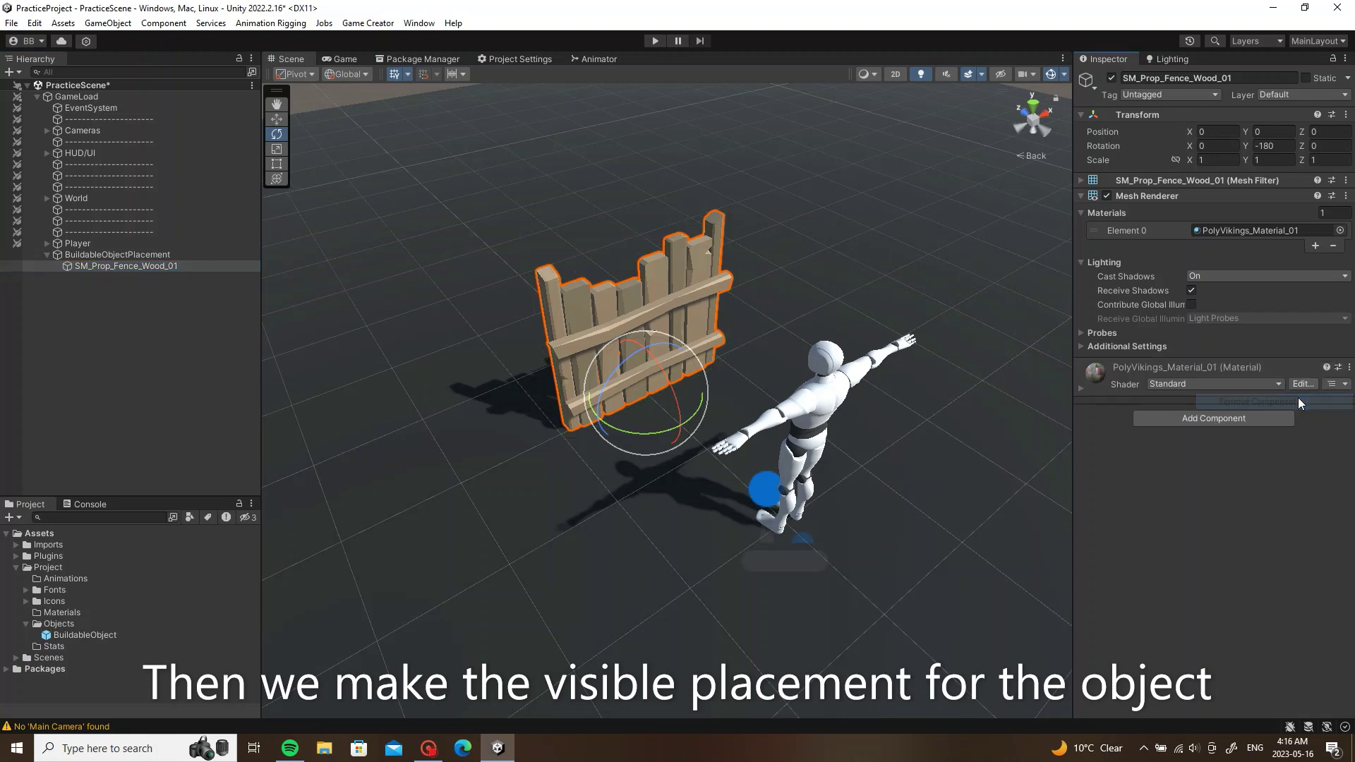
{"action": "right_click", "coordinate": [67, 612]}
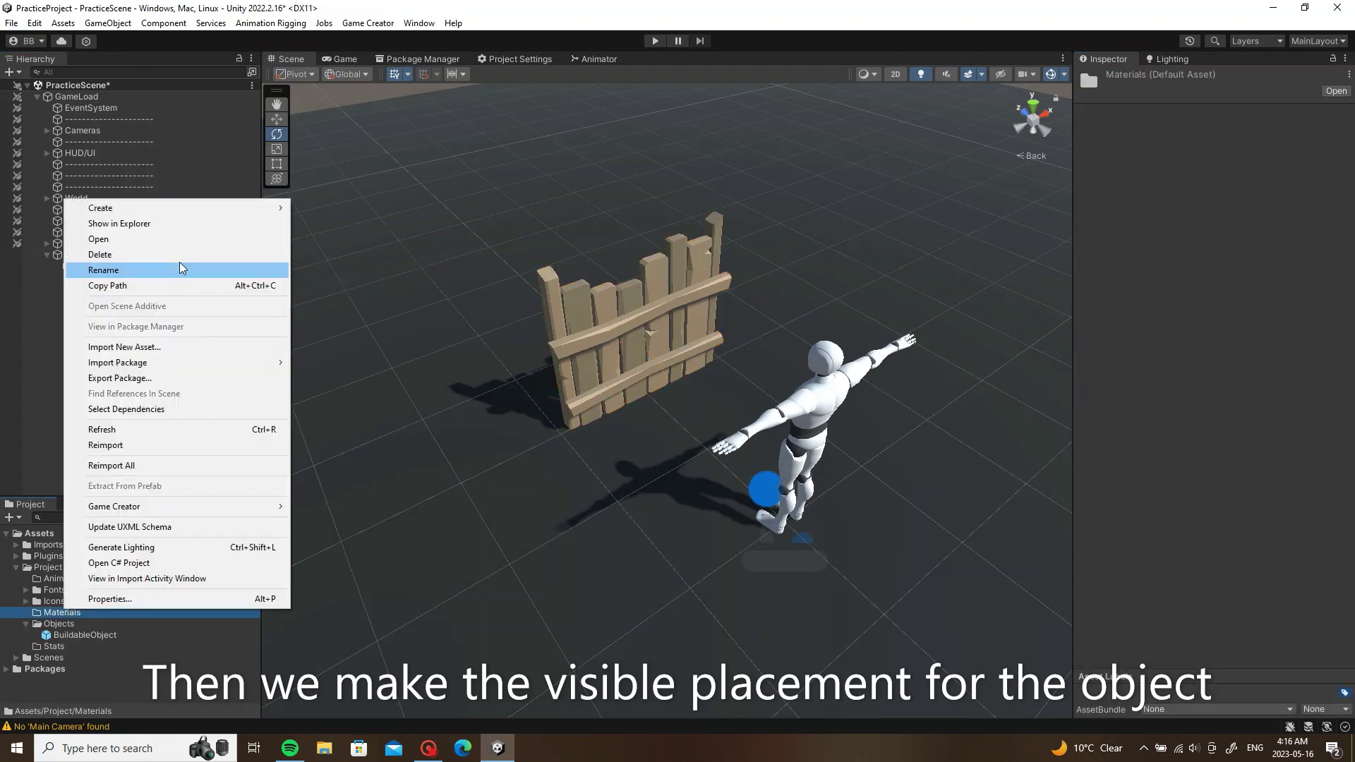
Step: Create a material named PlacementMaterial in Materials and apply it to the fence
{"action": "mouse_move", "coordinate": [242, 208]}
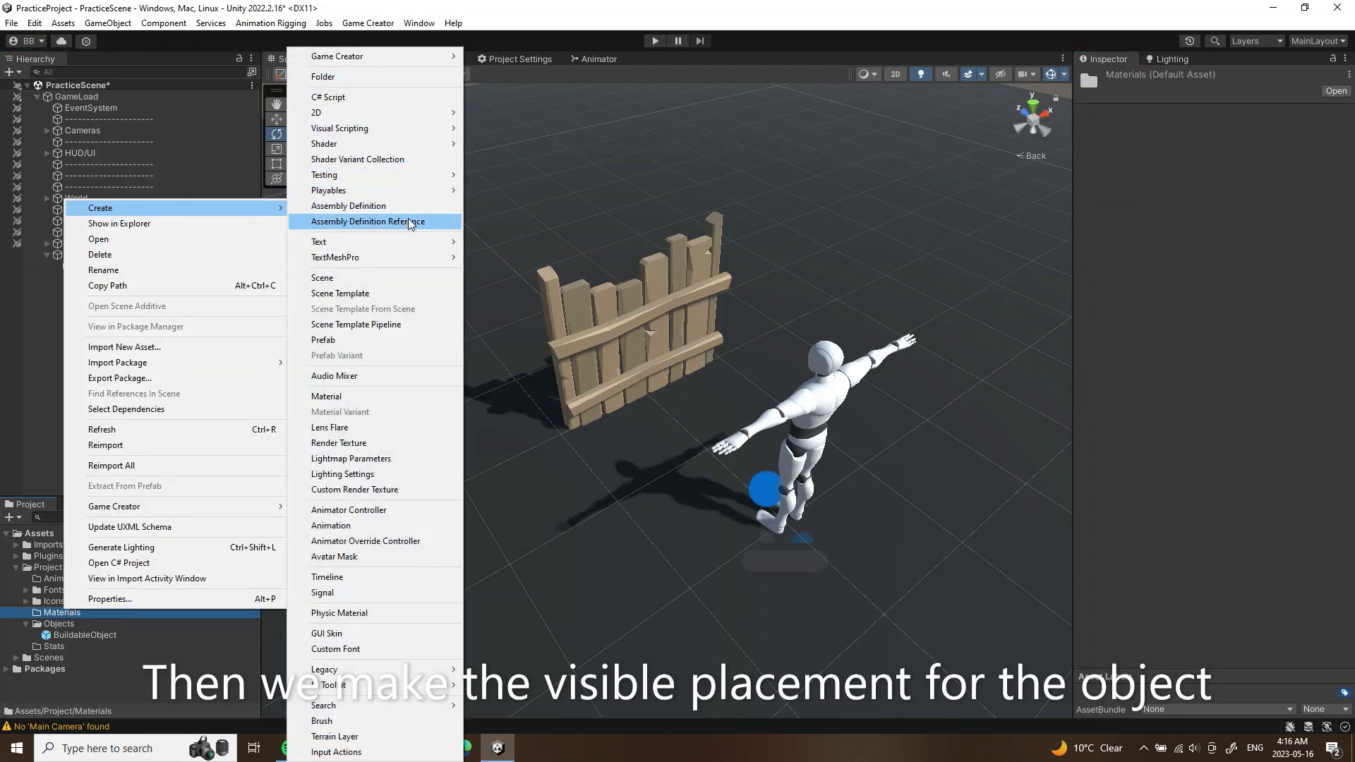
{"action": "left_click", "coordinate": [388, 395]}
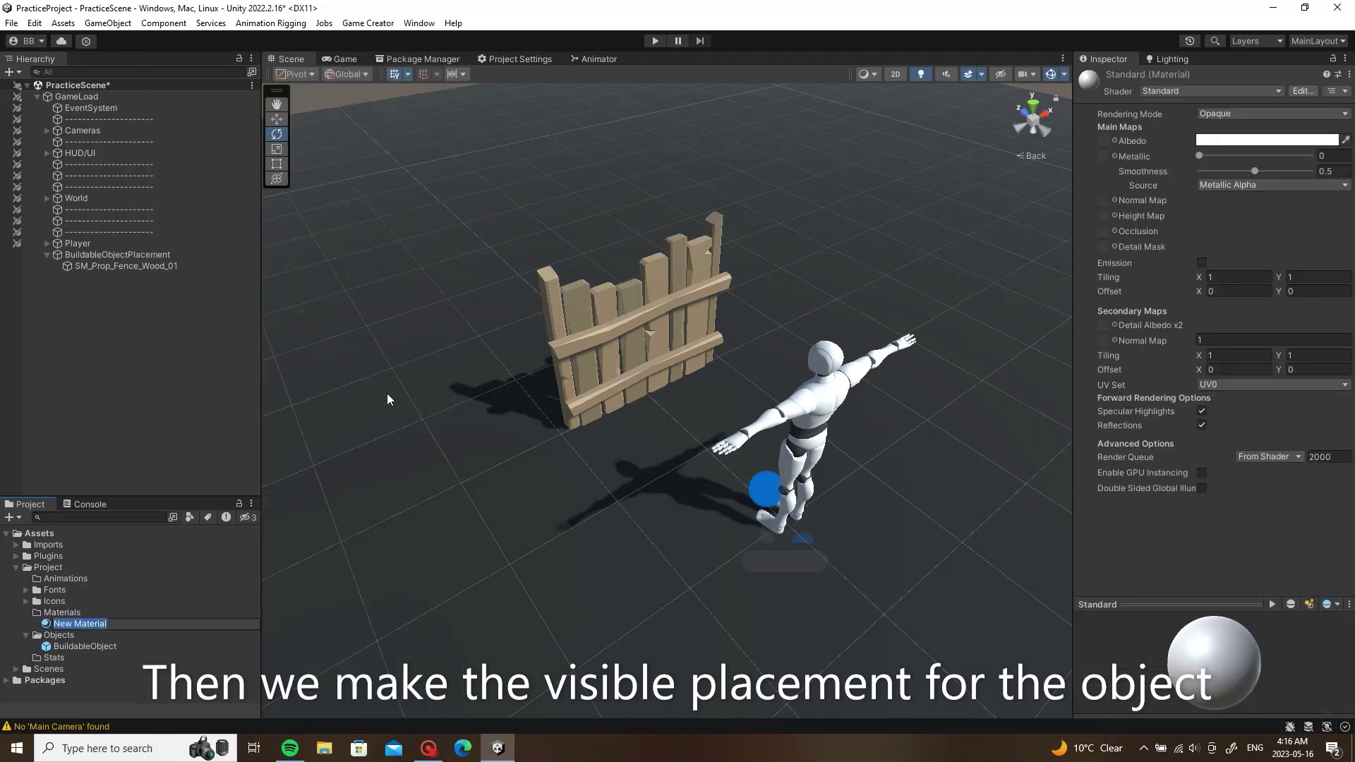
{"action": "type", "text": "P"}
{"action": "type", "text": "lacementMat"}
{"action": "type", "text": "erial"}
{"action": "key", "text": "Return"}
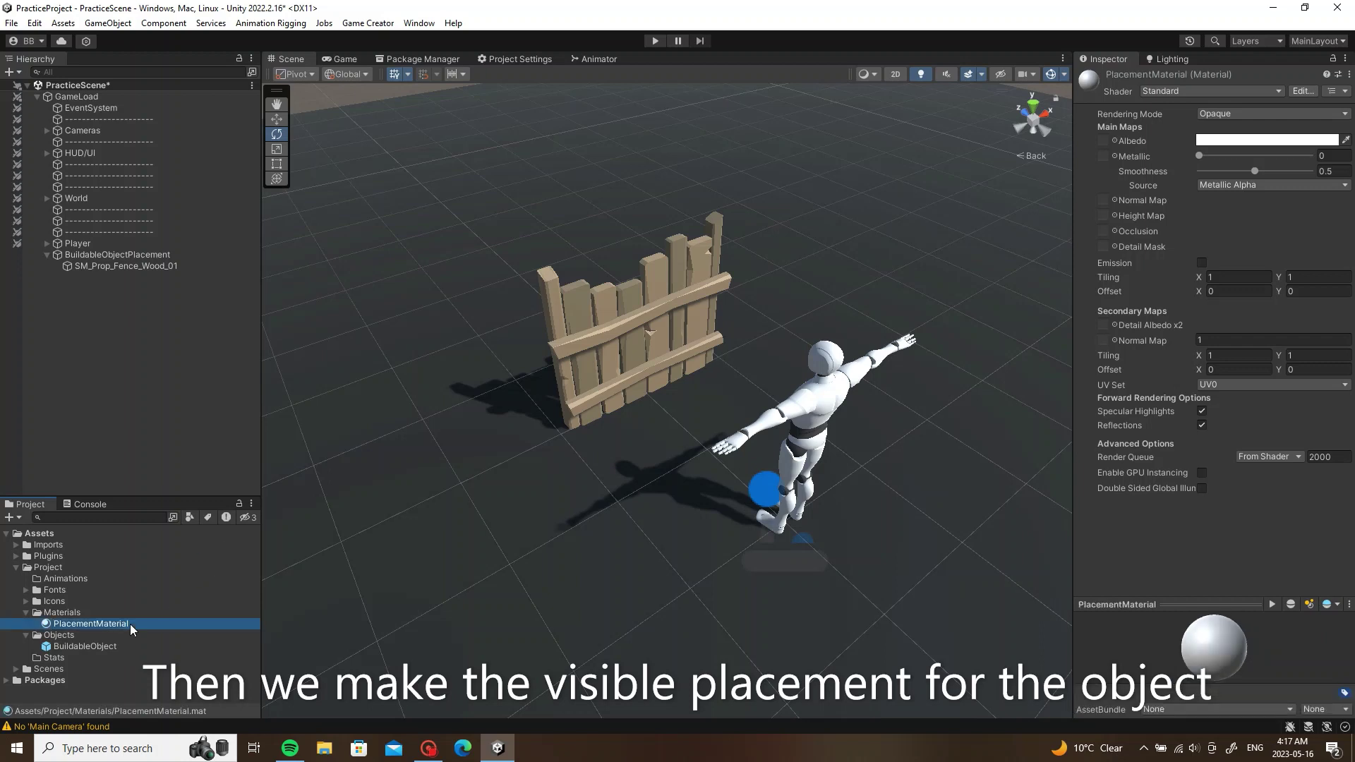
{"action": "left_click_drag", "start_coordinate": [130, 624], "coordinate": [599, 378]}
Step: Set PlacementMaterial's Rendering Mode to Transparent with albedo alpha 58
{"action": "left_click", "coordinate": [1310, 114]}
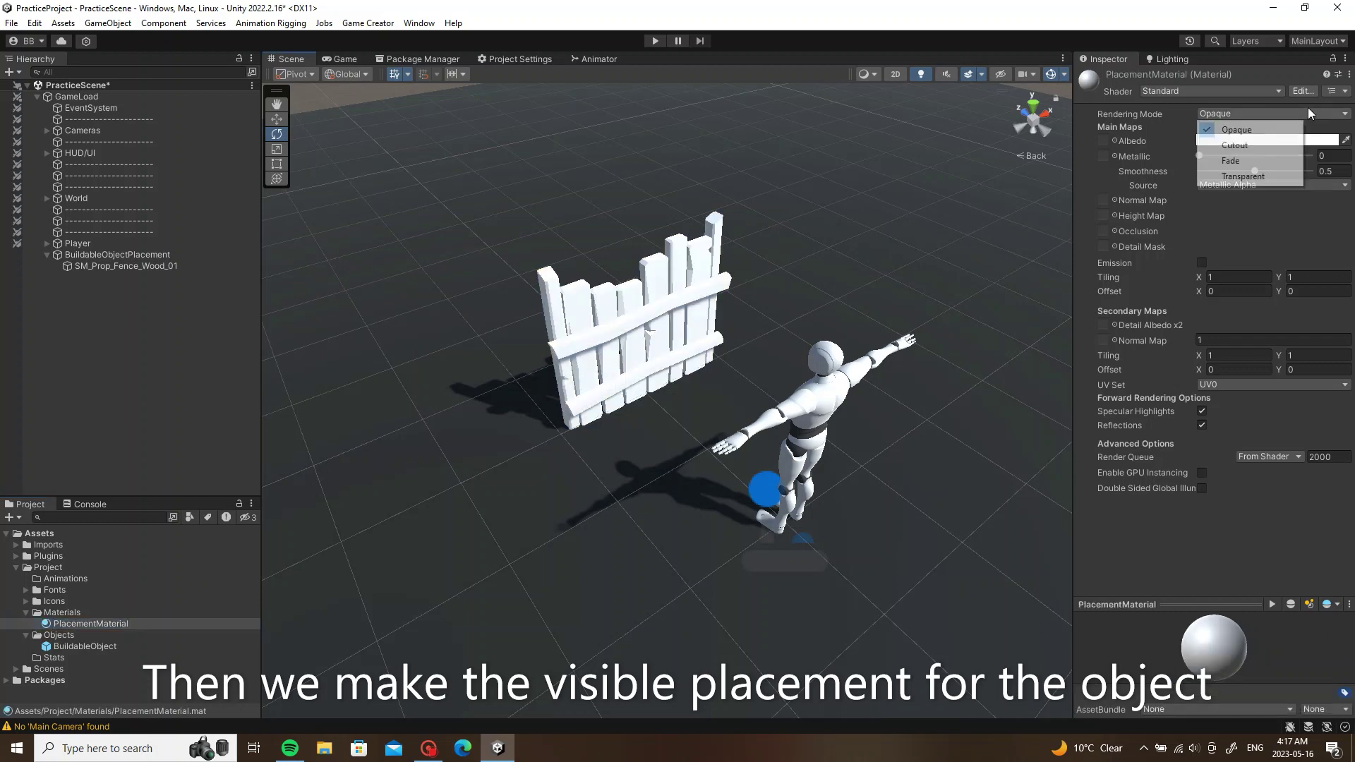
{"action": "left_click", "coordinate": [1235, 180]}
{"action": "left_click", "coordinate": [1250, 140]}
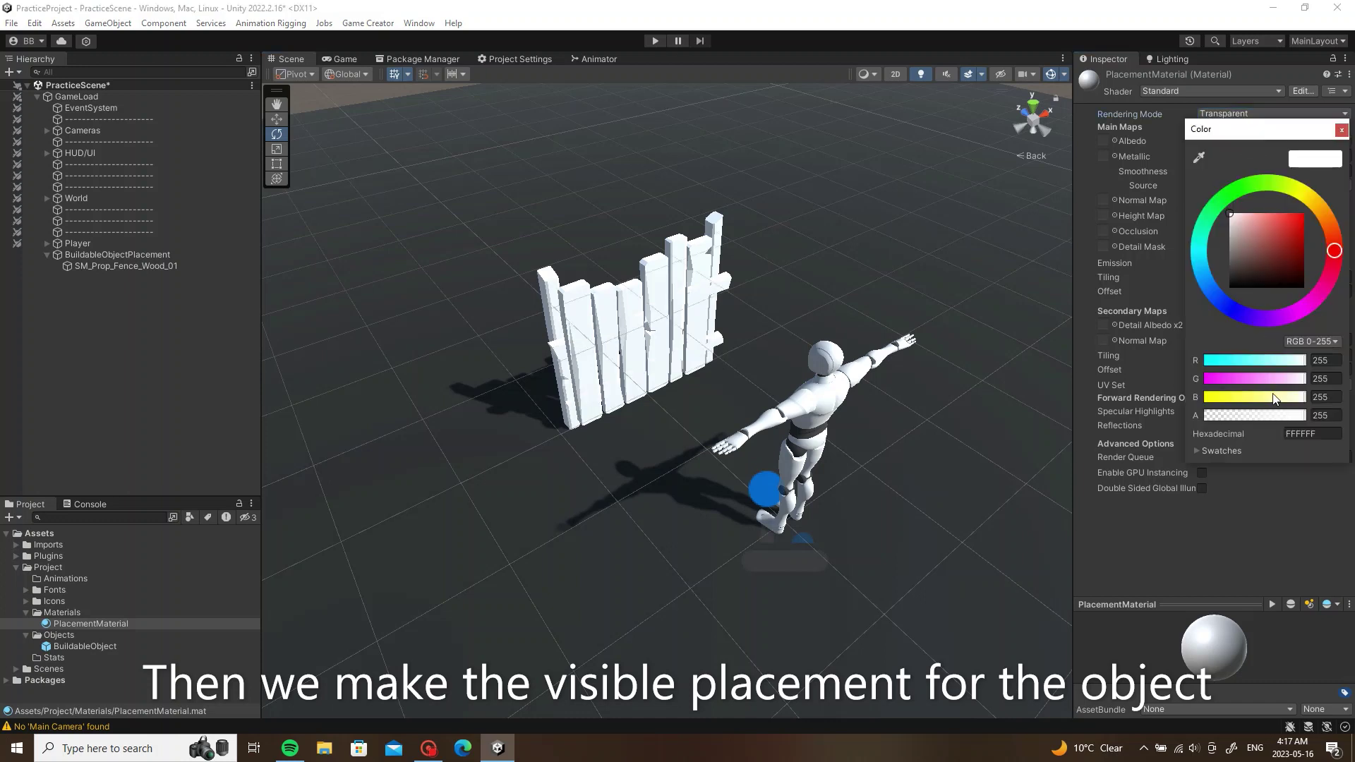
{"action": "left_click_drag", "start_coordinate": [1277, 417], "coordinate": [1228, 423]}
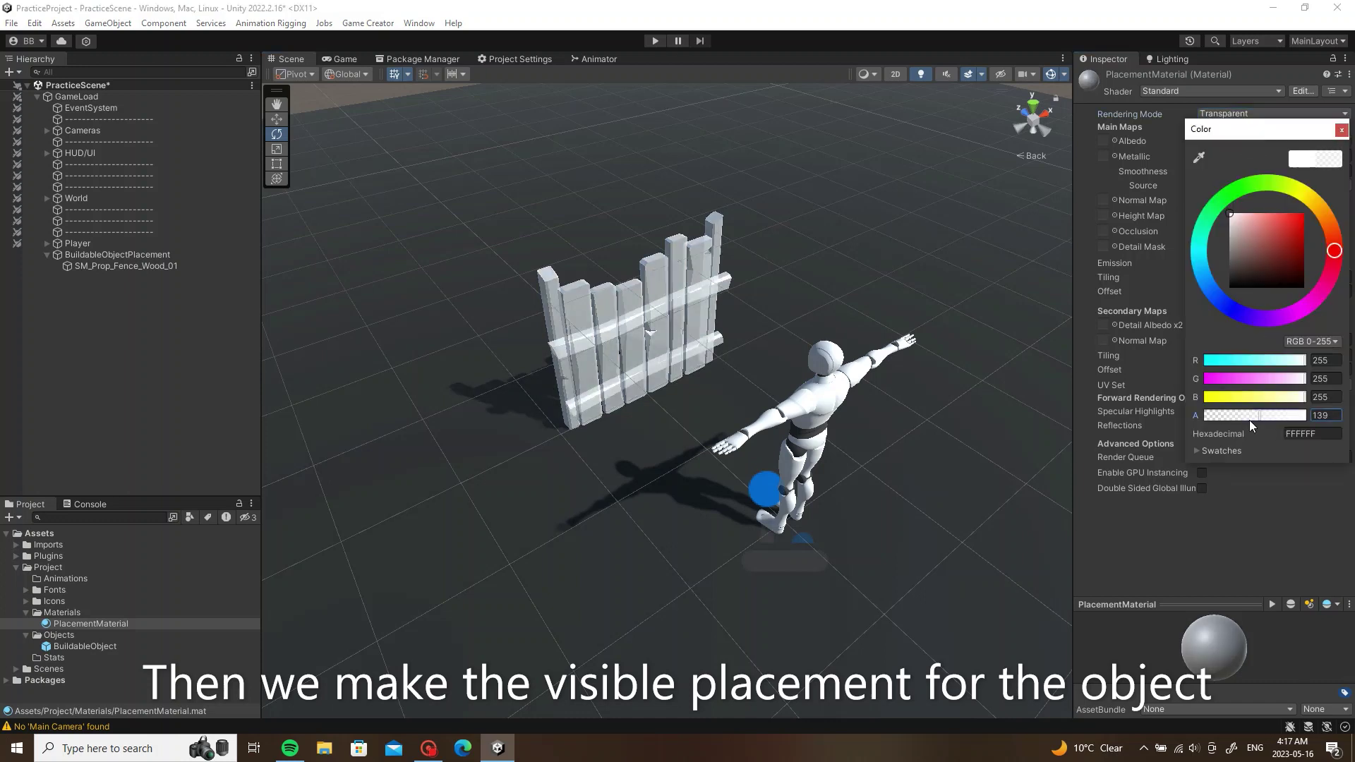
{"action": "left_click", "coordinate": [1341, 129]}
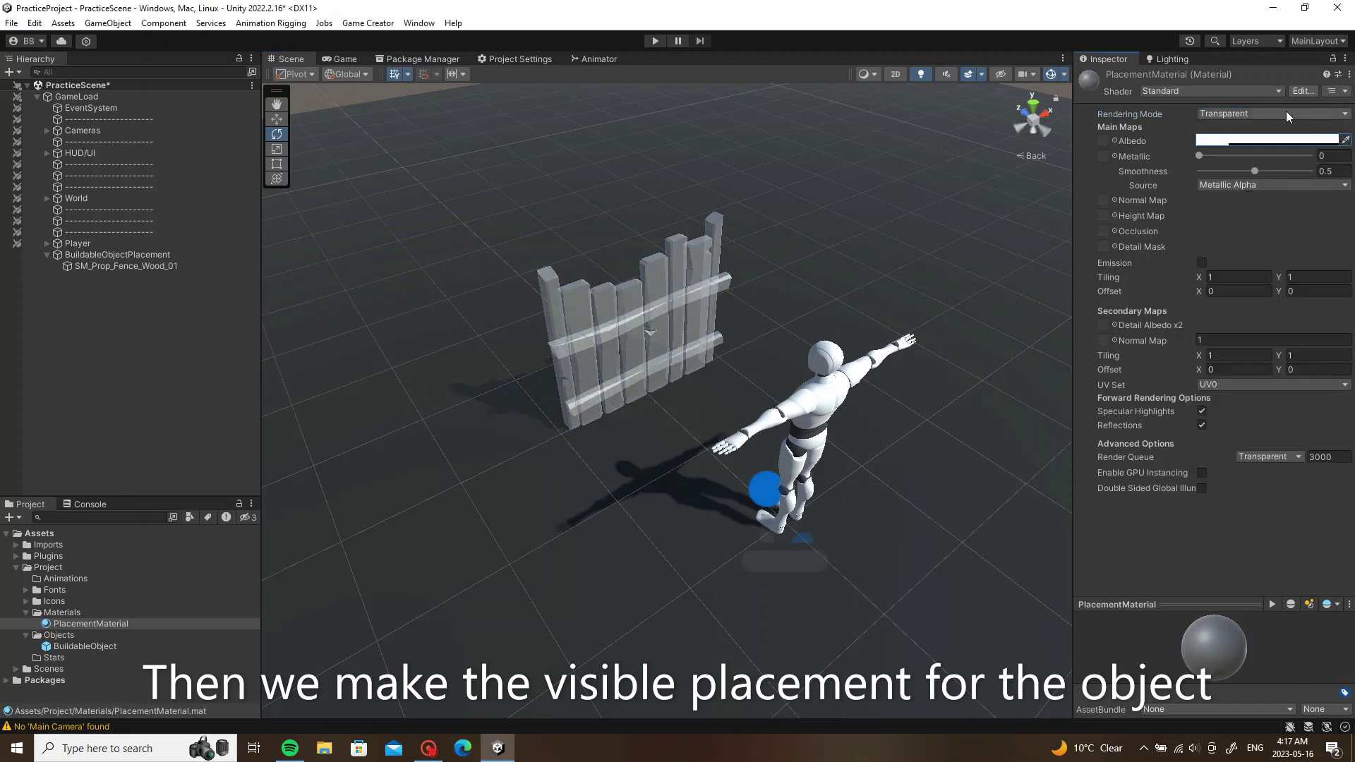
{"action": "left_click", "coordinate": [82, 255]}
Step: Create an empty ObjectPlacements child under Player and move BuildableObjectPlacement into it
{"action": "left_click", "coordinate": [46, 256]}
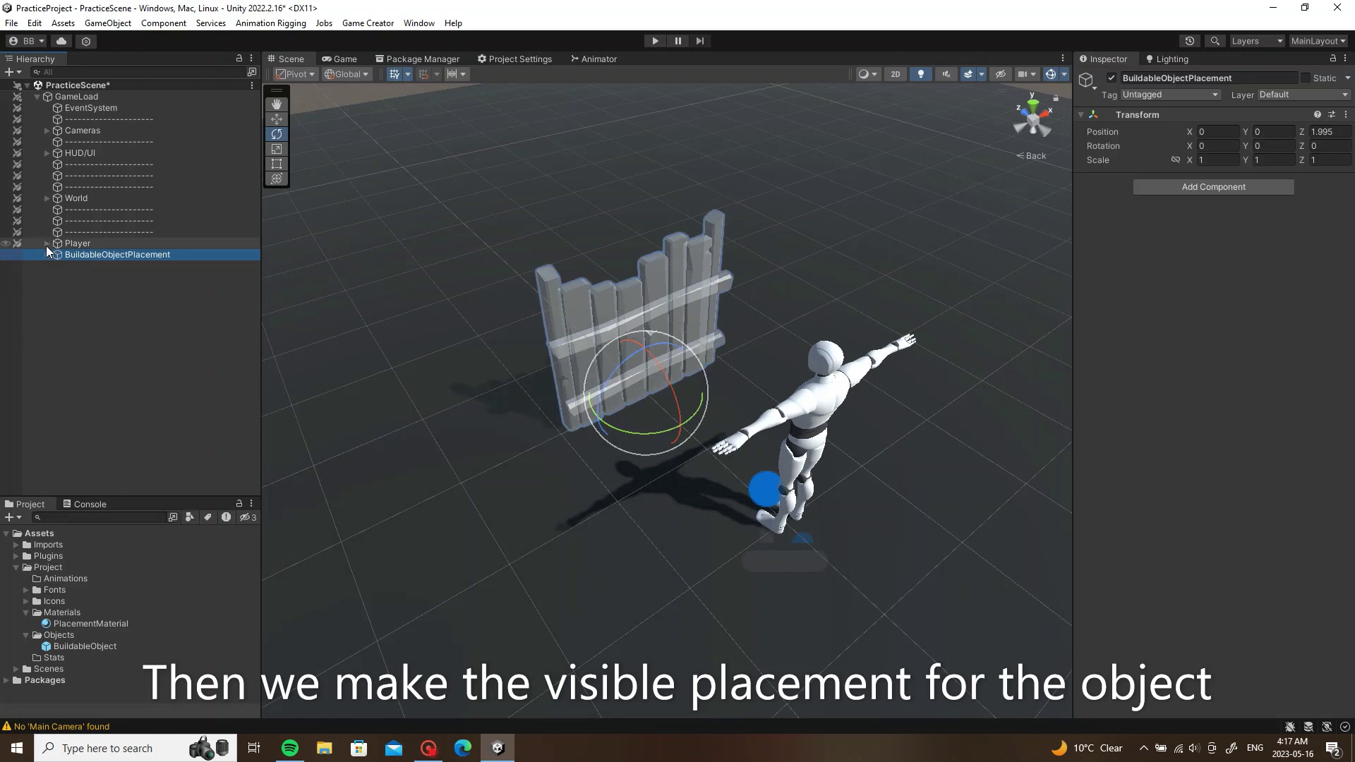
{"action": "left_click", "coordinate": [47, 245]}
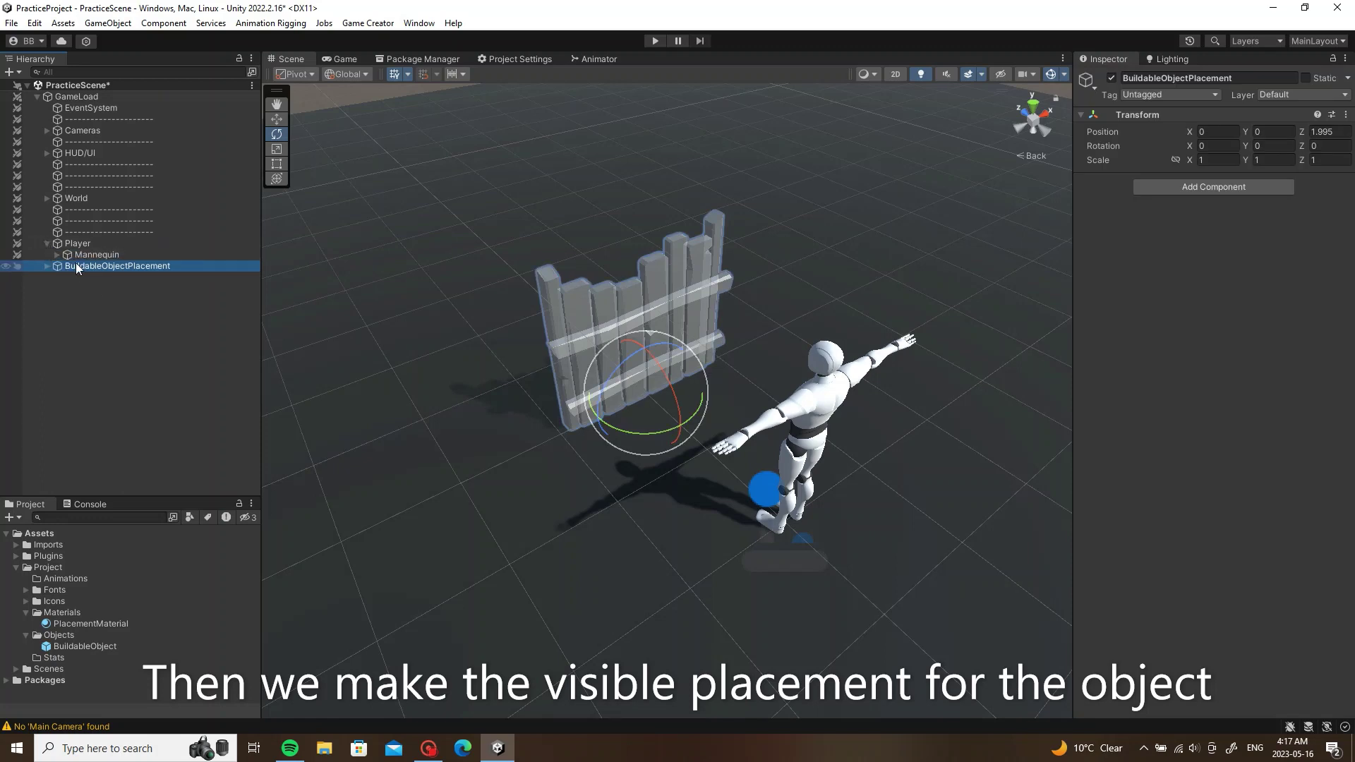
{"action": "right_click", "coordinate": [74, 243]}
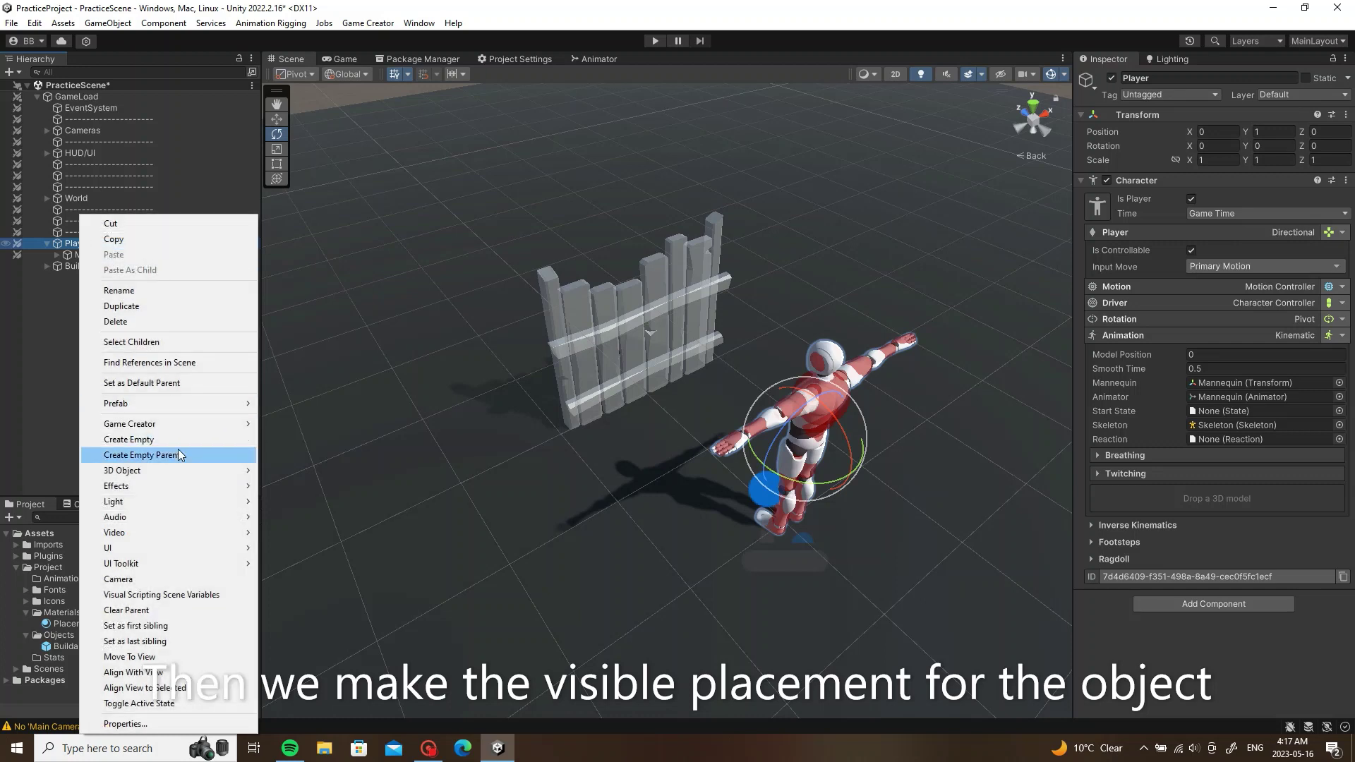
{"action": "left_click", "coordinate": [178, 440]}
{"action": "type", "text": "Obje"}
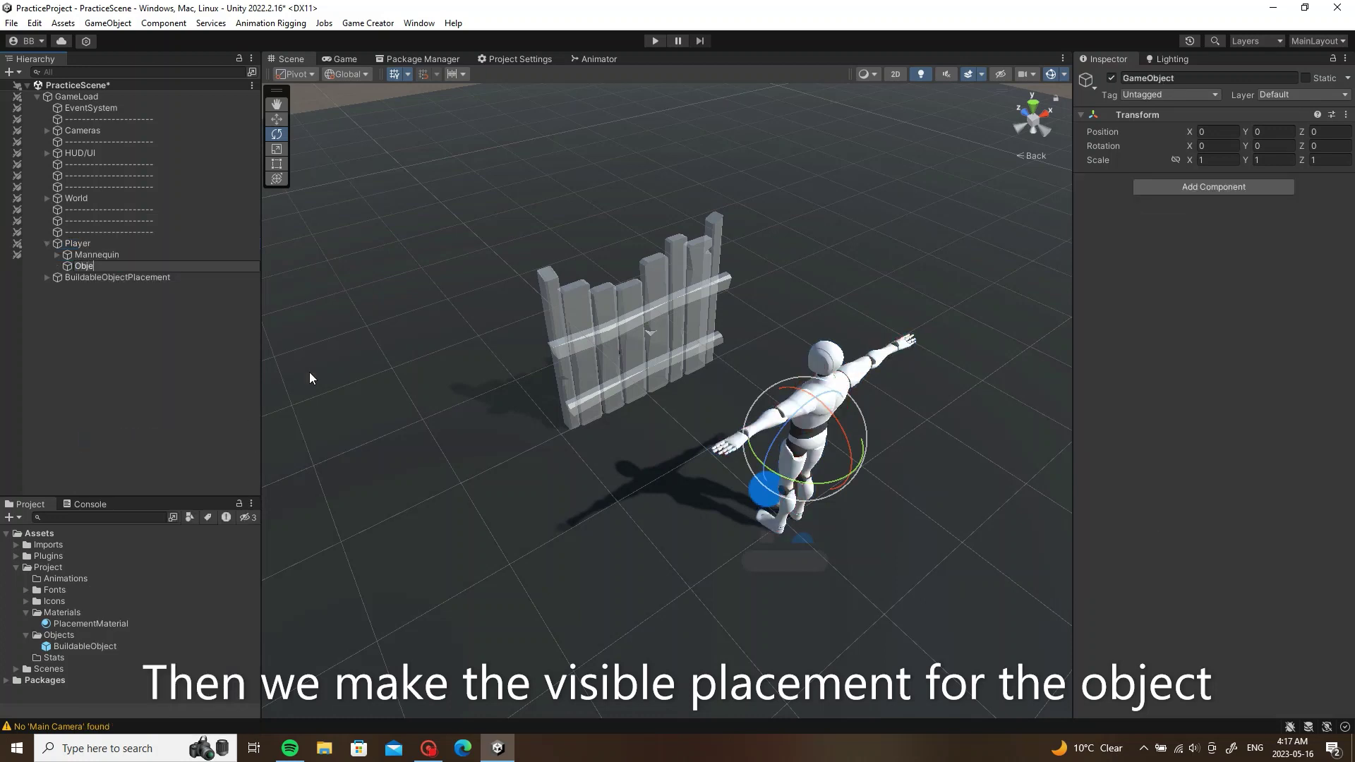
{"action": "type", "text": "ctPlacements"}
{"action": "key", "text": "Return"}
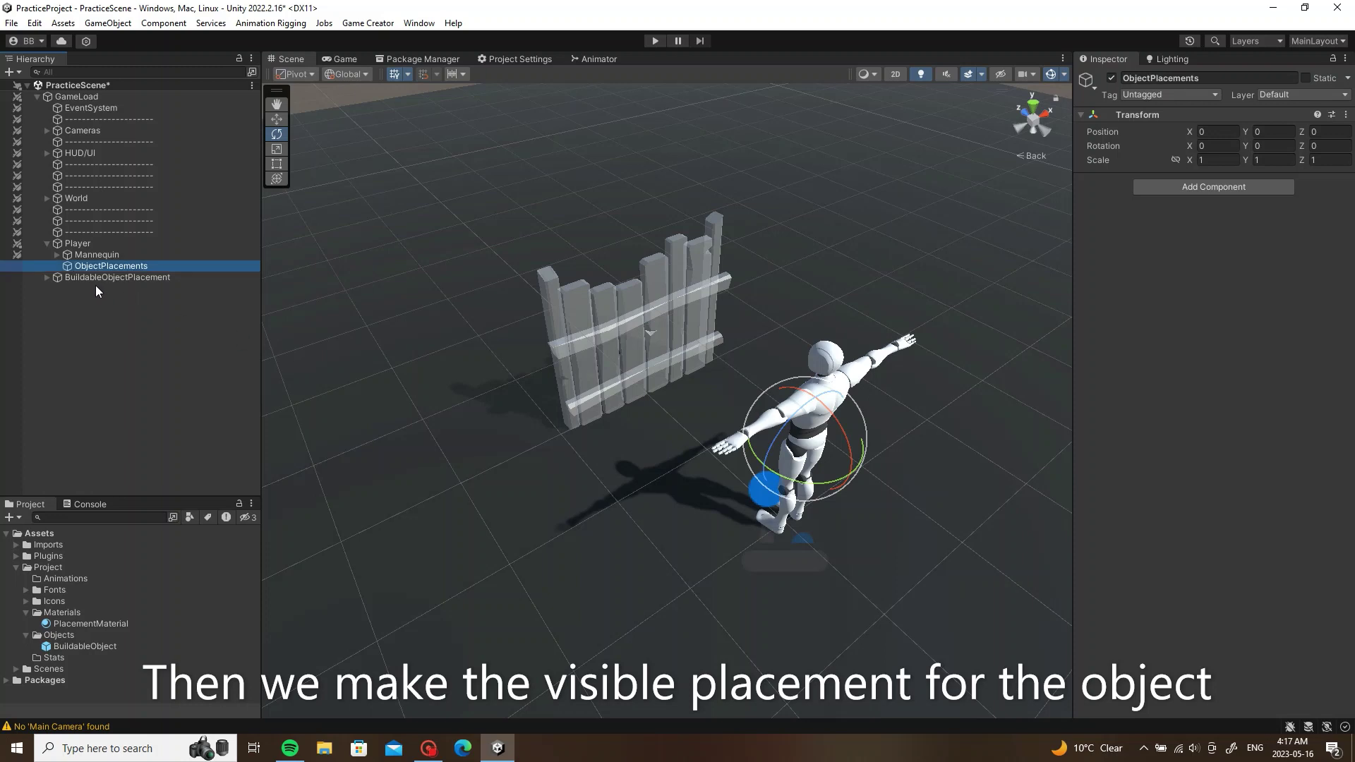
{"action": "left_click_drag", "start_coordinate": [103, 276], "coordinate": [115, 267]}
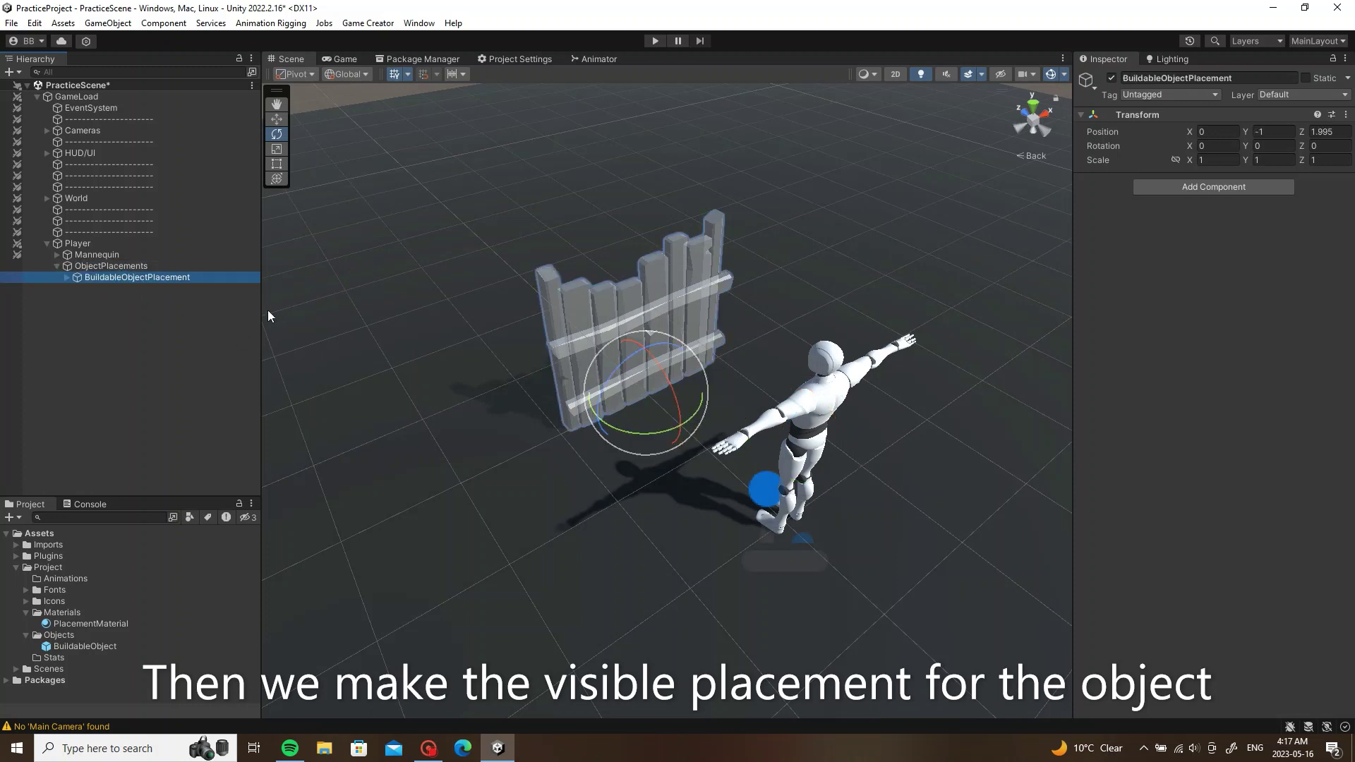
Step: Deactivate BuildableObjectPlacement to hide the fence and save PracticeScene
{"action": "key", "text": "alt+shift+a"}
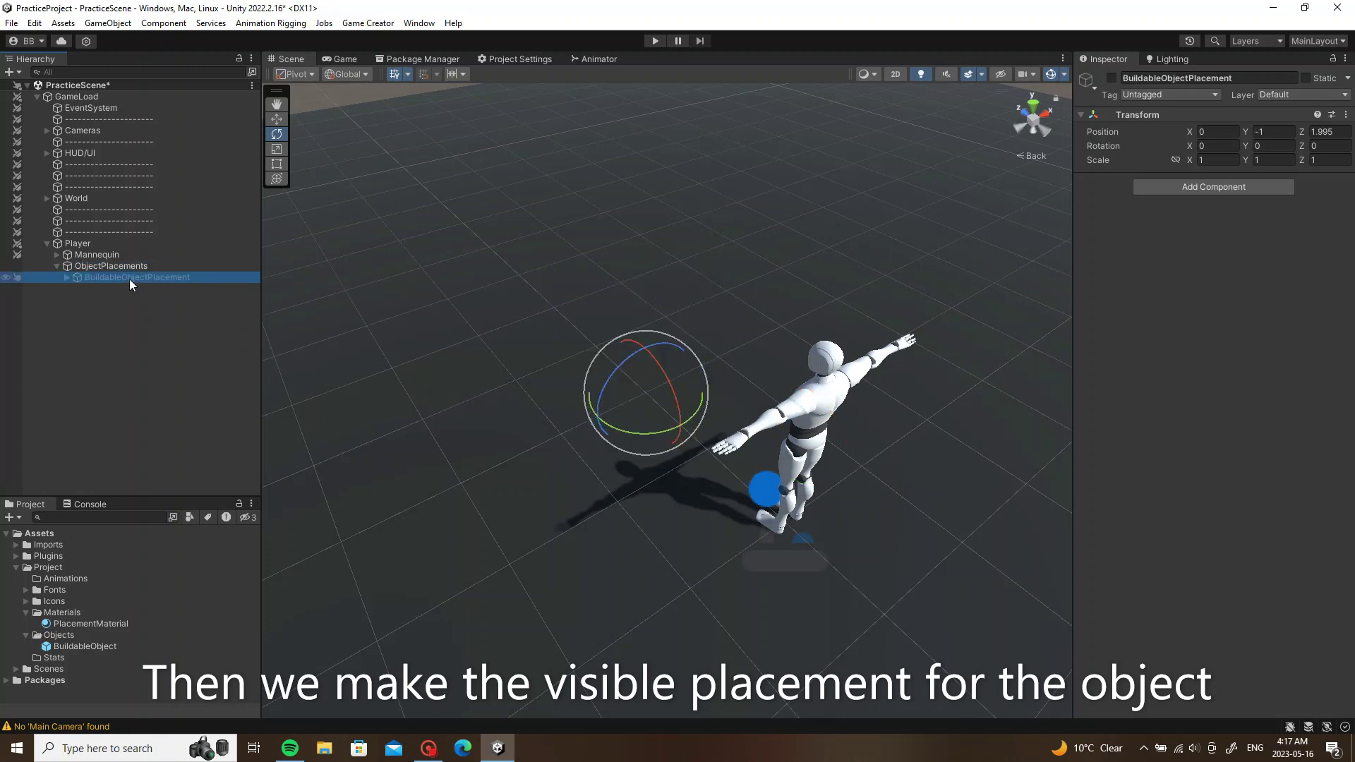
{"action": "left_click", "coordinate": [58, 266]}
{"action": "left_click", "coordinate": [46, 243]}
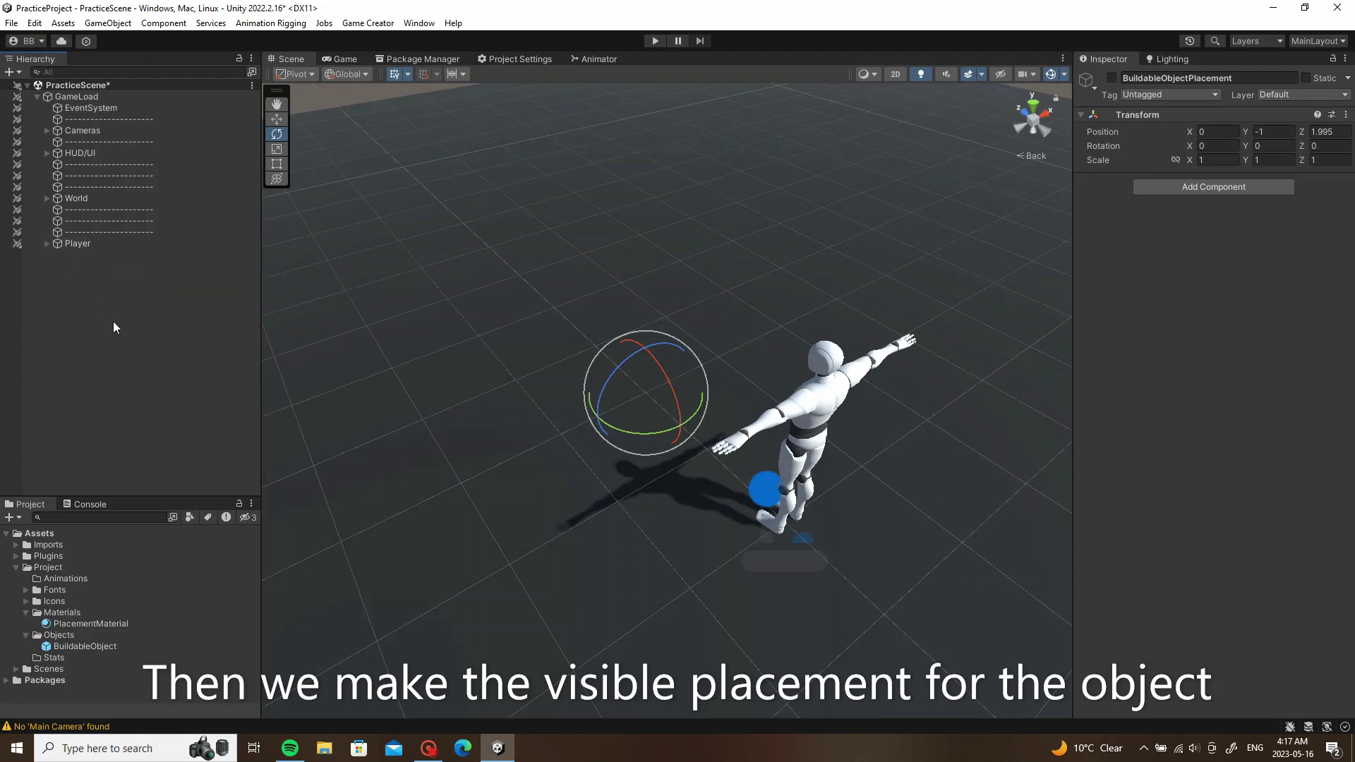
{"action": "left_click", "coordinate": [112, 321]}
{"action": "key", "text": "ctrl+s"}
{"action": "left_click_drag", "start_coordinate": [468, 343], "coordinate": [293, 314], "text": "alt"}
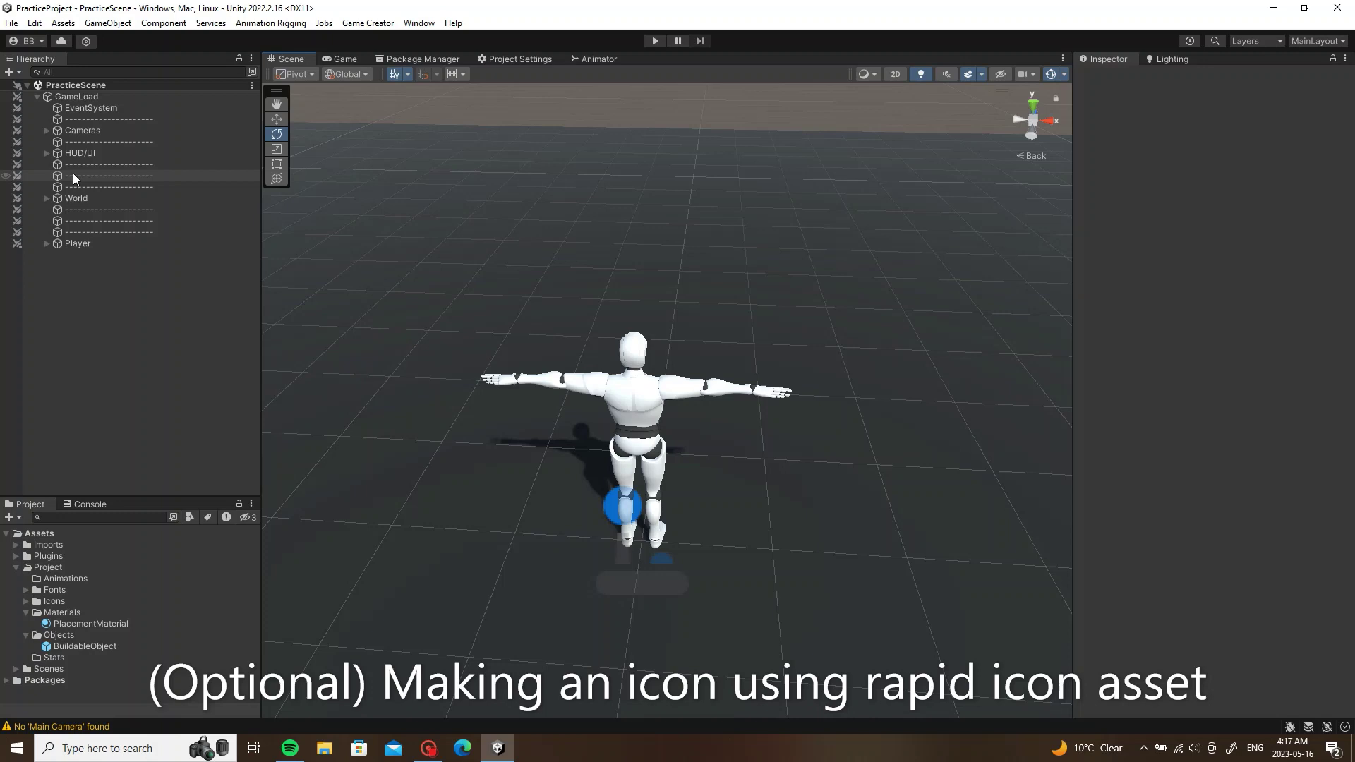
Step: Install the Post Processing package from the Package Manager
{"action": "left_click", "coordinate": [44, 152]}
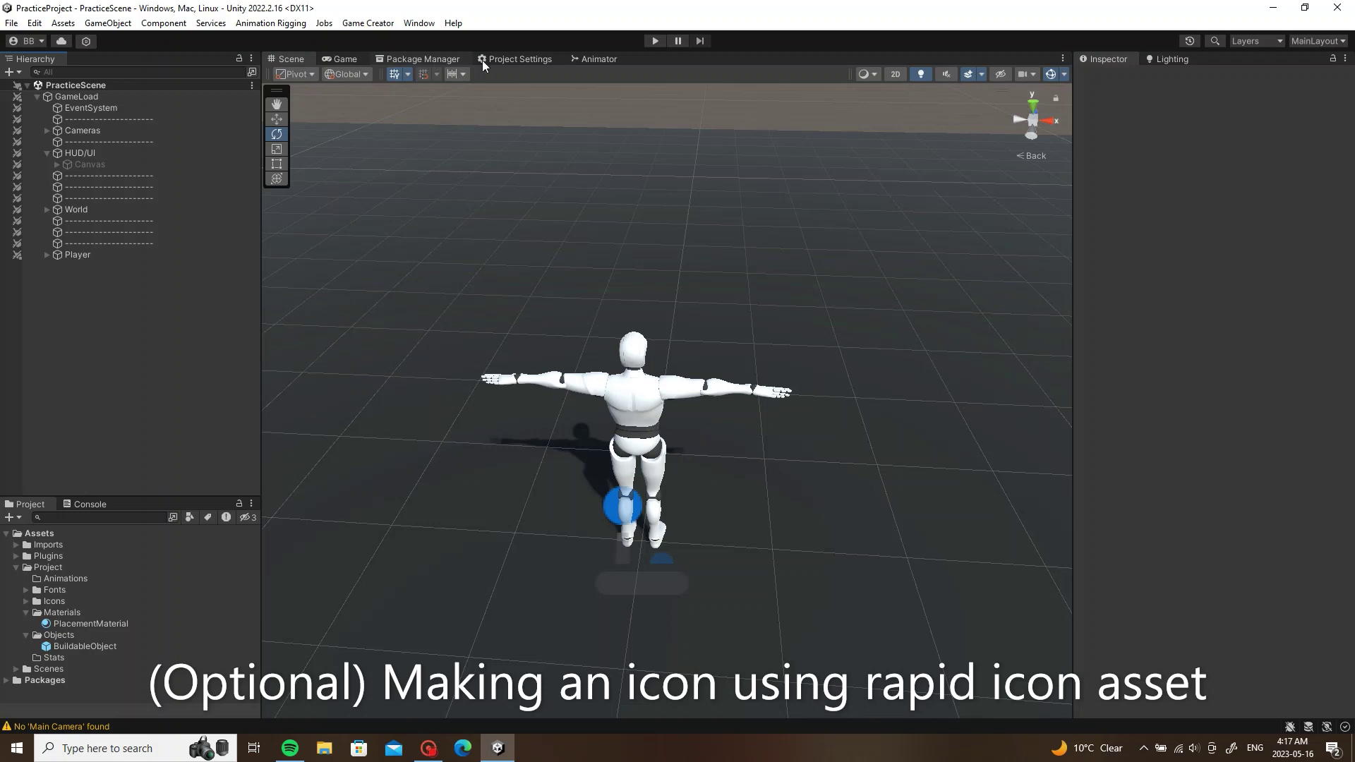
{"action": "left_click", "coordinate": [448, 63]}
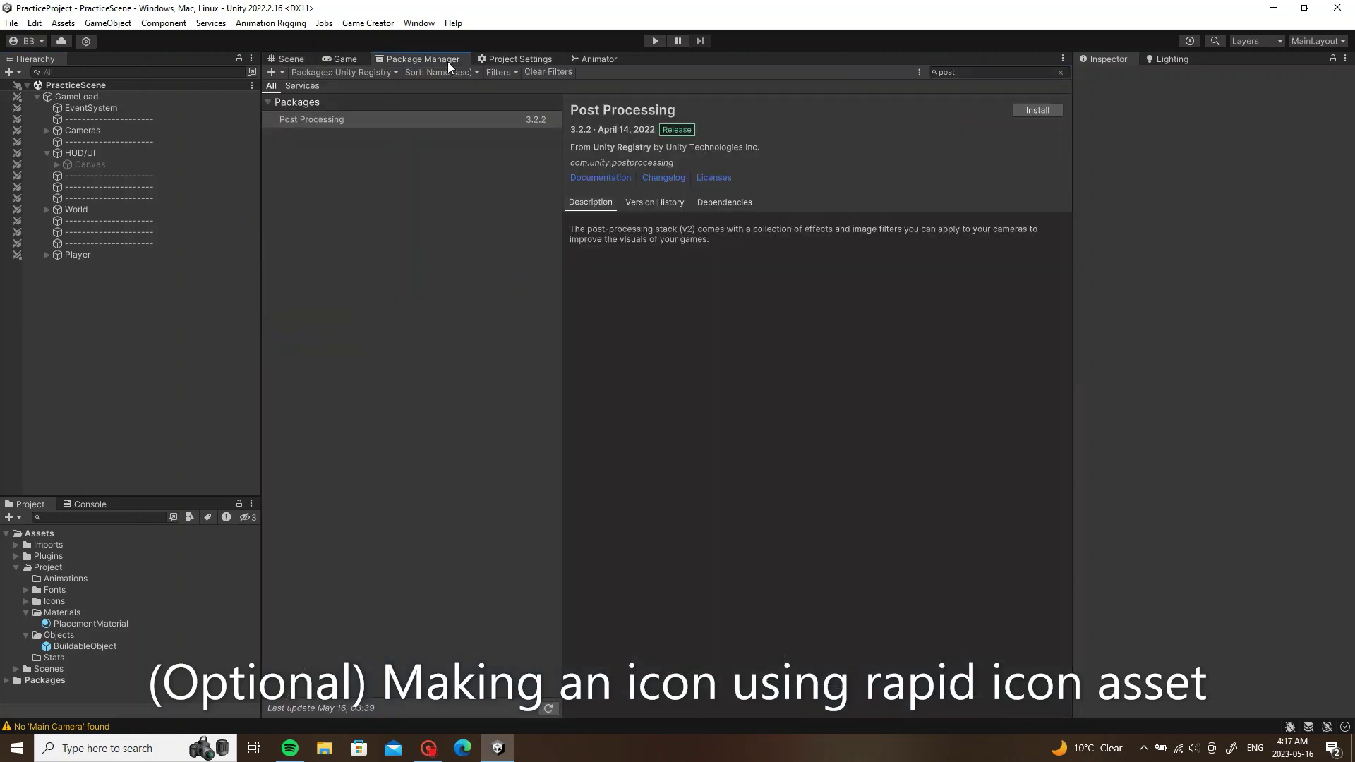
{"action": "left_click", "coordinate": [1049, 111]}
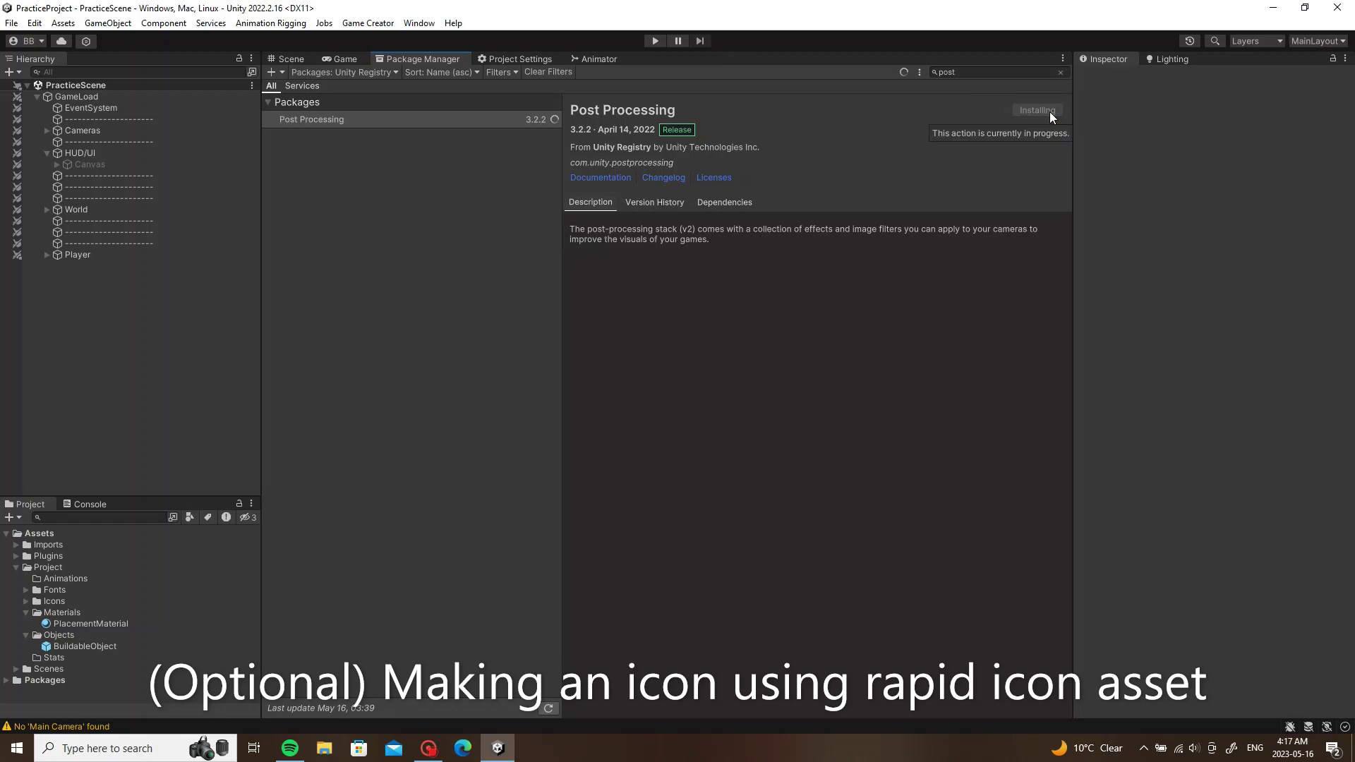
Step: Import all files of the RapidIcon In-Editor Icon Generator from My Assets
{"action": "left_click", "coordinate": [343, 70]}
{"action": "left_click", "coordinate": [332, 127]}
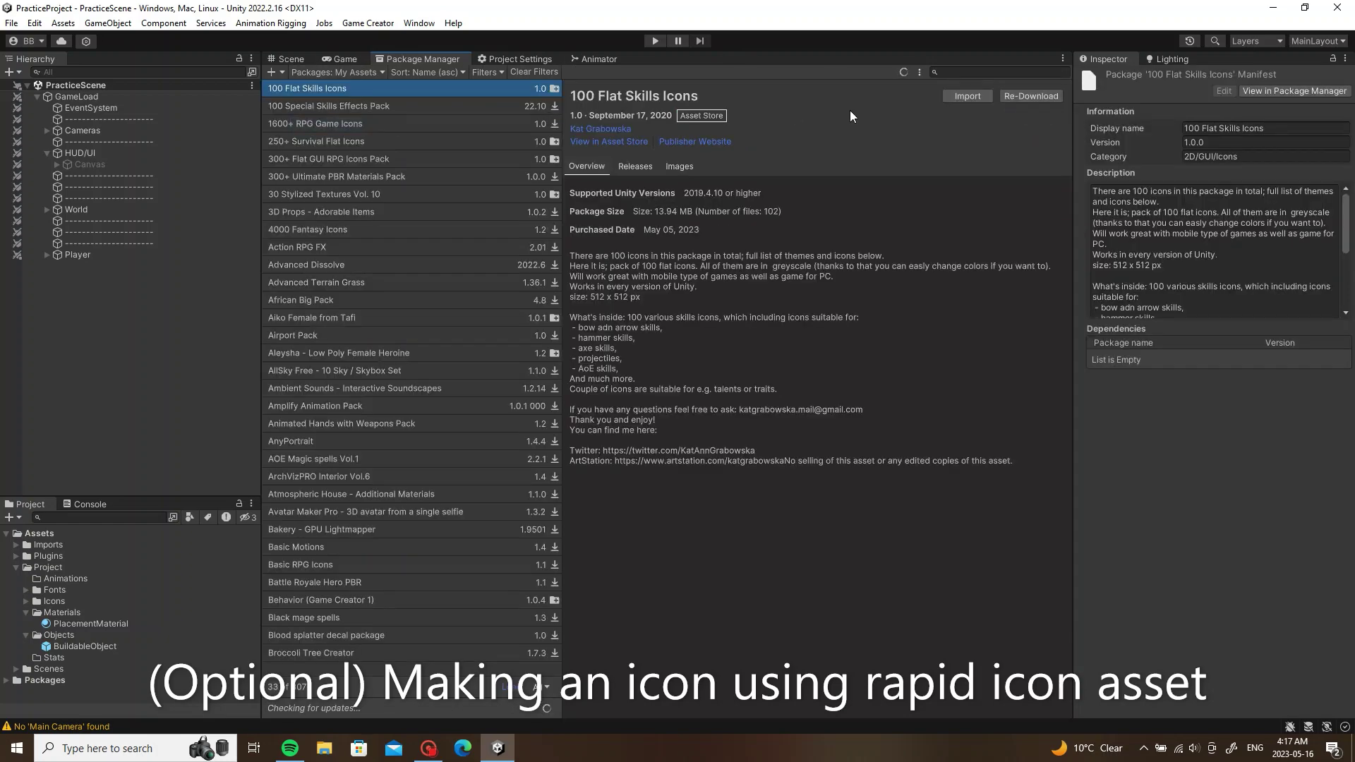
{"action": "left_click", "coordinate": [994, 74]}
{"action": "type", "text": "rapid"}
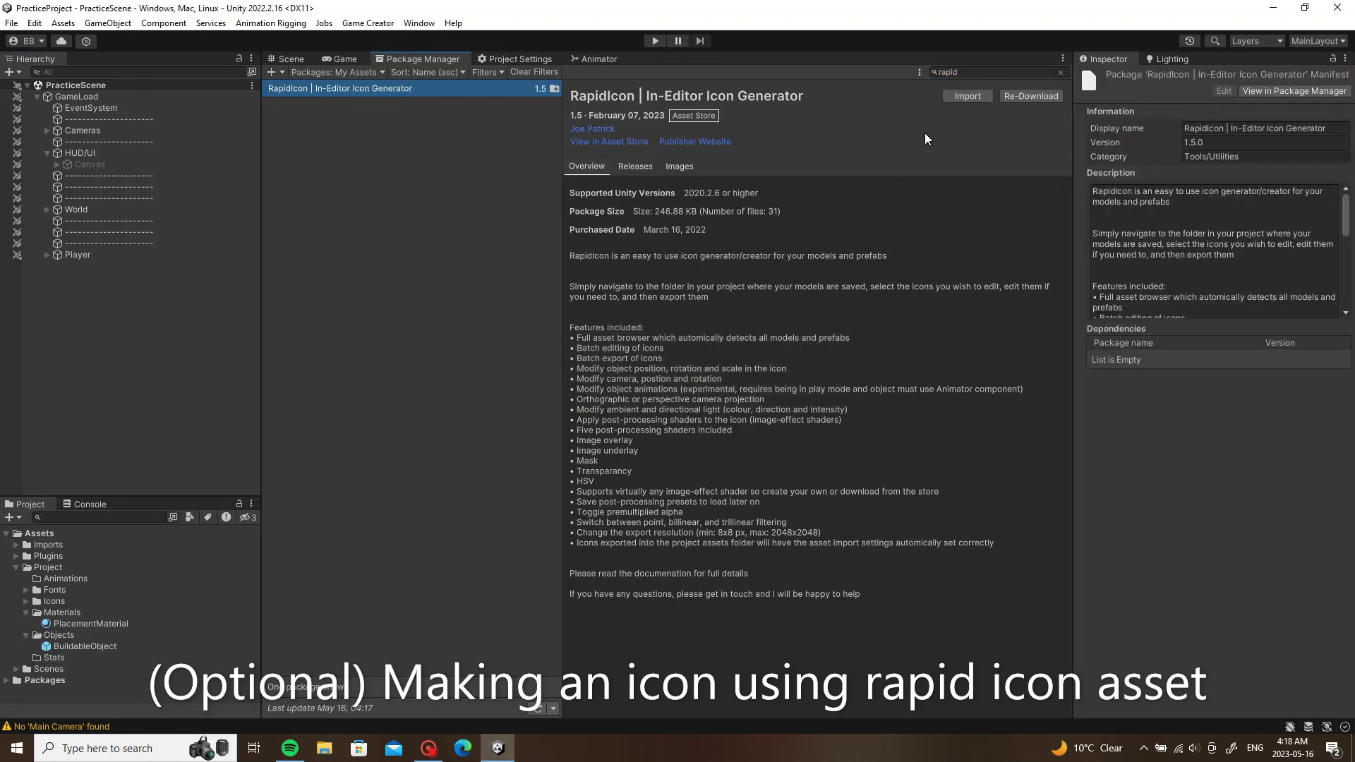
{"action": "left_click", "coordinate": [969, 96]}
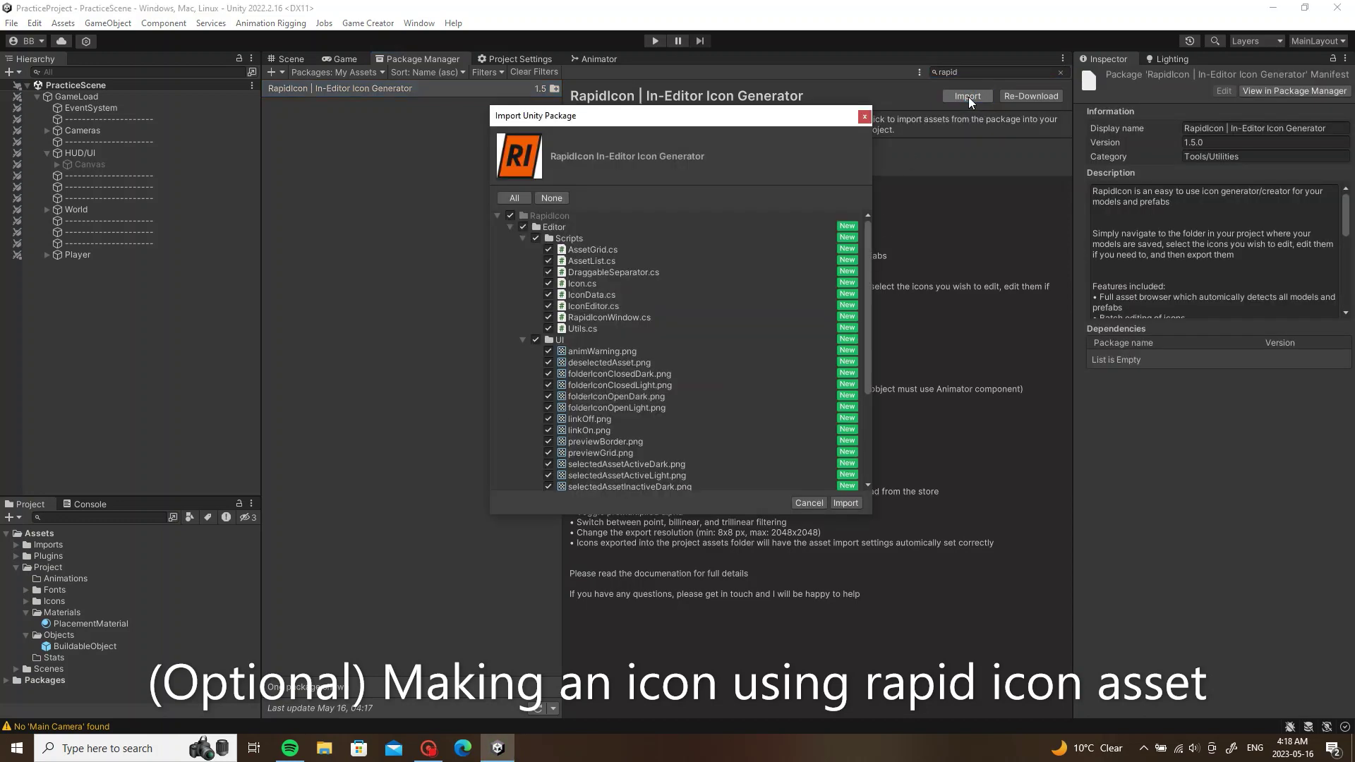
{"action": "left_click", "coordinate": [851, 500]}
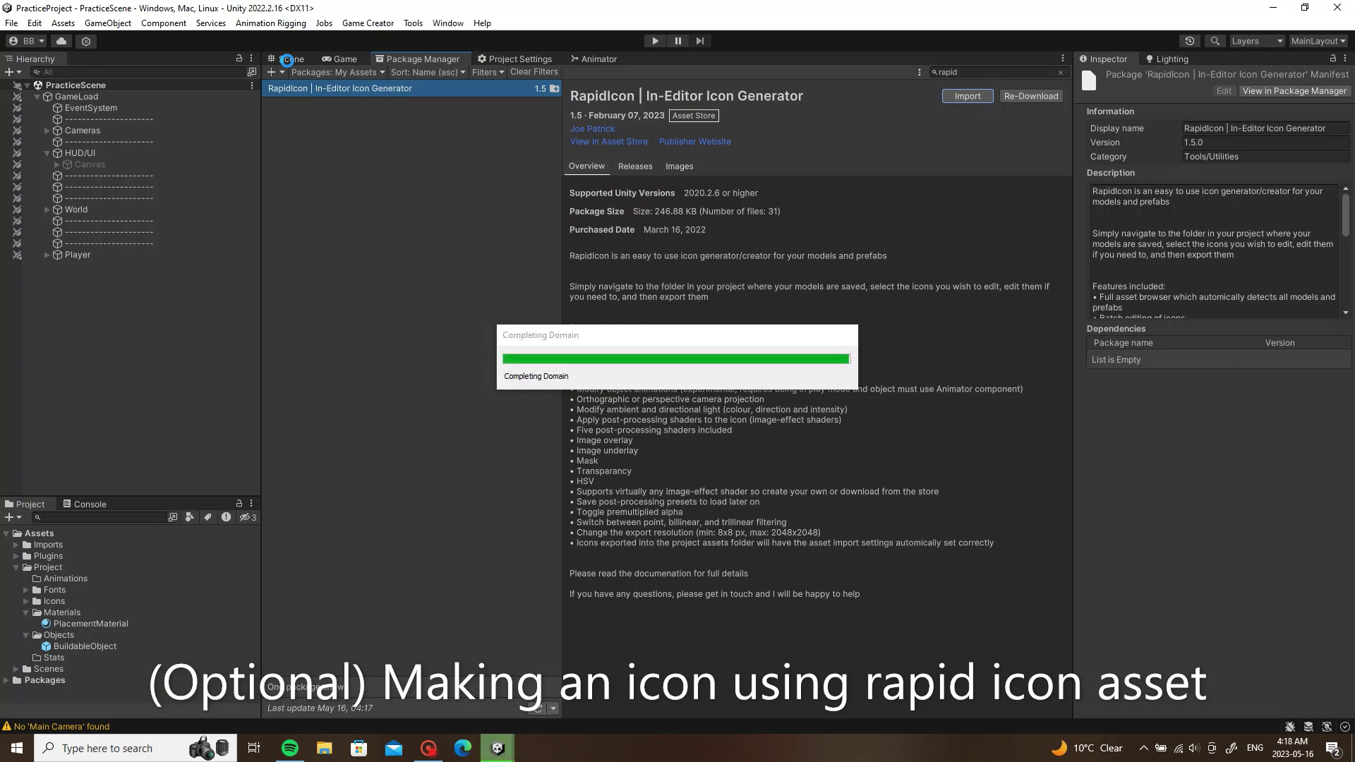
Step: Move the RapidIcon folder into the Plugins folder
{"action": "left_click", "coordinate": [289, 61]}
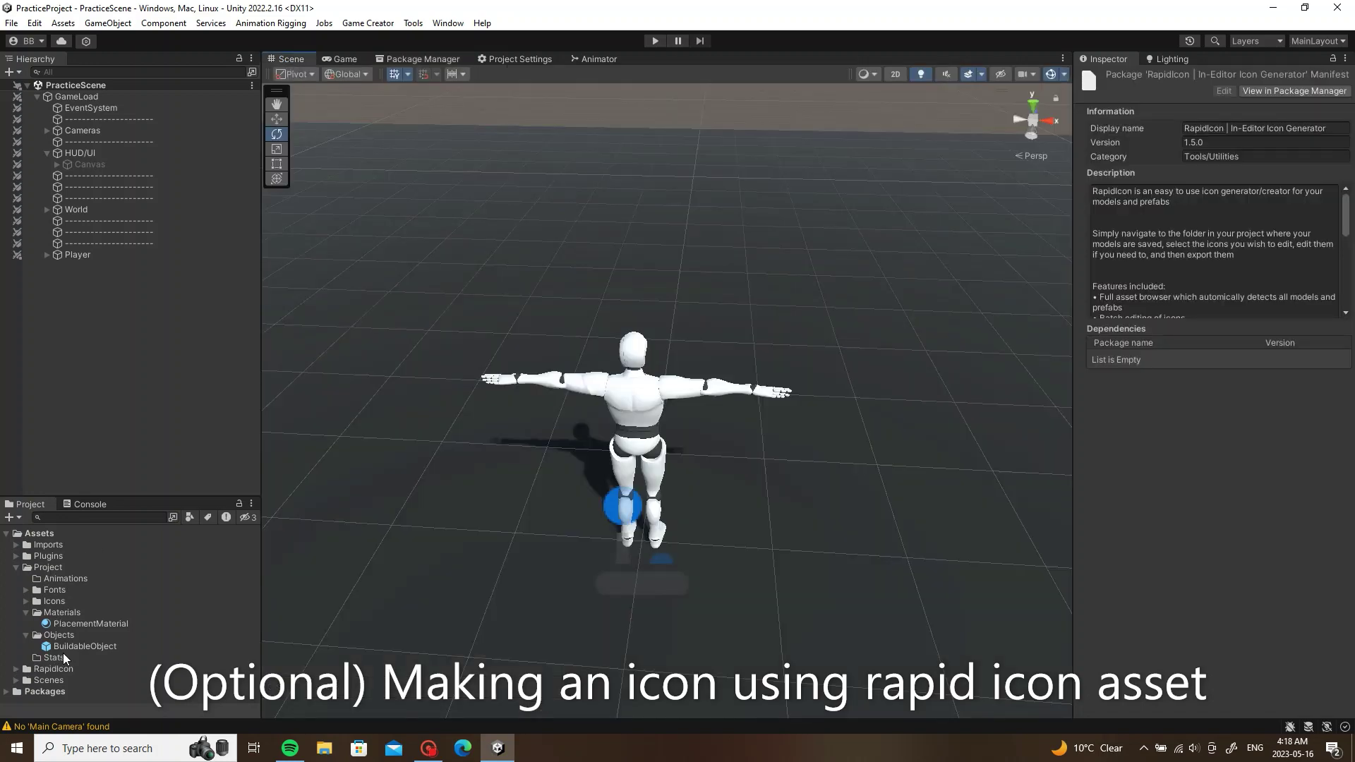
{"action": "left_click", "coordinate": [53, 668]}
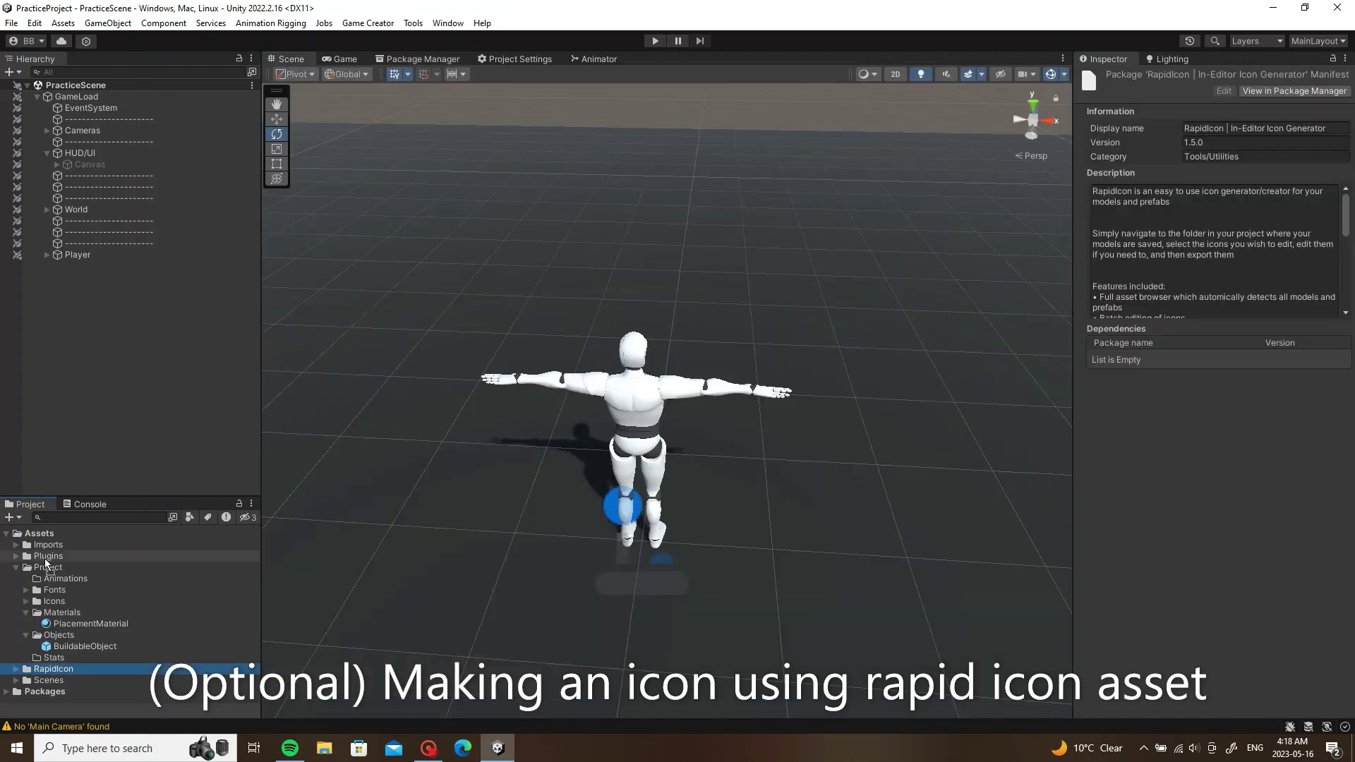
{"action": "left_click_drag", "start_coordinate": [45, 563], "coordinate": [41, 558]}
Step: Clear the Console and launch RapidIcon from the Tools menu
{"action": "left_click", "coordinate": [438, 25]}
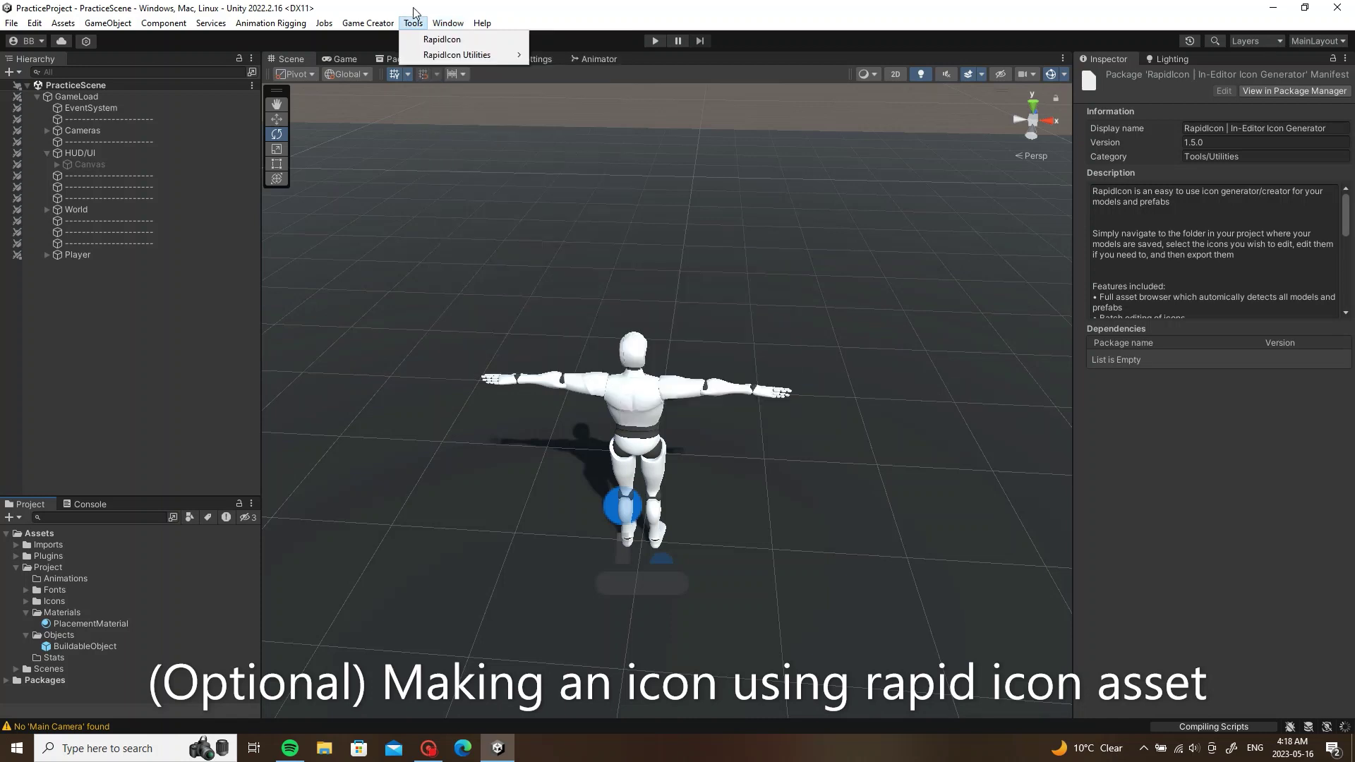
{"action": "left_click", "coordinate": [433, 40]}
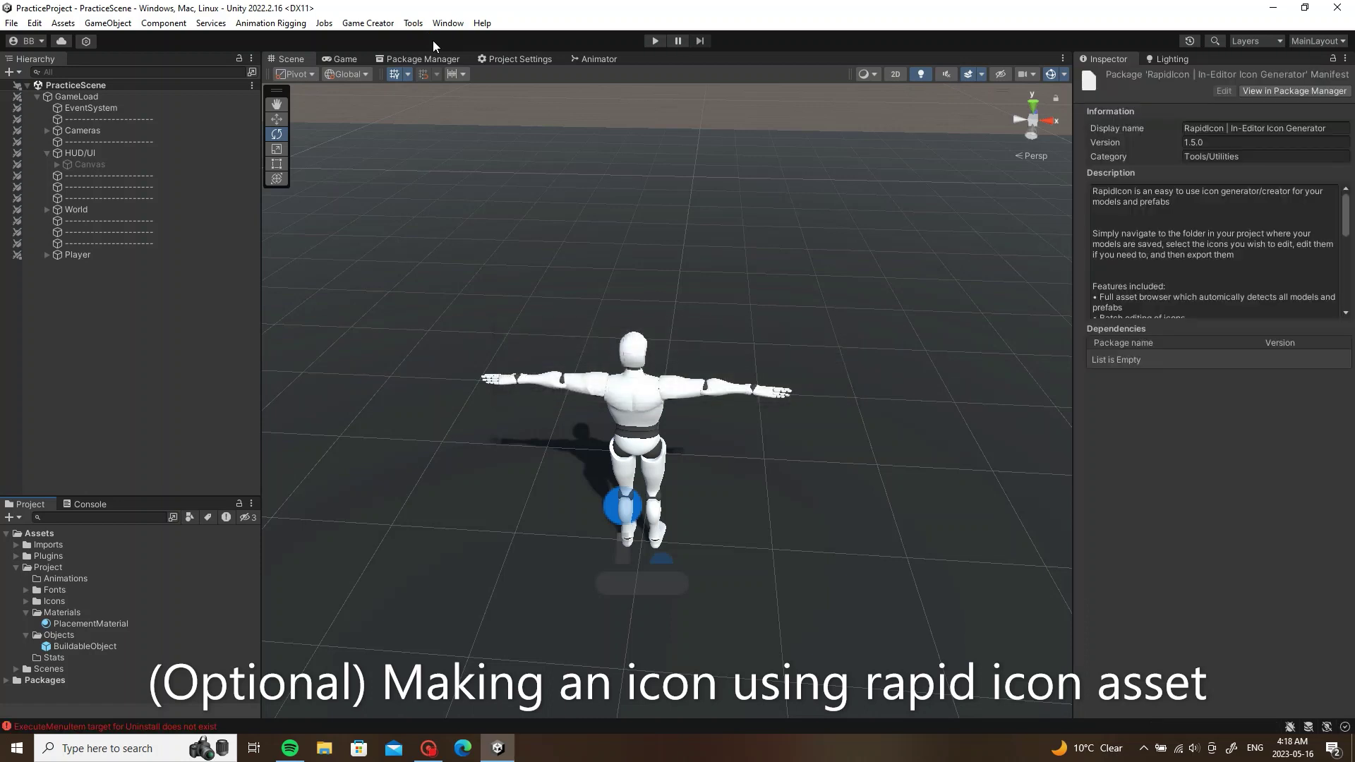
{"action": "left_click", "coordinate": [87, 504]}
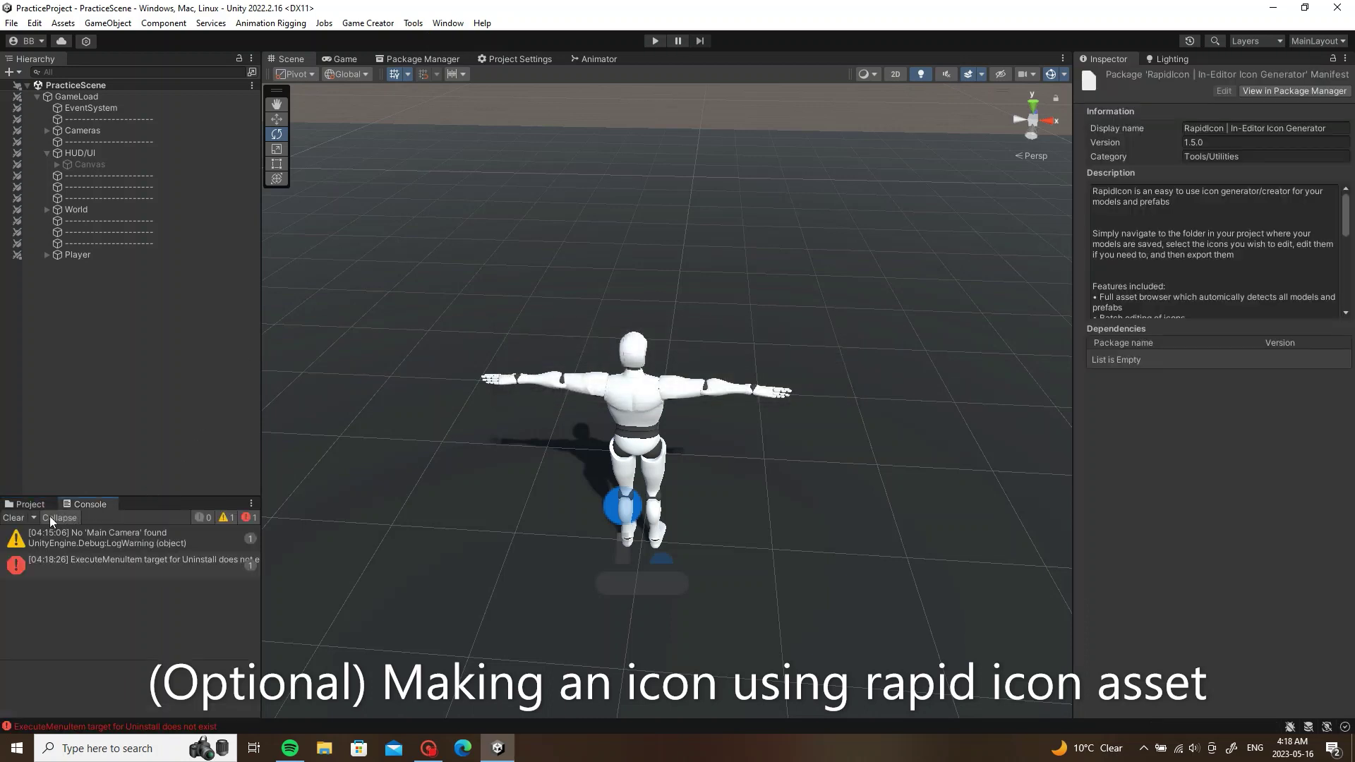
{"action": "left_click", "coordinate": [13, 518]}
{"action": "left_click", "coordinate": [413, 23]}
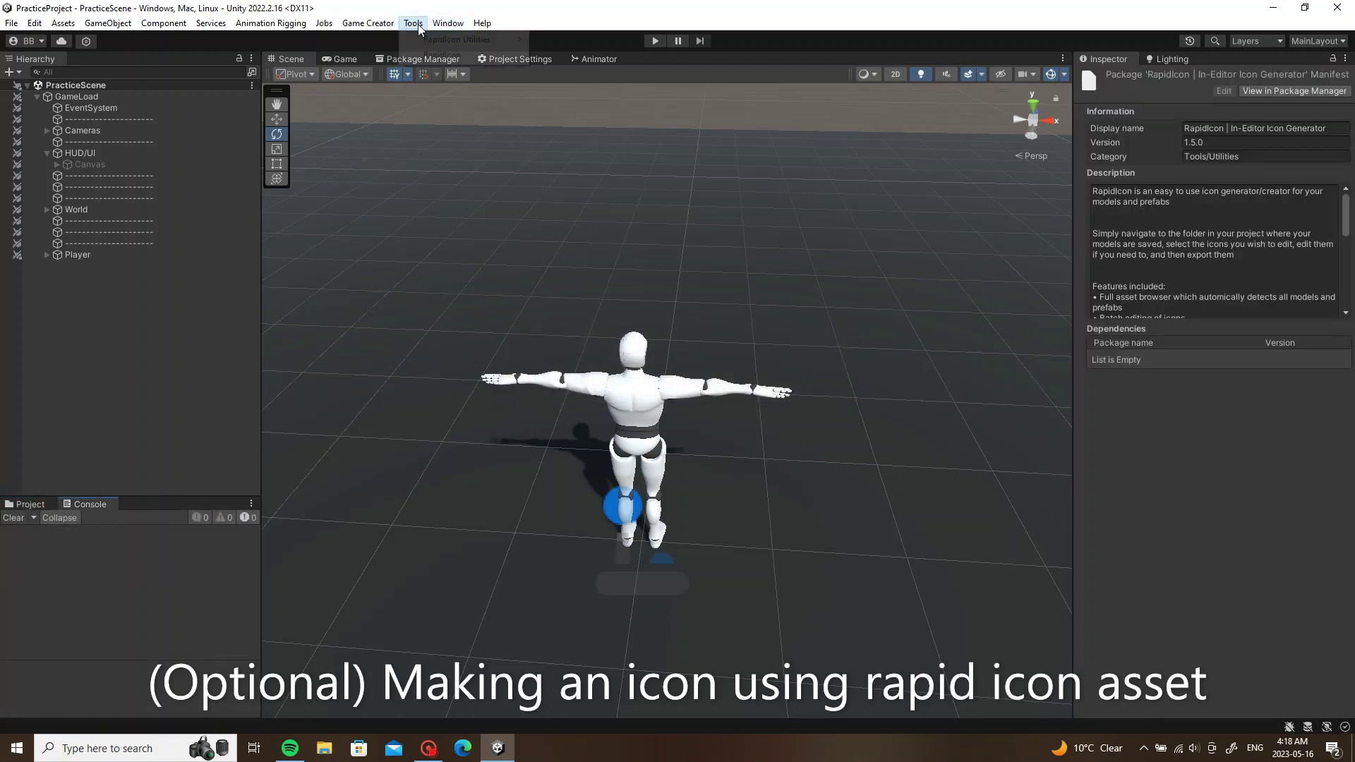
{"action": "left_click", "coordinate": [453, 56]}
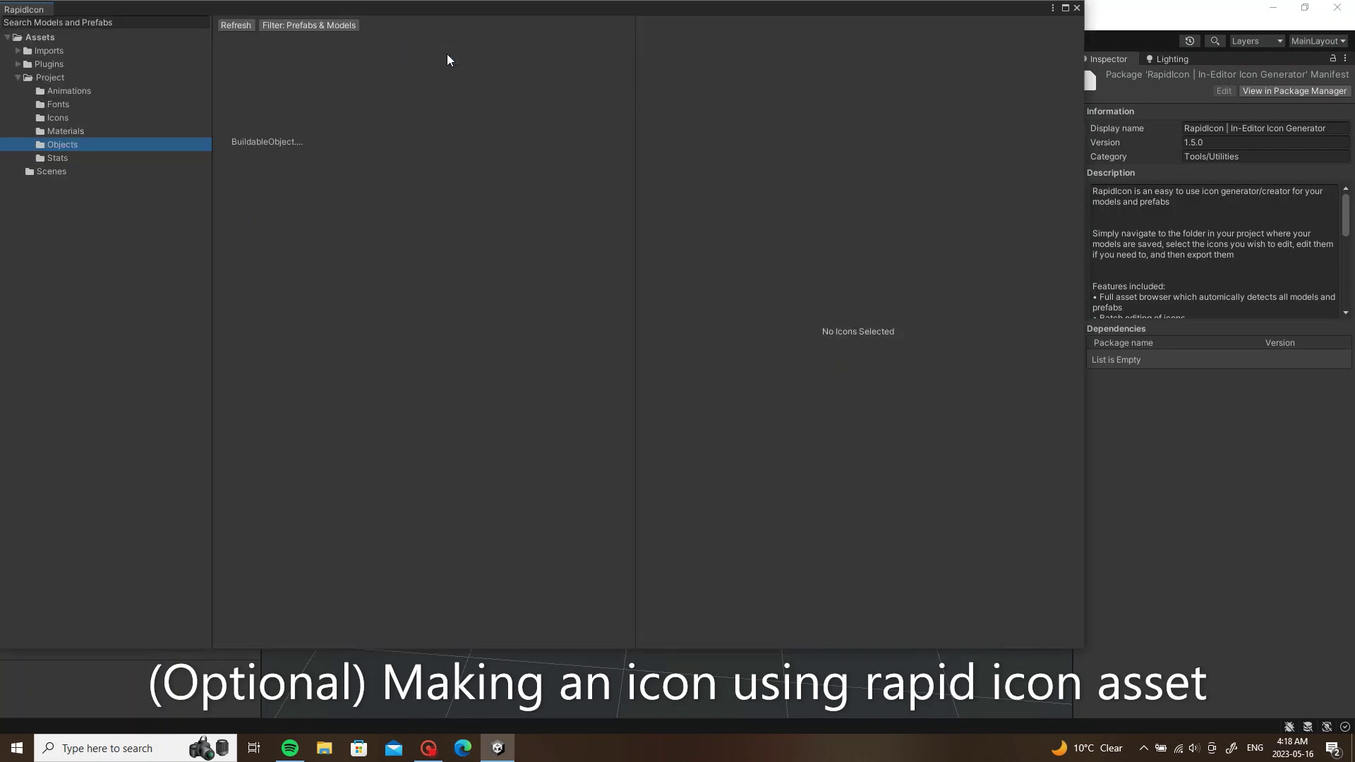
Step: Pick the BuildableObject prefab in RapidIcon and set the icon export size to 512 × 512
{"action": "left_click", "coordinate": [95, 134]}
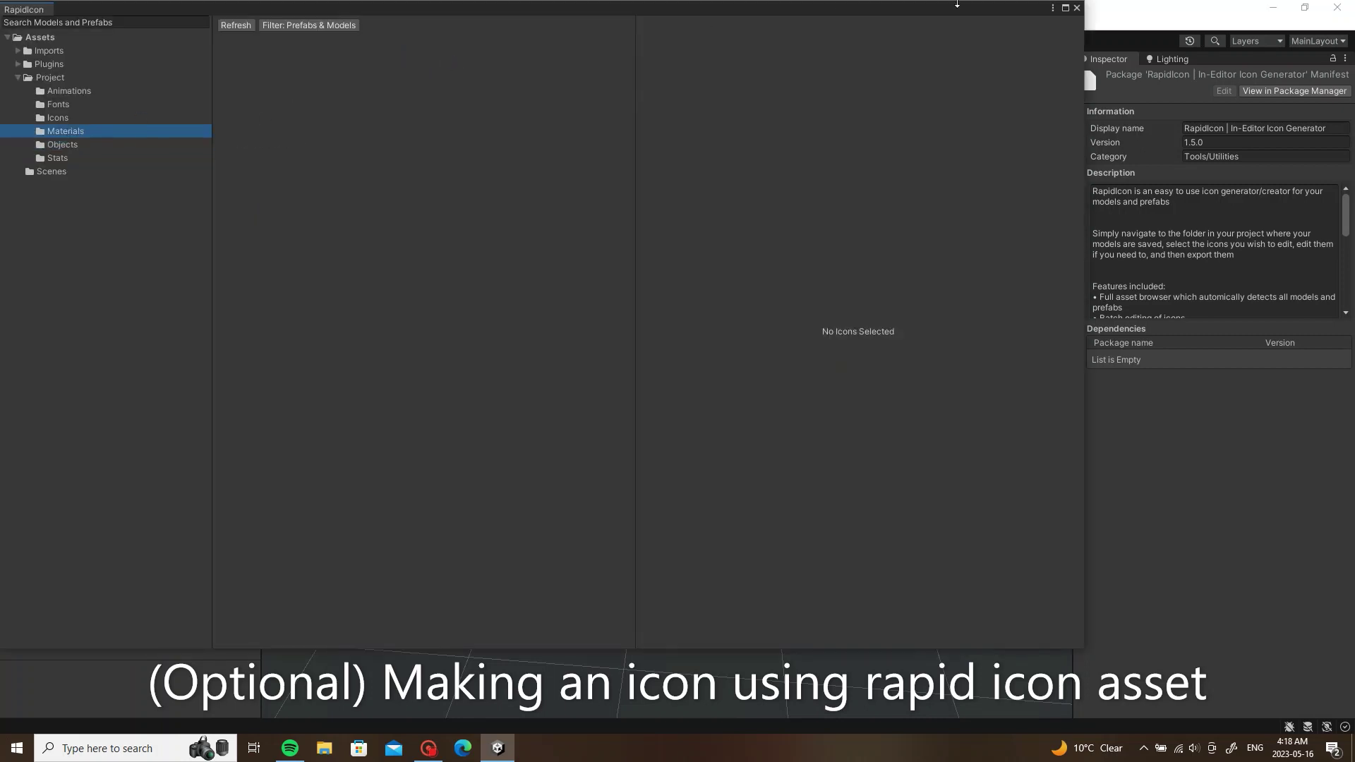
{"action": "left_click", "coordinate": [1077, 7]}
{"action": "left_click", "coordinate": [413, 23]}
{"action": "left_click", "coordinate": [439, 59]}
{"action": "left_click", "coordinate": [60, 143]}
{"action": "left_click", "coordinate": [270, 103]}
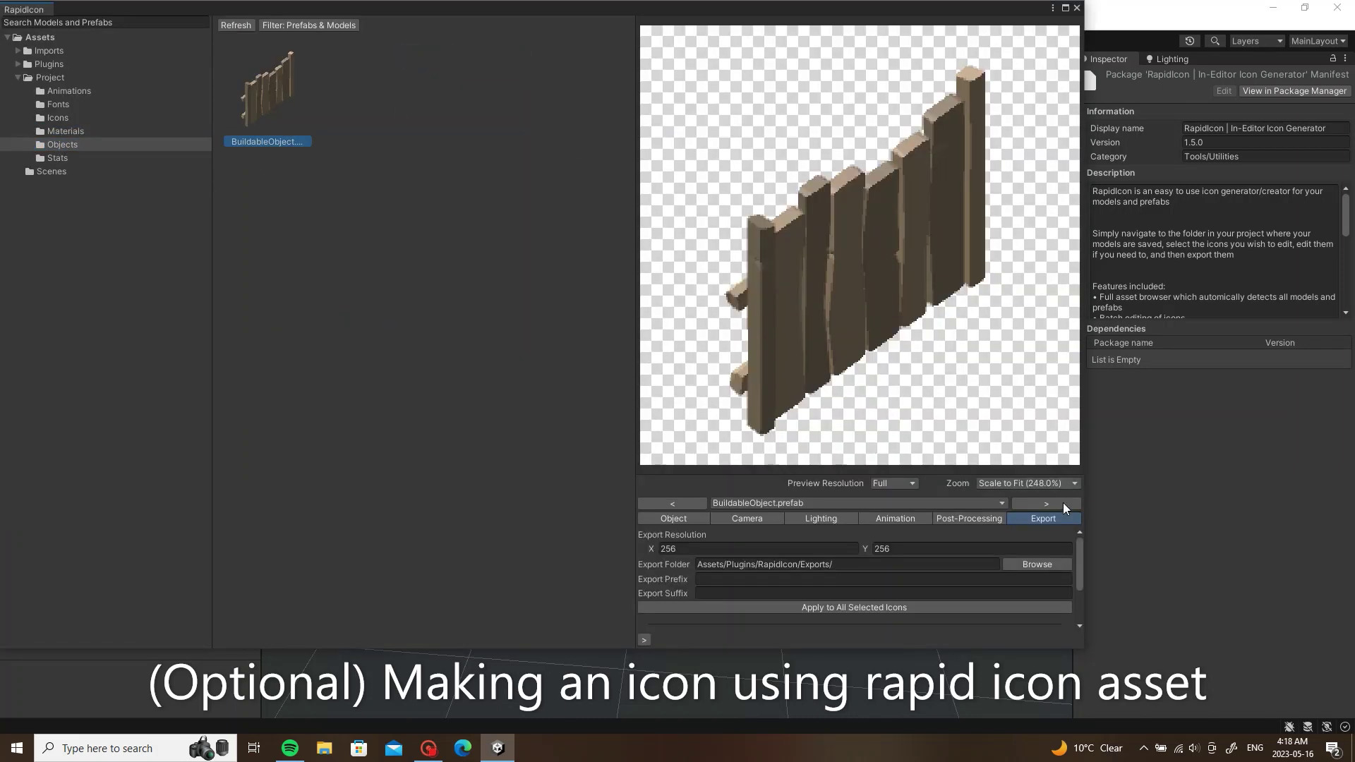
{"action": "left_click", "coordinate": [939, 549]}
{"action": "type", "text": "512"}
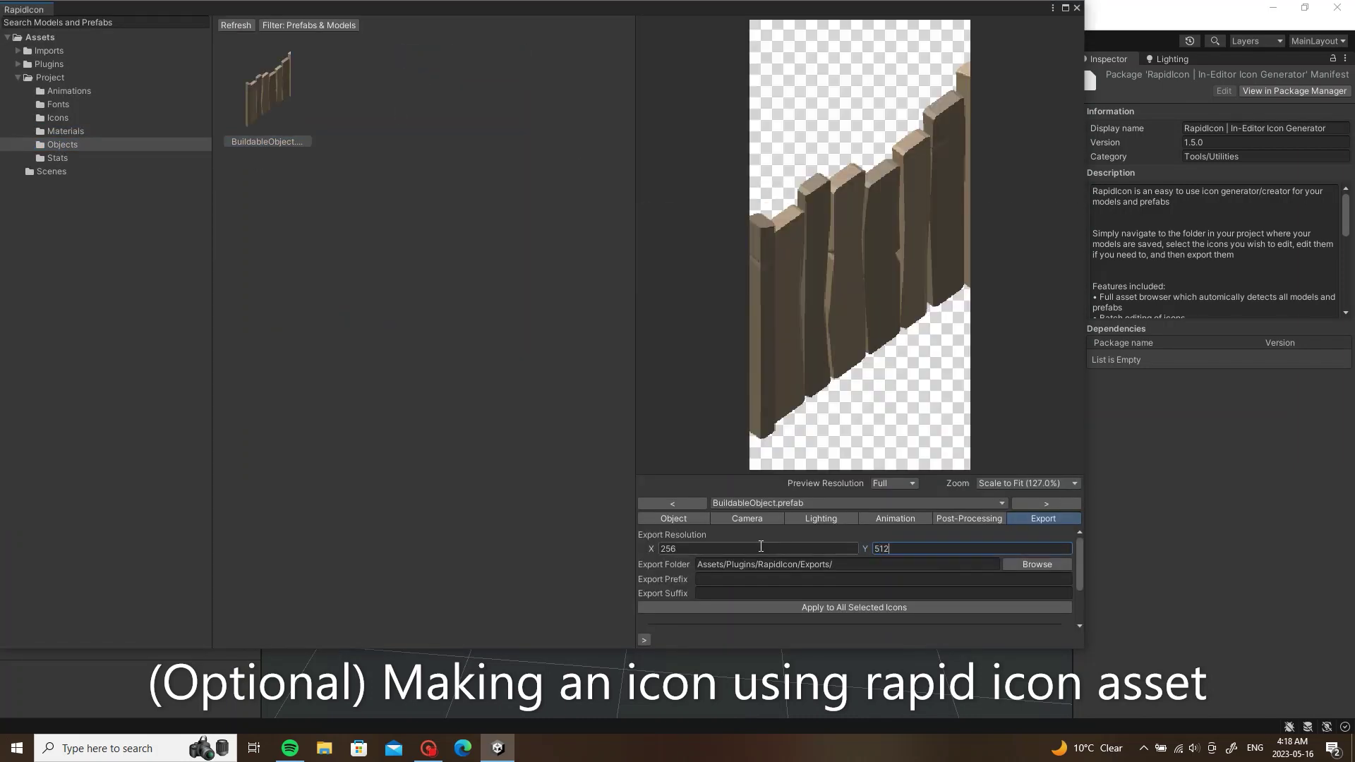
{"action": "left_click", "coordinate": [760, 549]}
{"action": "type", "text": "512"}
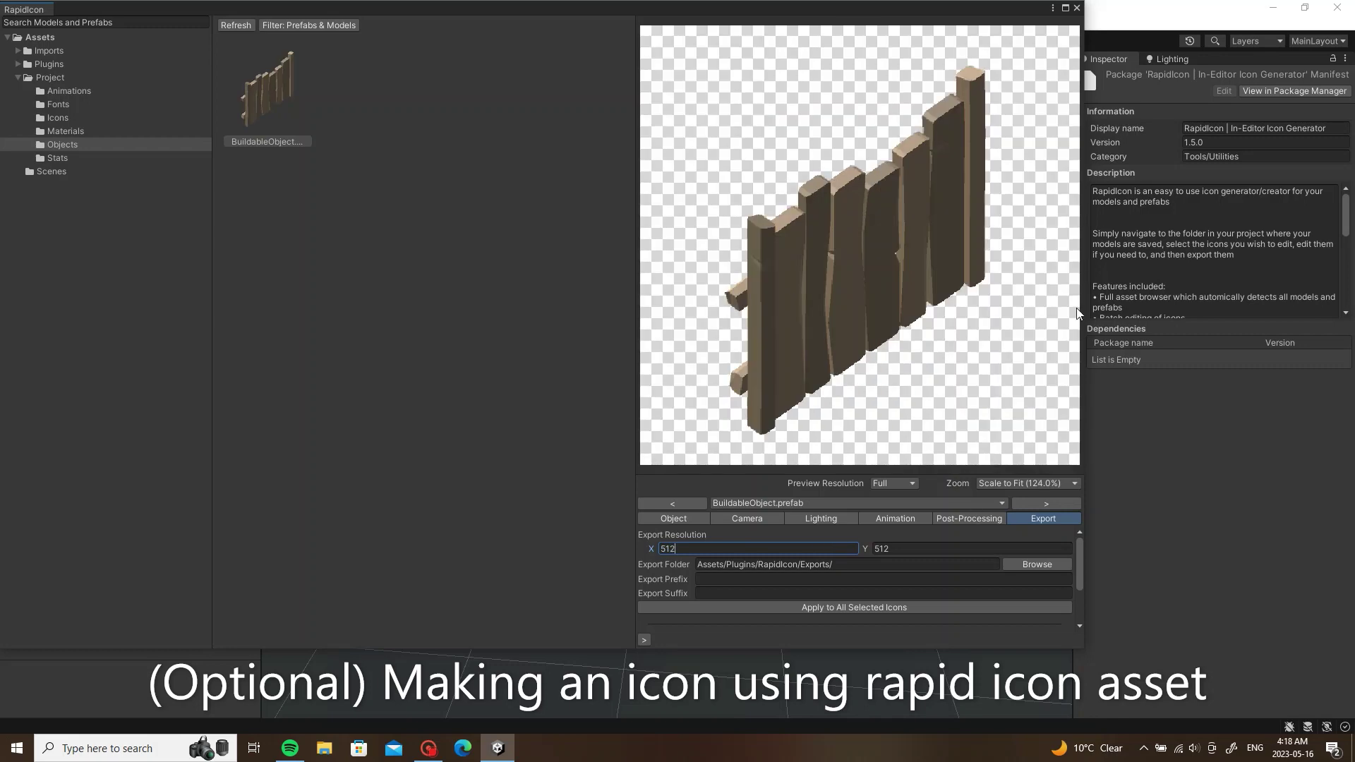
Step: Turn the fence preview to face the camera and review the post-processing and export settings
{"action": "left_click_drag", "start_coordinate": [1078, 313], "coordinate": [1301, 239]}
{"action": "left_click_drag", "start_coordinate": [1077, 259], "coordinate": [1042, 399]}
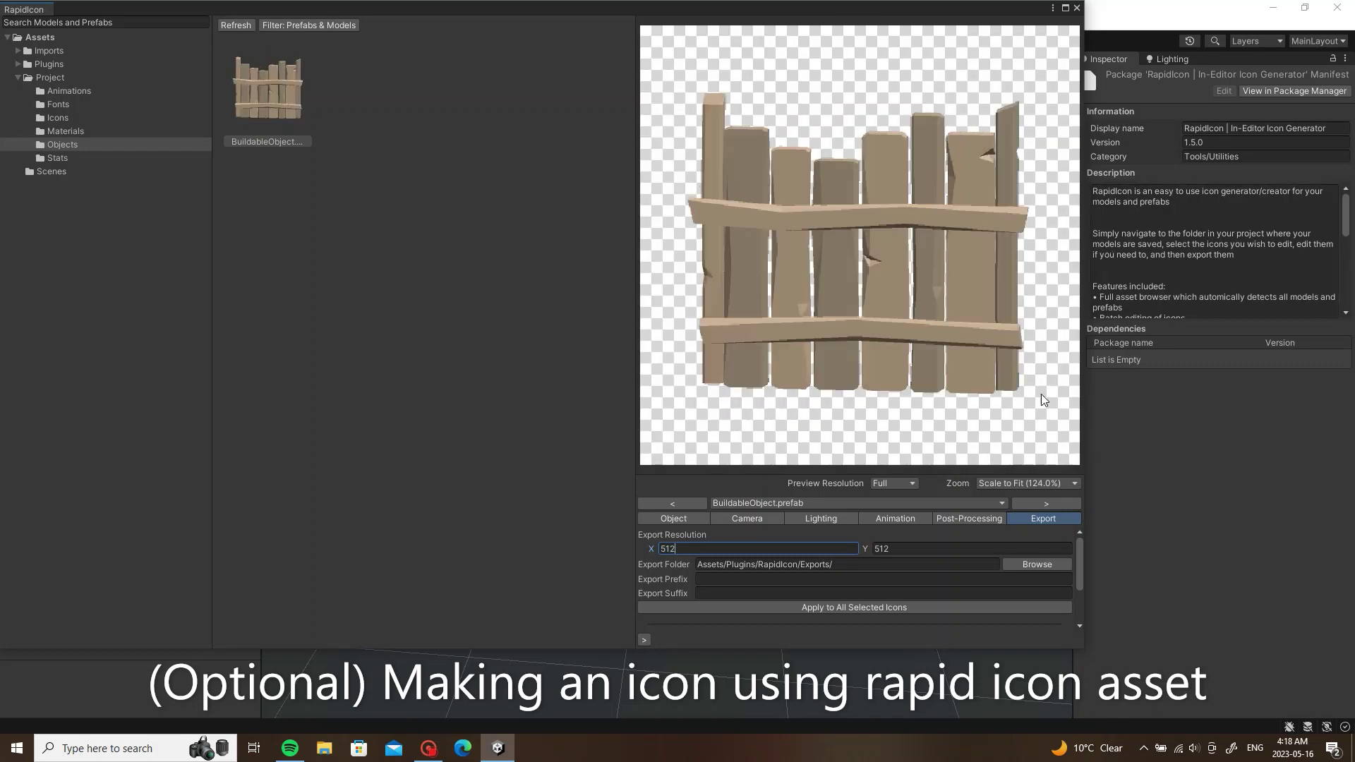
{"action": "left_click", "coordinate": [976, 520]}
{"action": "left_click", "coordinate": [950, 536]}
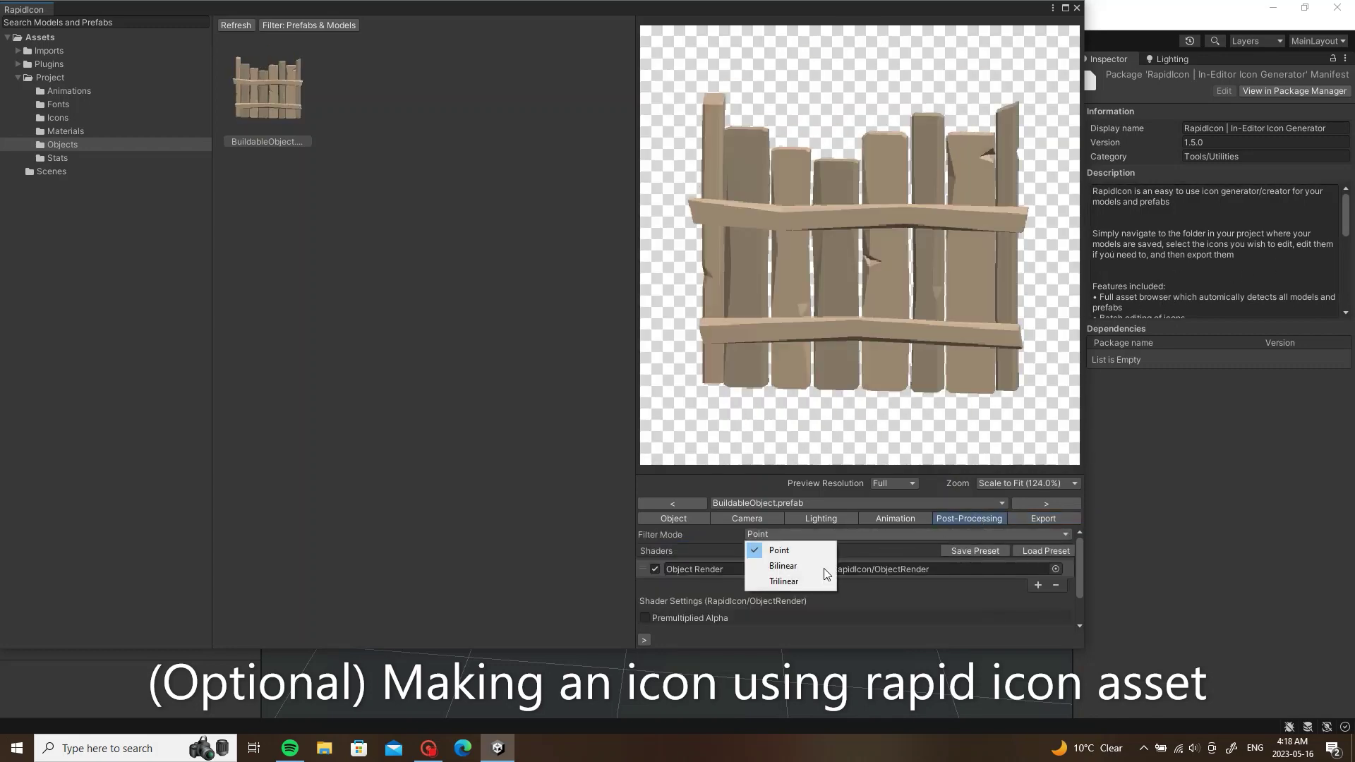
{"action": "left_click", "coordinate": [959, 575]}
{"action": "left_click", "coordinate": [1039, 518]}
{"action": "scroll", "coordinate": [1041, 578], "scroll_direction": "down", "scroll_amount": 3}
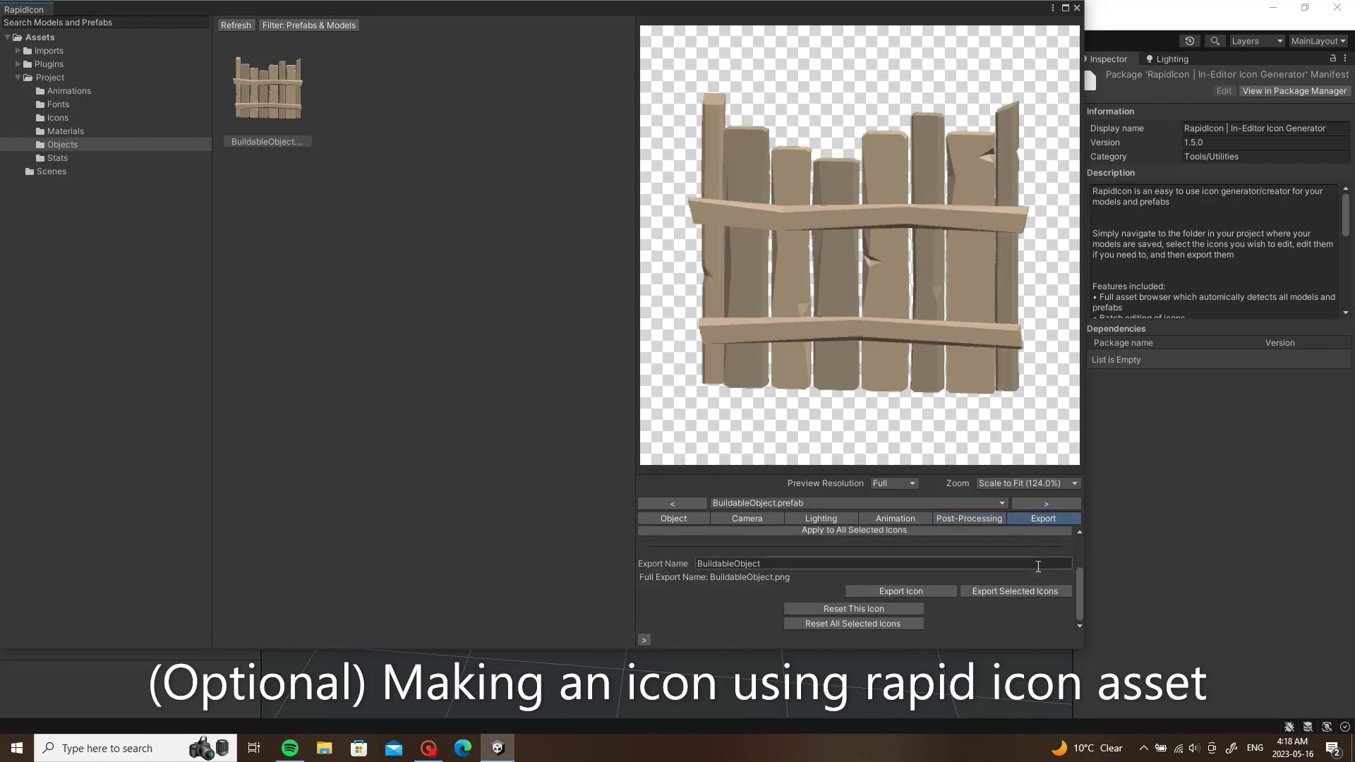
{"action": "scroll", "coordinate": [1040, 593], "scroll_direction": "up", "scroll_amount": 3}
{"action": "scroll", "coordinate": [1040, 589], "scroll_direction": "down", "scroll_amount": 3}
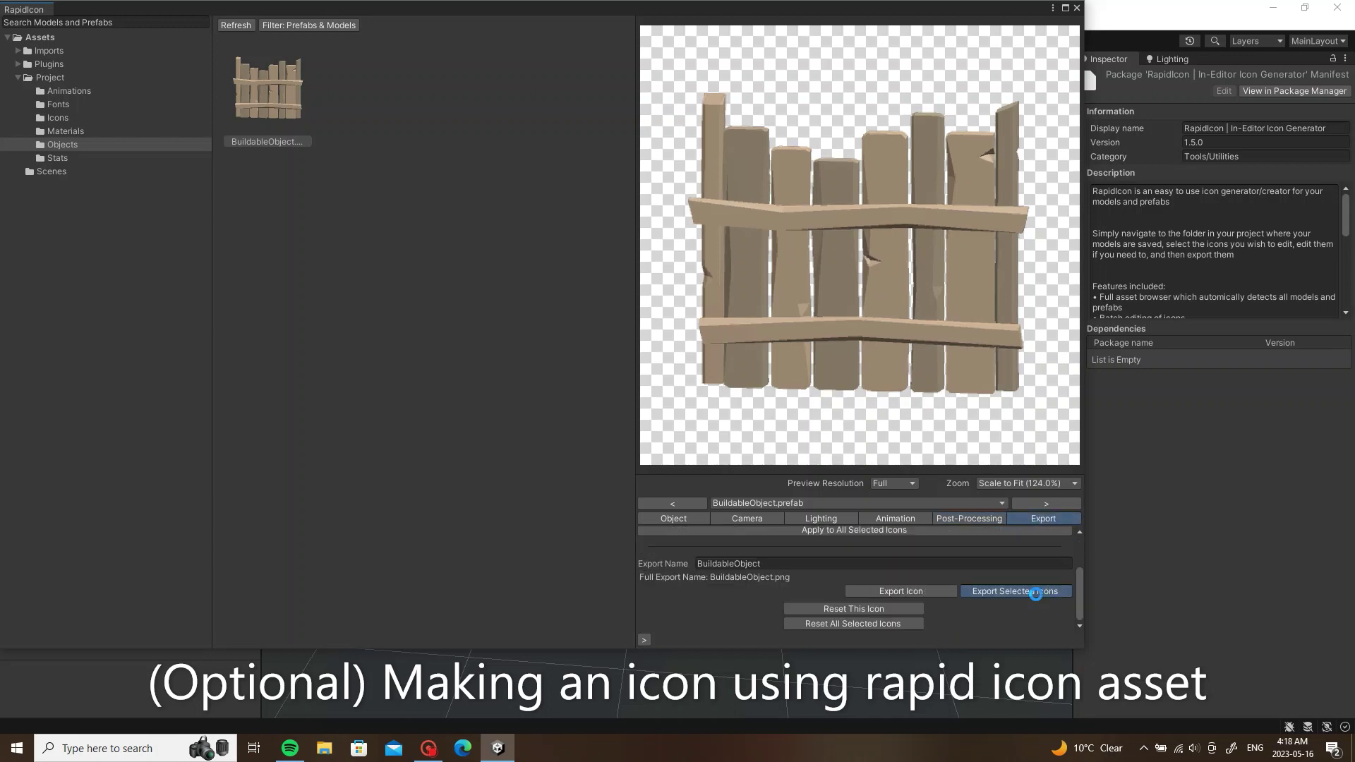
{"action": "left_click", "coordinate": [1077, 8]}
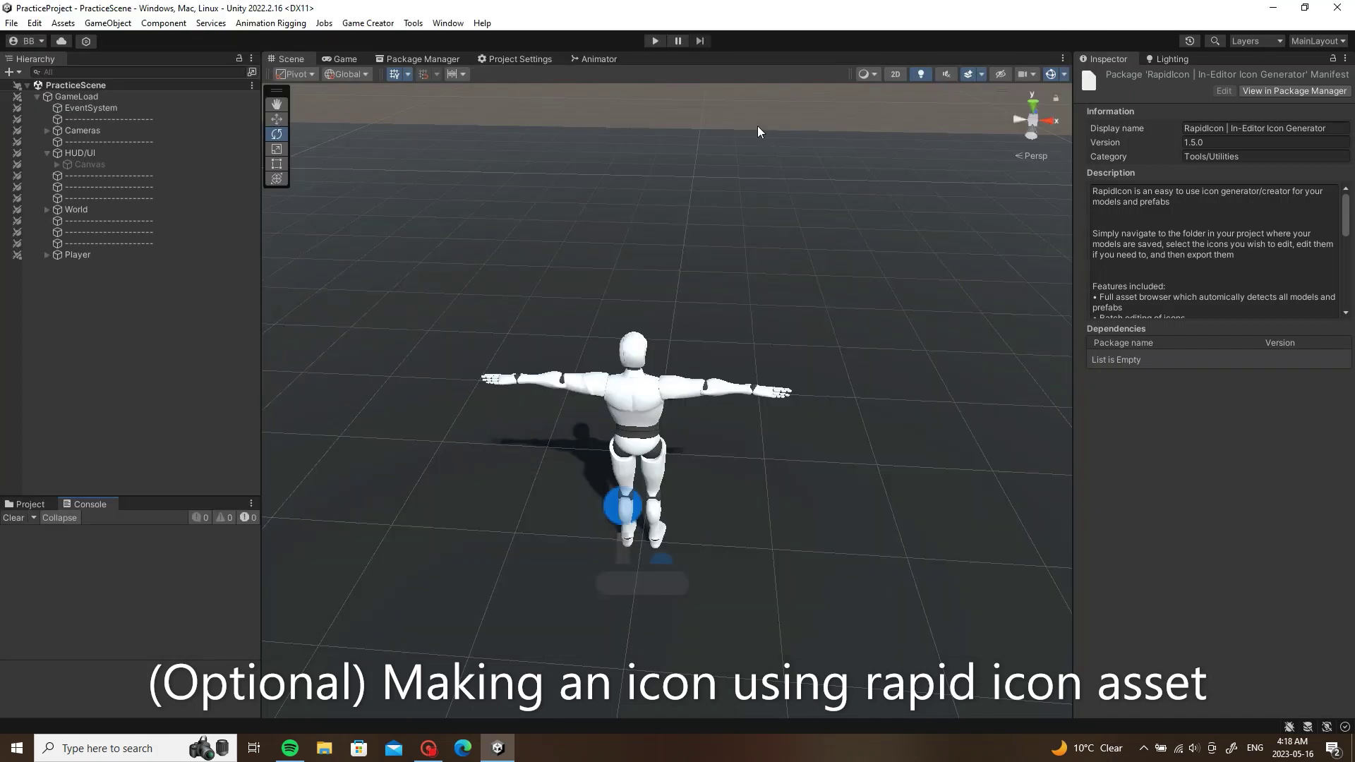
Step: Move the exported BuildableObject icon from Plugins/RapidIcon/Exports into the Icons folder
{"action": "left_click", "coordinate": [30, 504]}
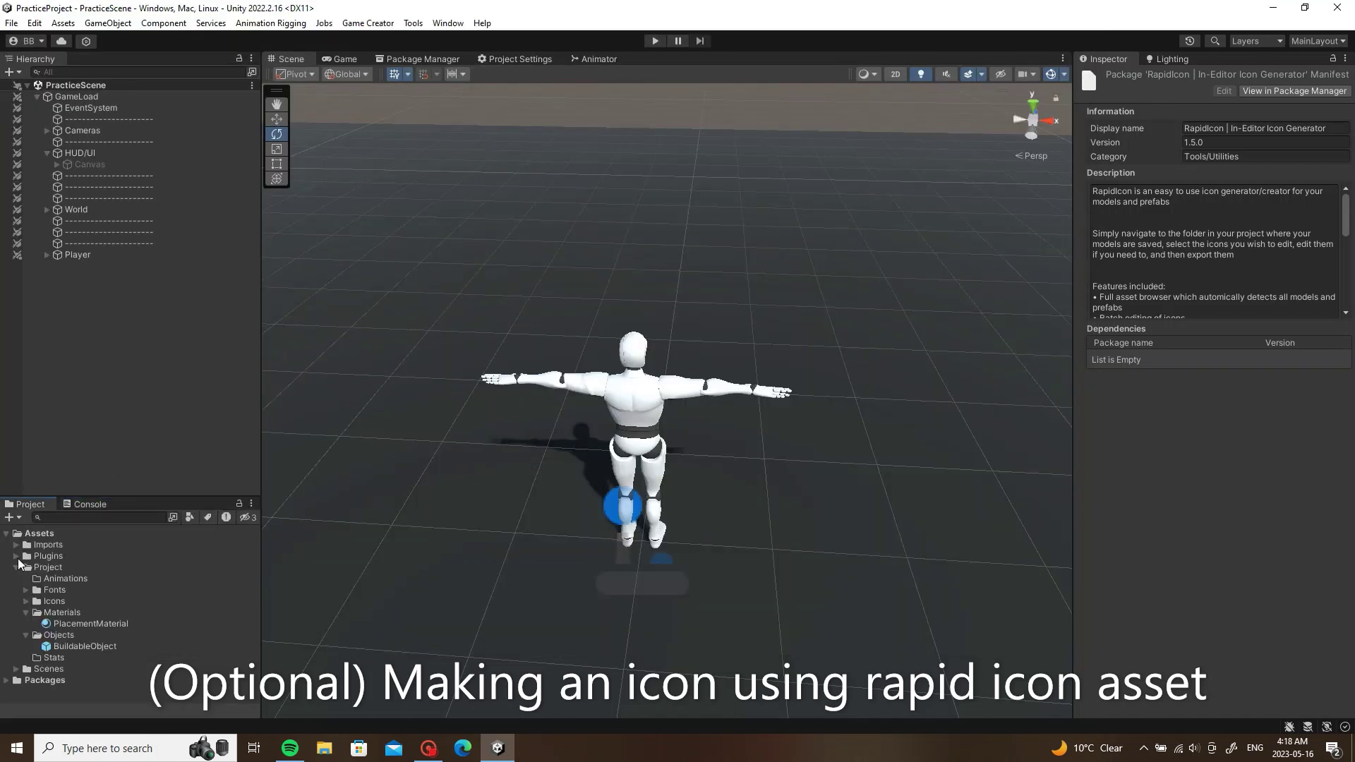
{"action": "left_click", "coordinate": [15, 556]}
{"action": "left_click", "coordinate": [25, 579]}
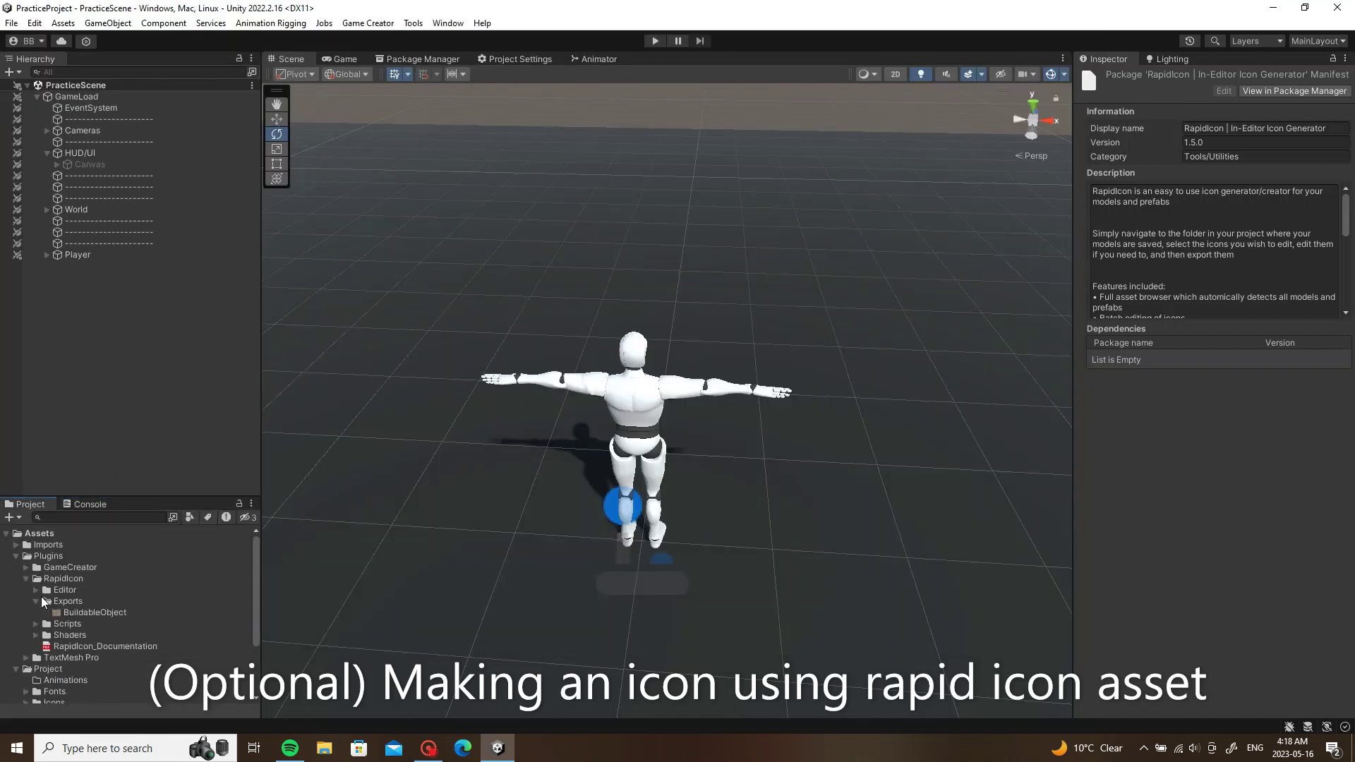
{"action": "left_click", "coordinate": [36, 601]}
{"action": "left_click", "coordinate": [77, 613]}
{"action": "scroll", "coordinate": [66, 674], "scroll_direction": "down", "scroll_amount": 1}
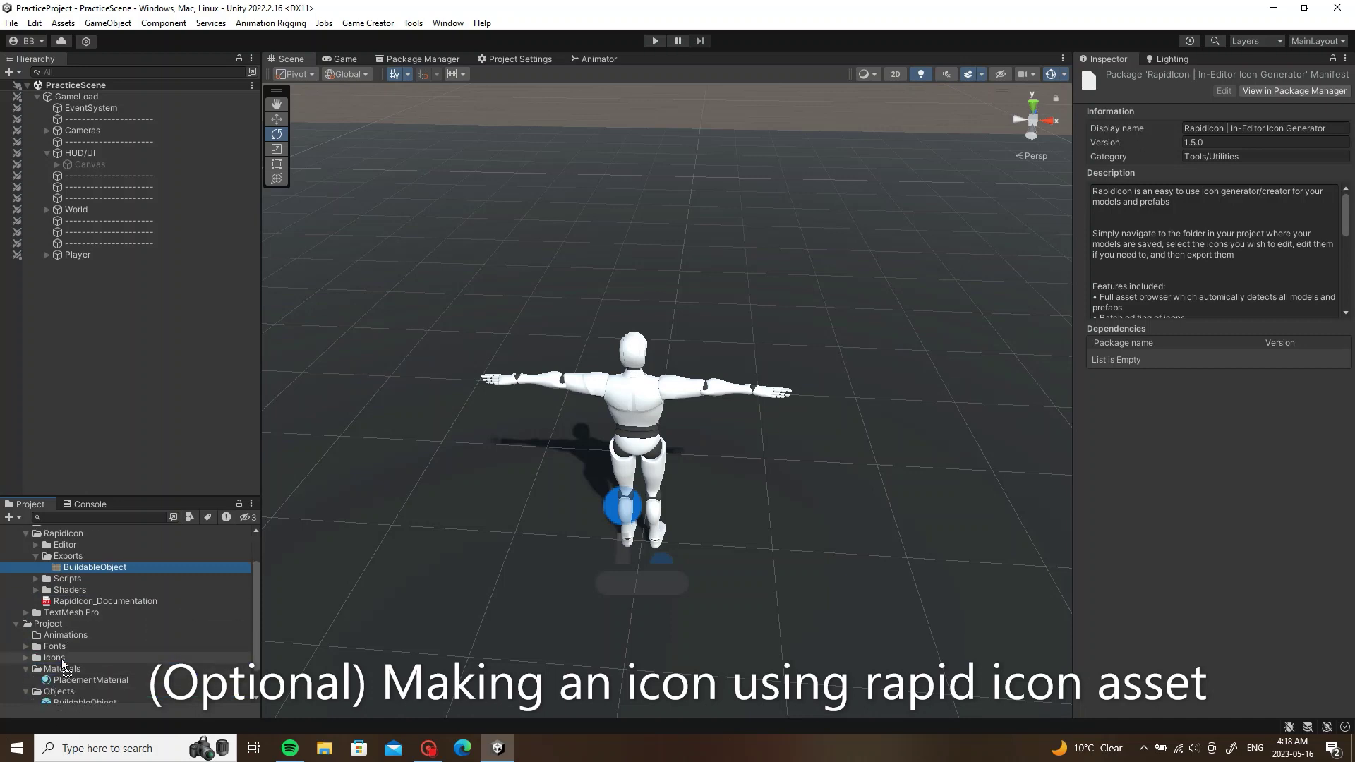
{"action": "left_click_drag", "start_coordinate": [63, 667], "coordinate": [61, 658]}
Step: Set the BuildableObject icon's Texture Type to Sprite (2D and UI) and apply
{"action": "left_click", "coordinate": [26, 647]}
{"action": "left_click", "coordinate": [77, 657]}
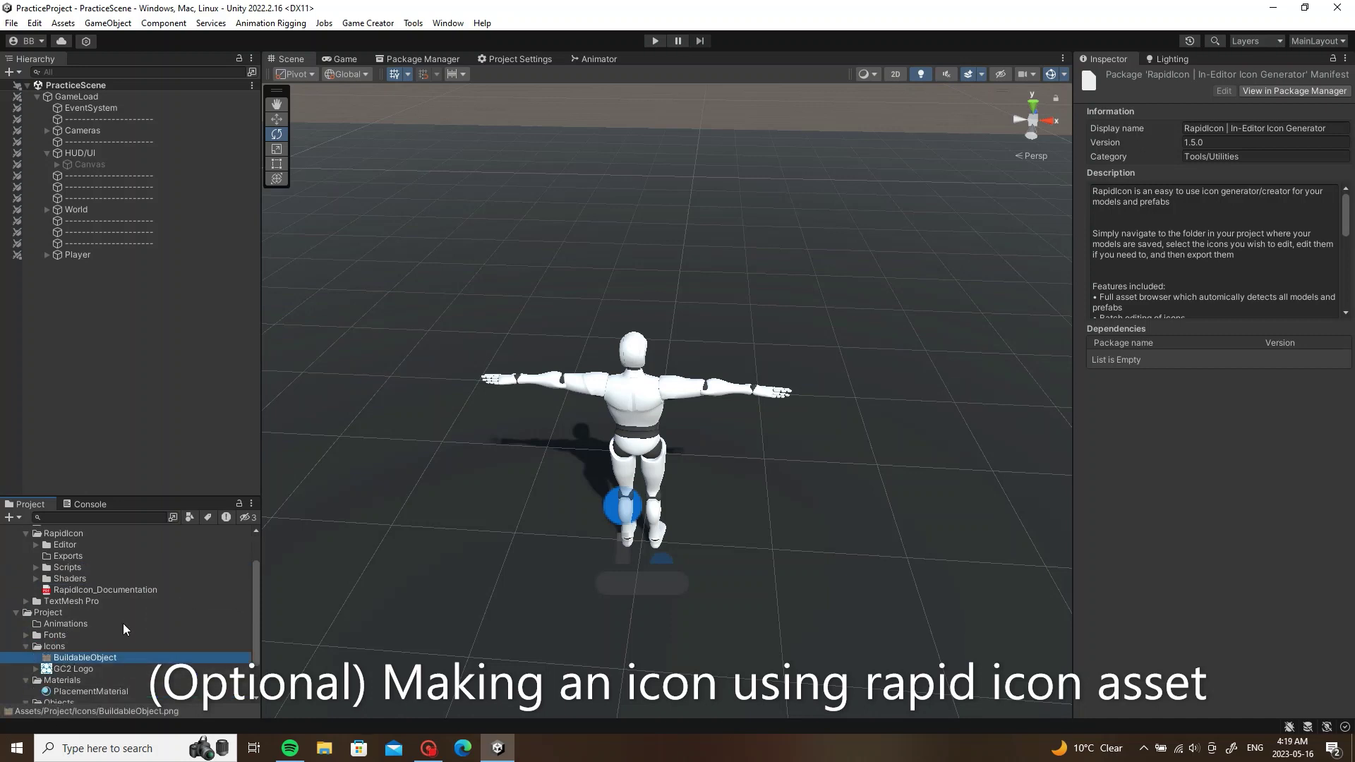
{"action": "left_click", "coordinate": [1103, 471]}
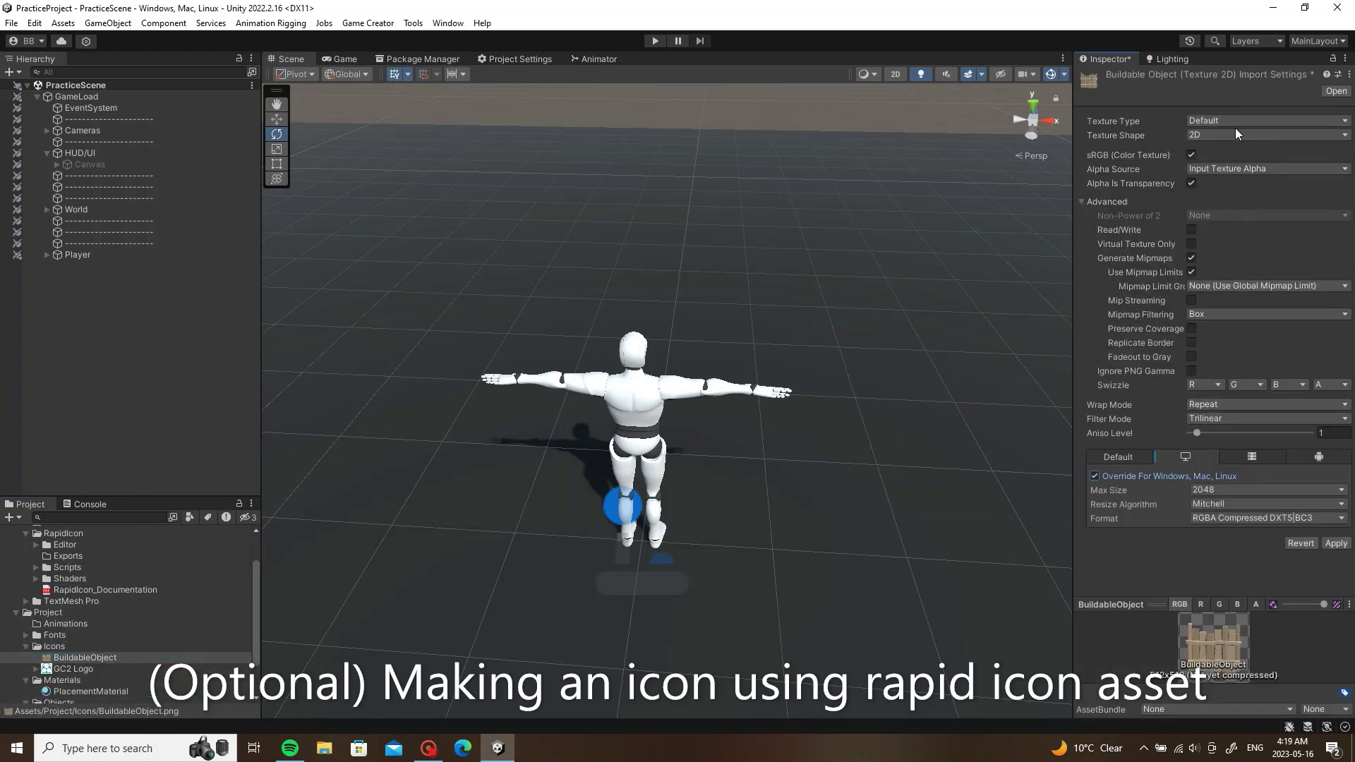
{"action": "left_click", "coordinate": [1235, 128]}
{"action": "left_click", "coordinate": [1238, 180]}
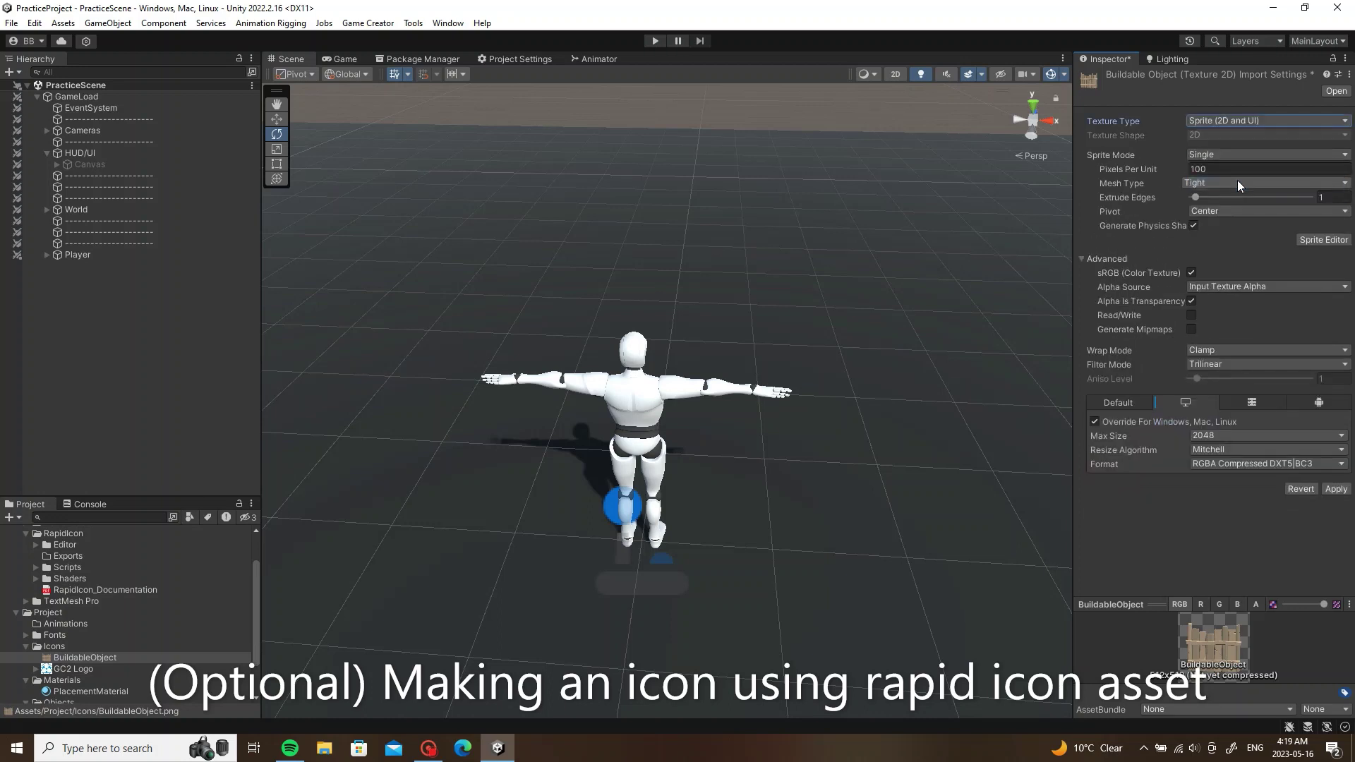
{"action": "left_click", "coordinate": [1336, 488]}
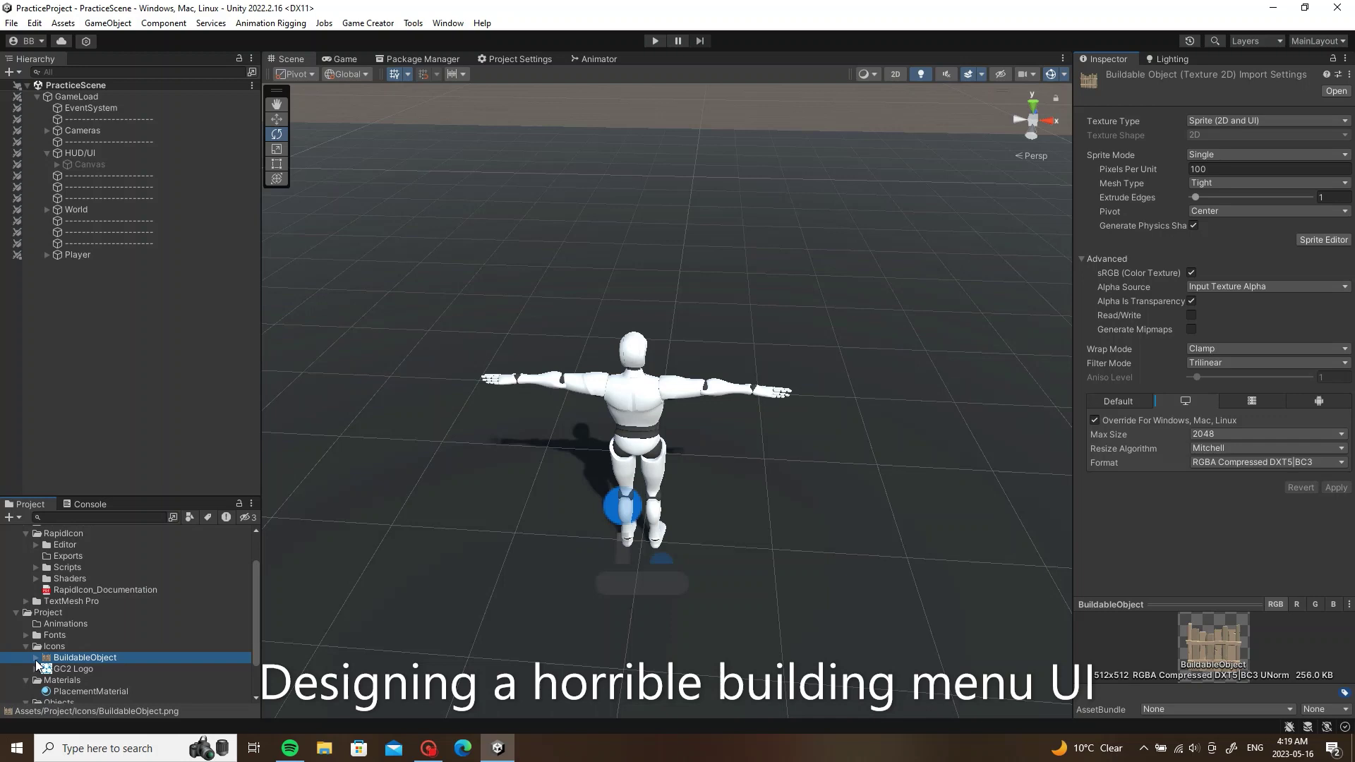
Step: Add a new Canvas as a child of the HUD/UI object
{"action": "left_click", "coordinate": [36, 658]}
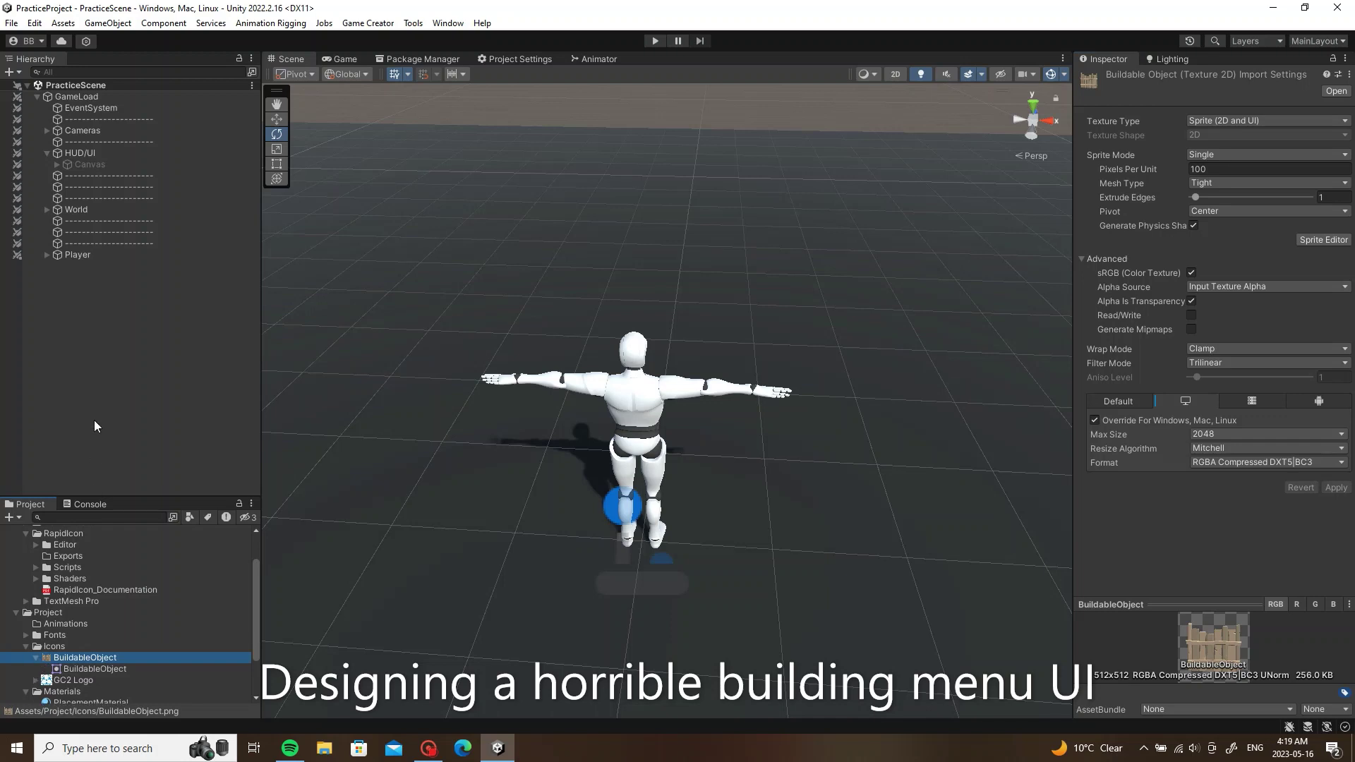
{"action": "left_click", "coordinate": [82, 154]}
{"action": "right_click", "coordinate": [83, 154]}
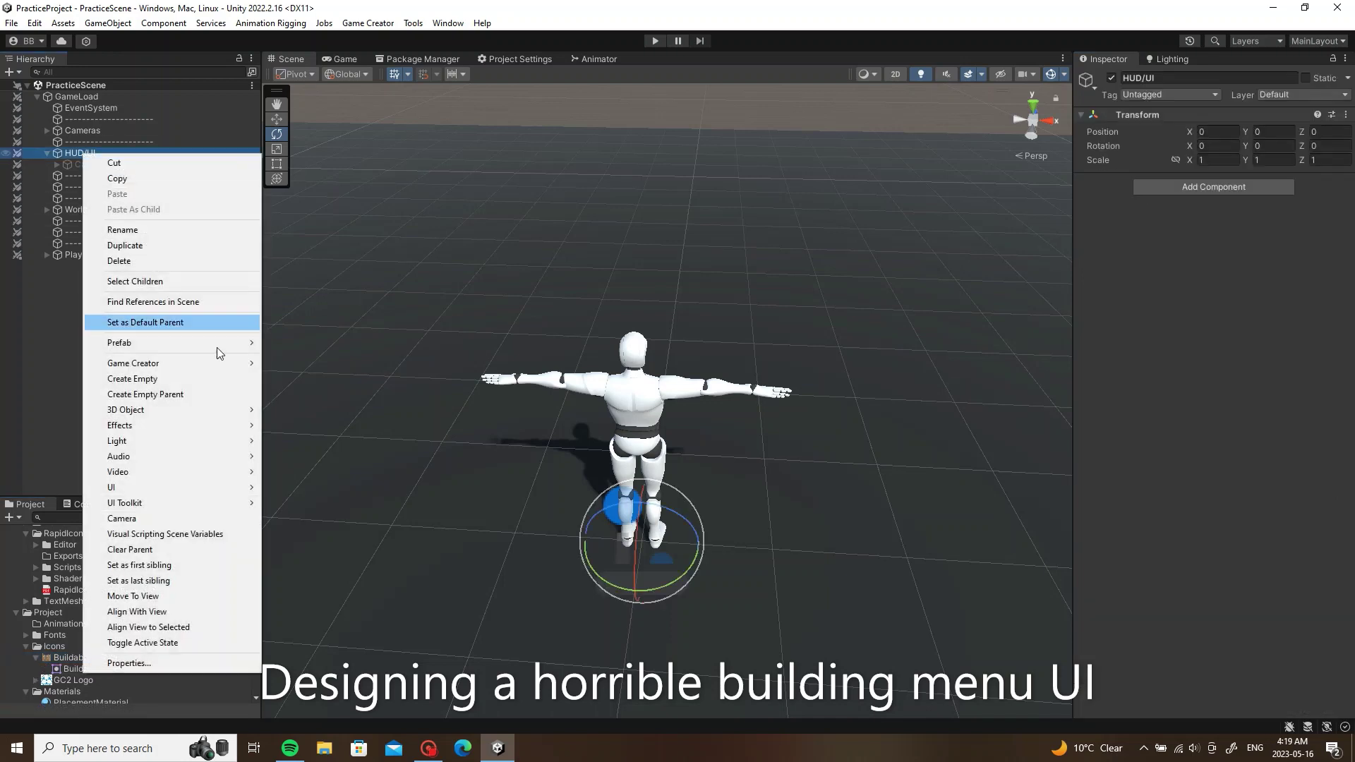
{"action": "mouse_move", "coordinate": [185, 484]}
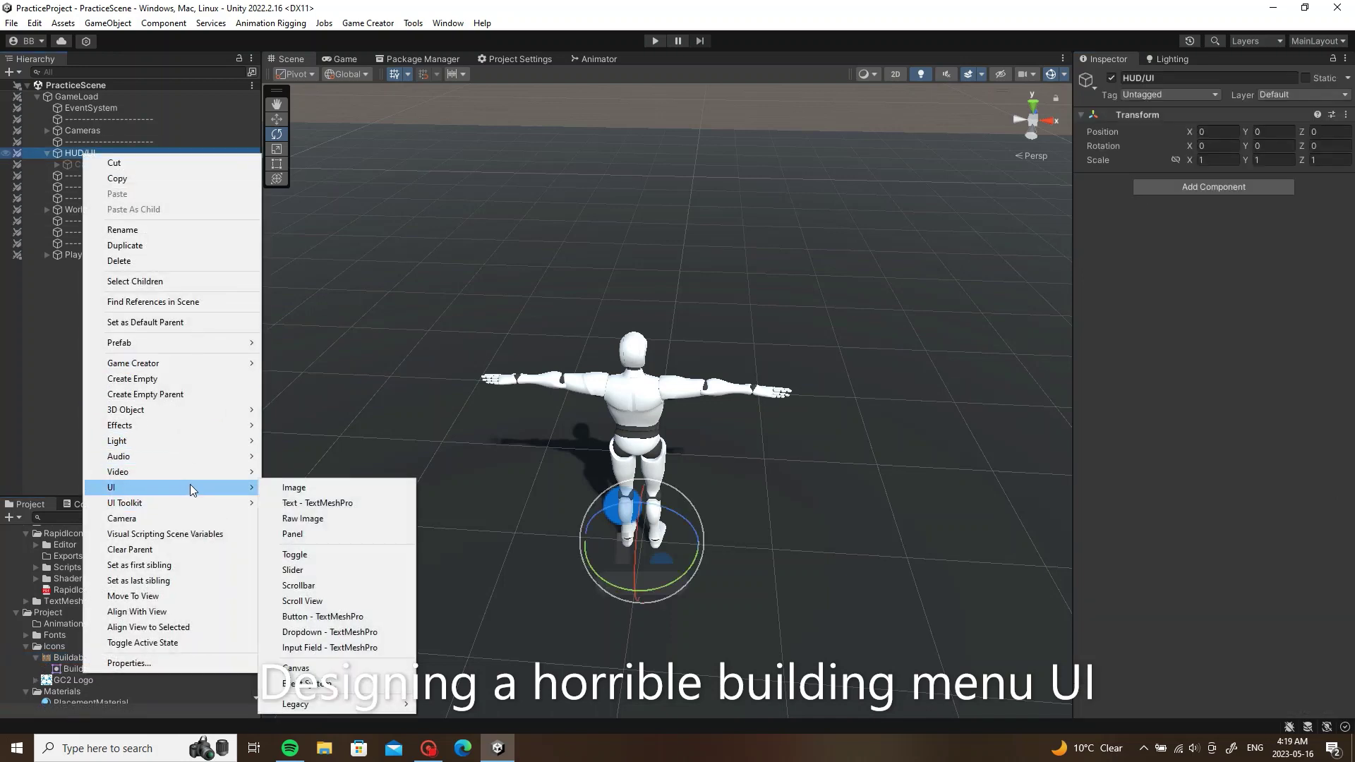
{"action": "left_click", "coordinate": [322, 668]}
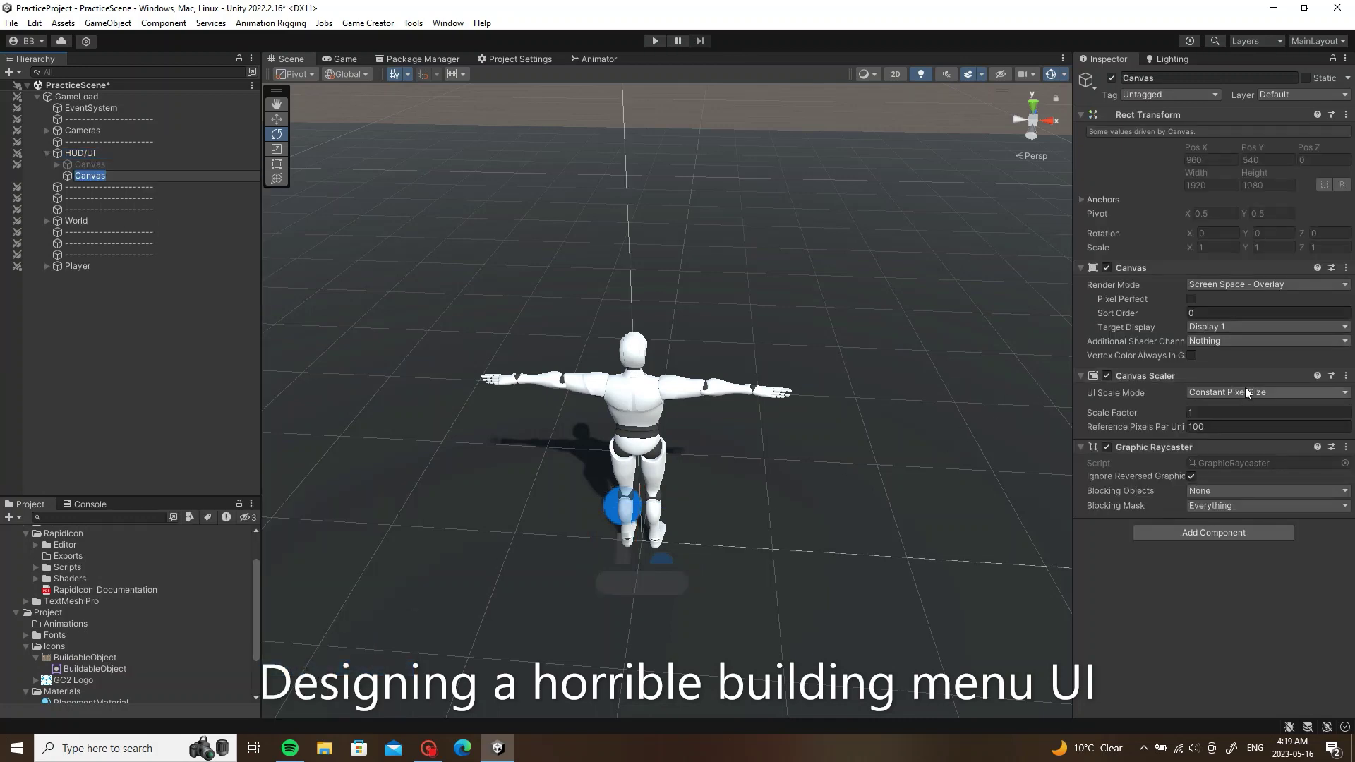
Step: Set the Canvas Scaler to Scale With Screen Size with reference resolution X 1920
{"action": "left_click", "coordinate": [1246, 393]}
{"action": "left_click", "coordinate": [1225, 416]}
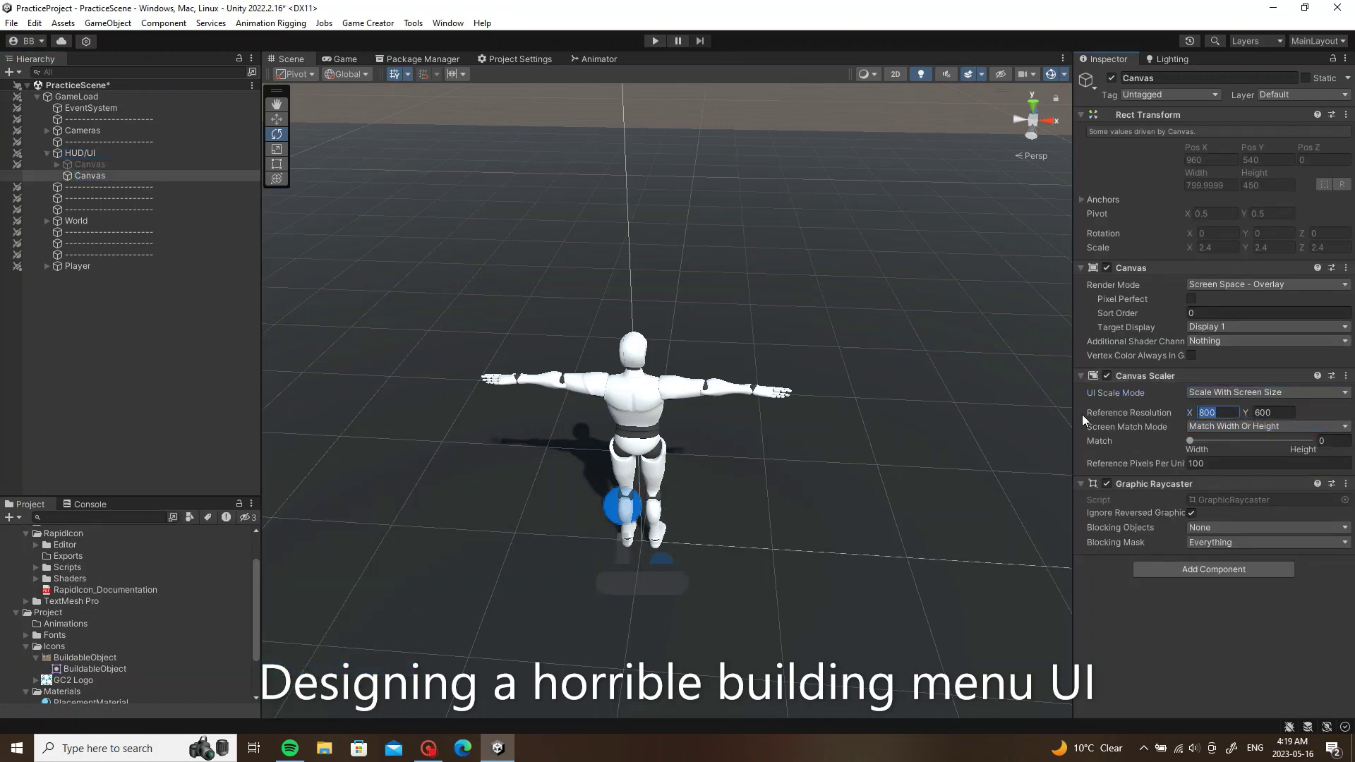
{"action": "type", "text": "1920"}
Step: Add a Panel under the Canvas and make its colour fully transparent (alpha 0)
{"action": "left_click", "coordinate": [353, 59]}
{"action": "right_click", "coordinate": [112, 176]}
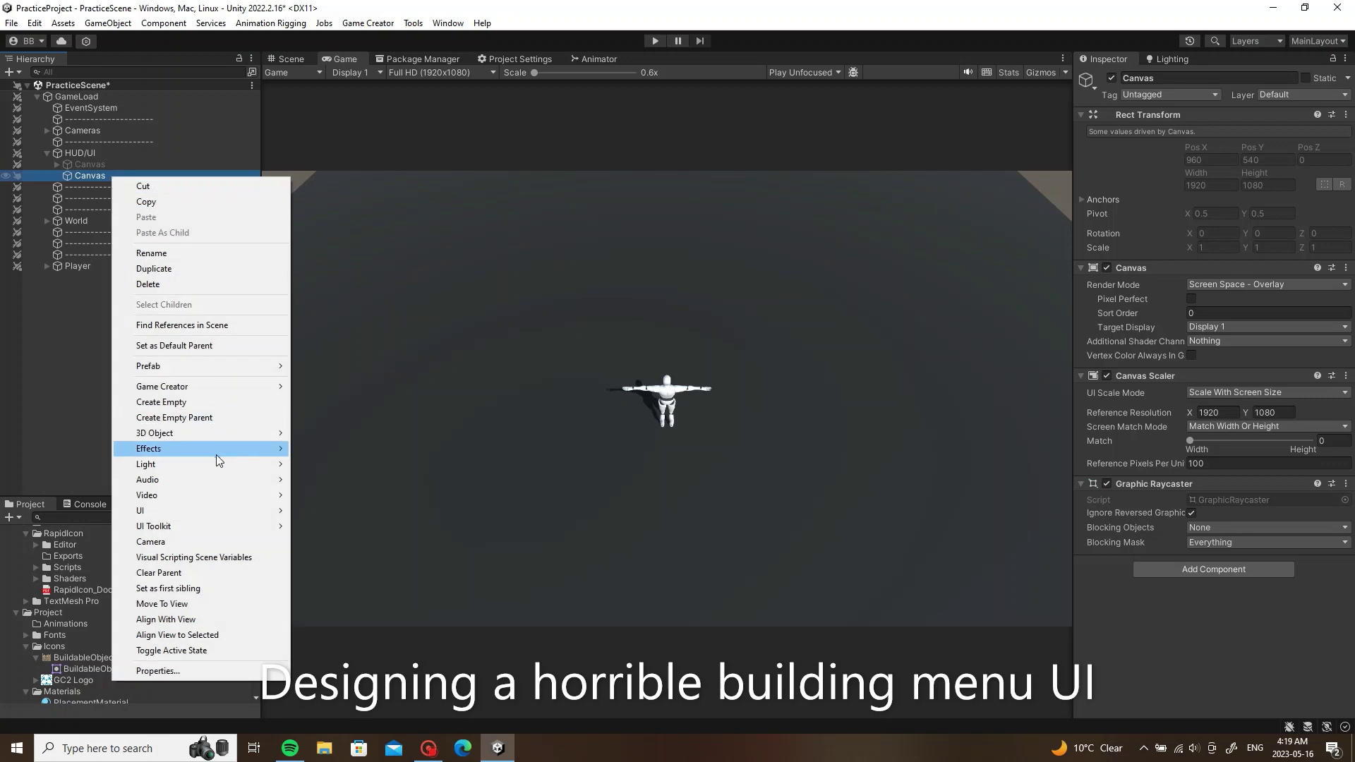
{"action": "mouse_move", "coordinate": [219, 511]}
{"action": "left_click", "coordinate": [353, 558]}
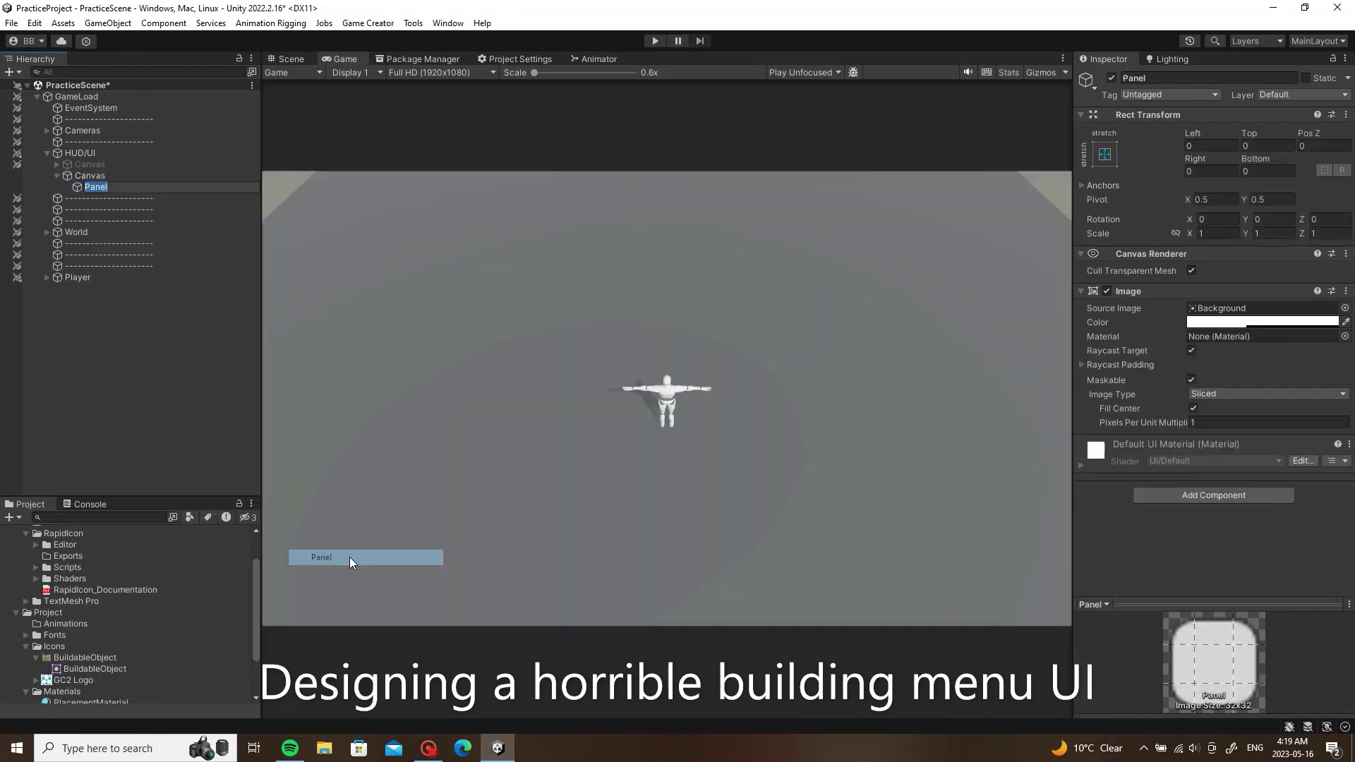
{"action": "left_click", "coordinate": [1262, 322]}
{"action": "left_click_drag", "start_coordinate": [1270, 593], "coordinate": [1142, 597]}
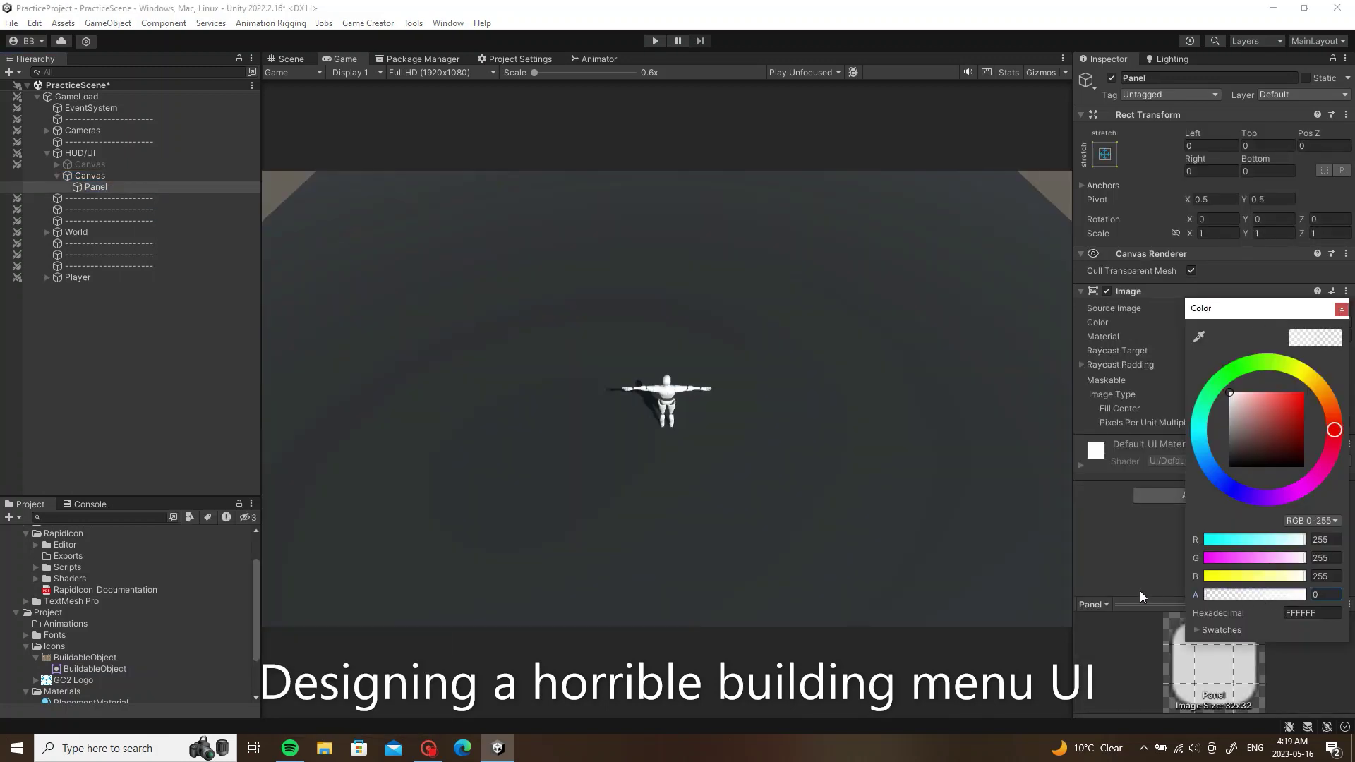
{"action": "left_click", "coordinate": [1342, 311]}
Step: Add an Image named BuildMenu under the Panel, anchored middle-right
{"action": "right_click", "coordinate": [128, 187]}
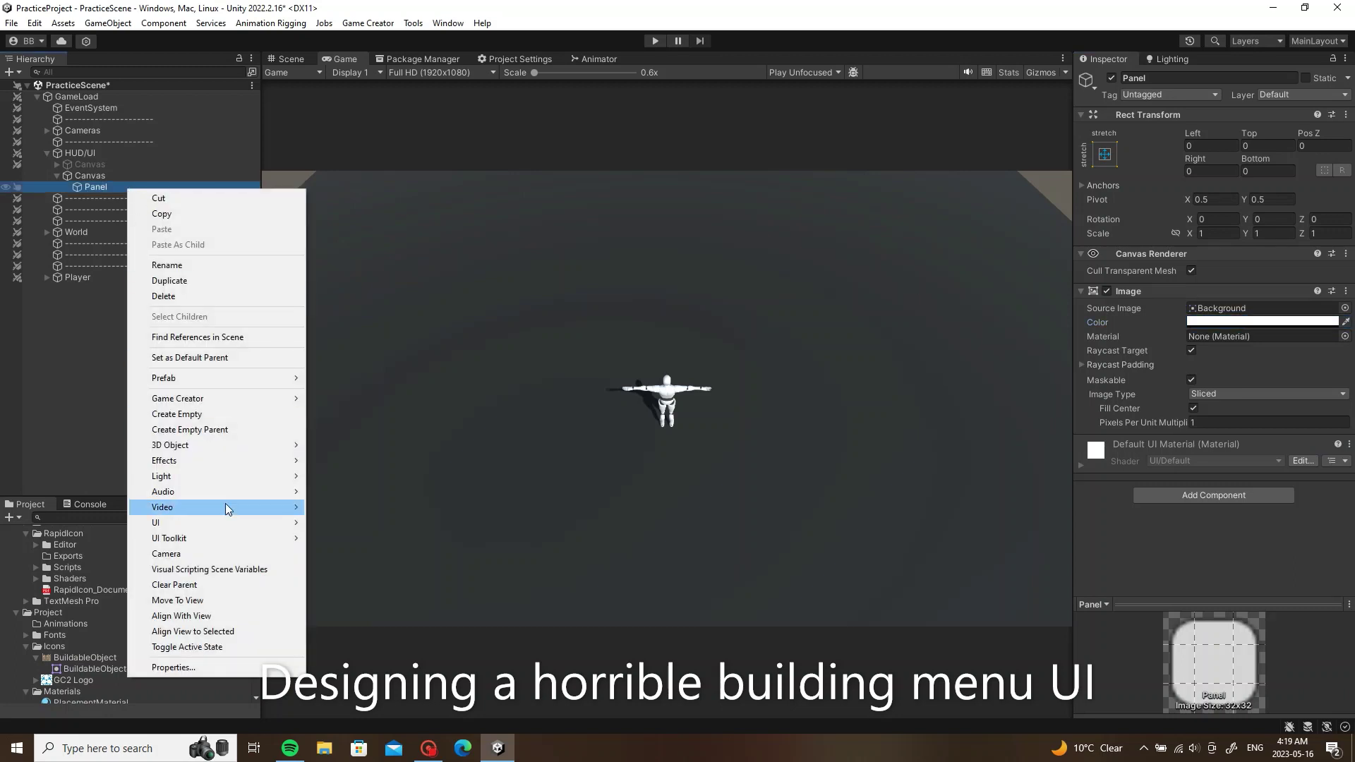
{"action": "mouse_move", "coordinate": [230, 526]}
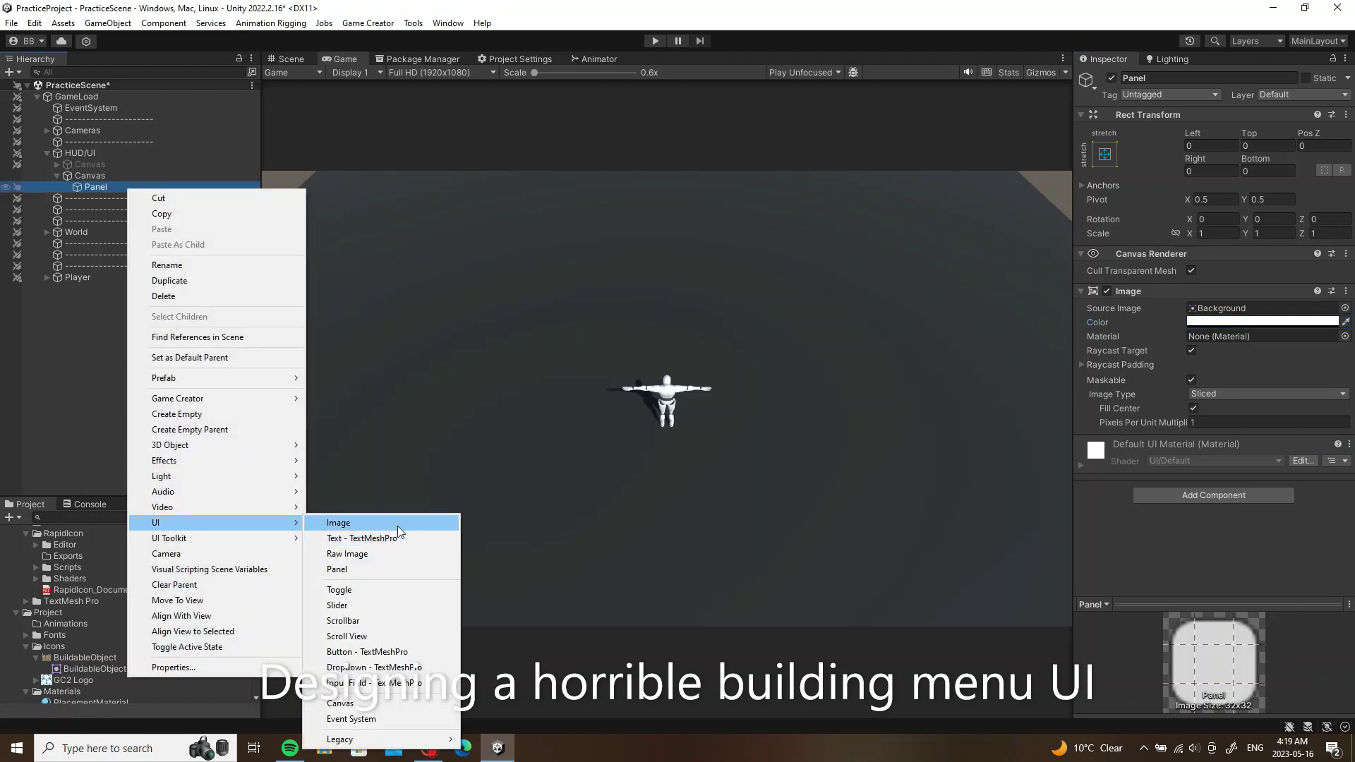
{"action": "left_click", "coordinate": [396, 527]}
{"action": "type", "text": "BuildMenu"}
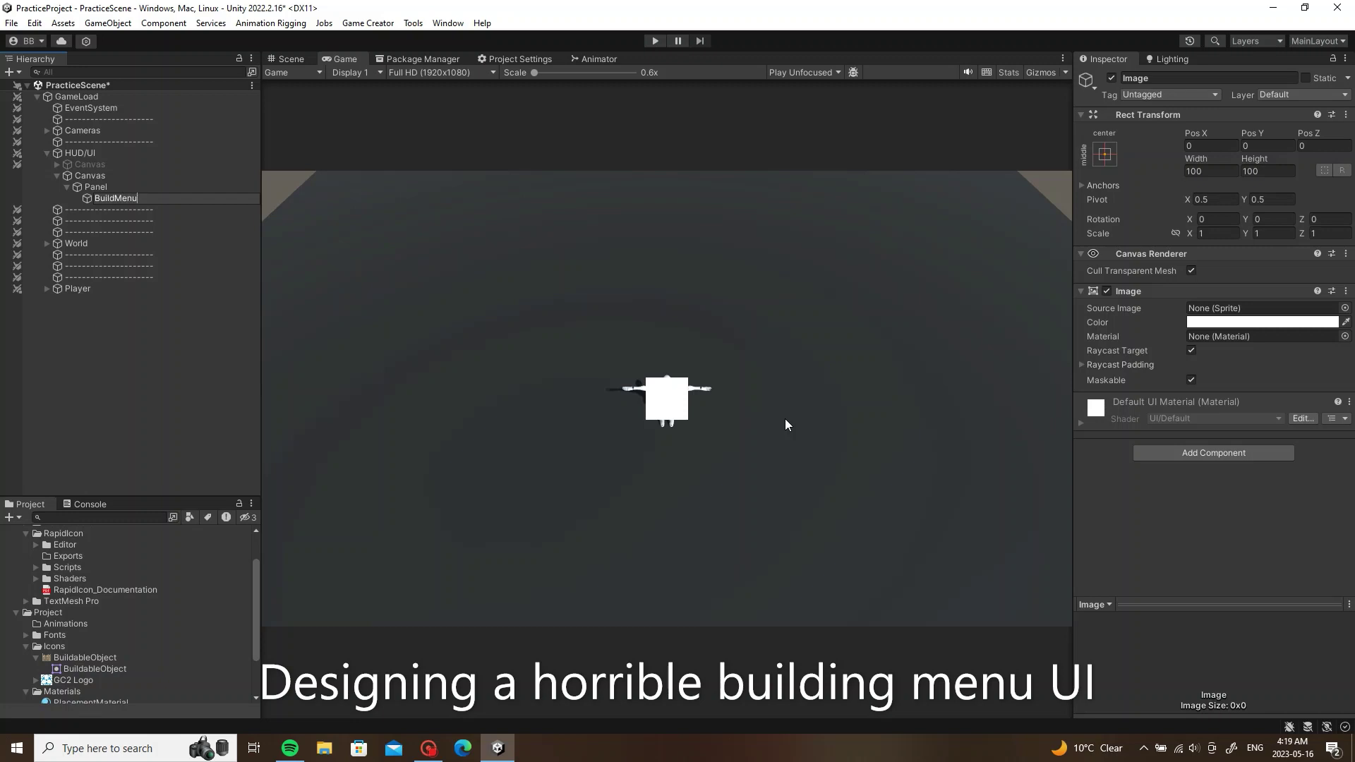
{"action": "key", "text": "Return"}
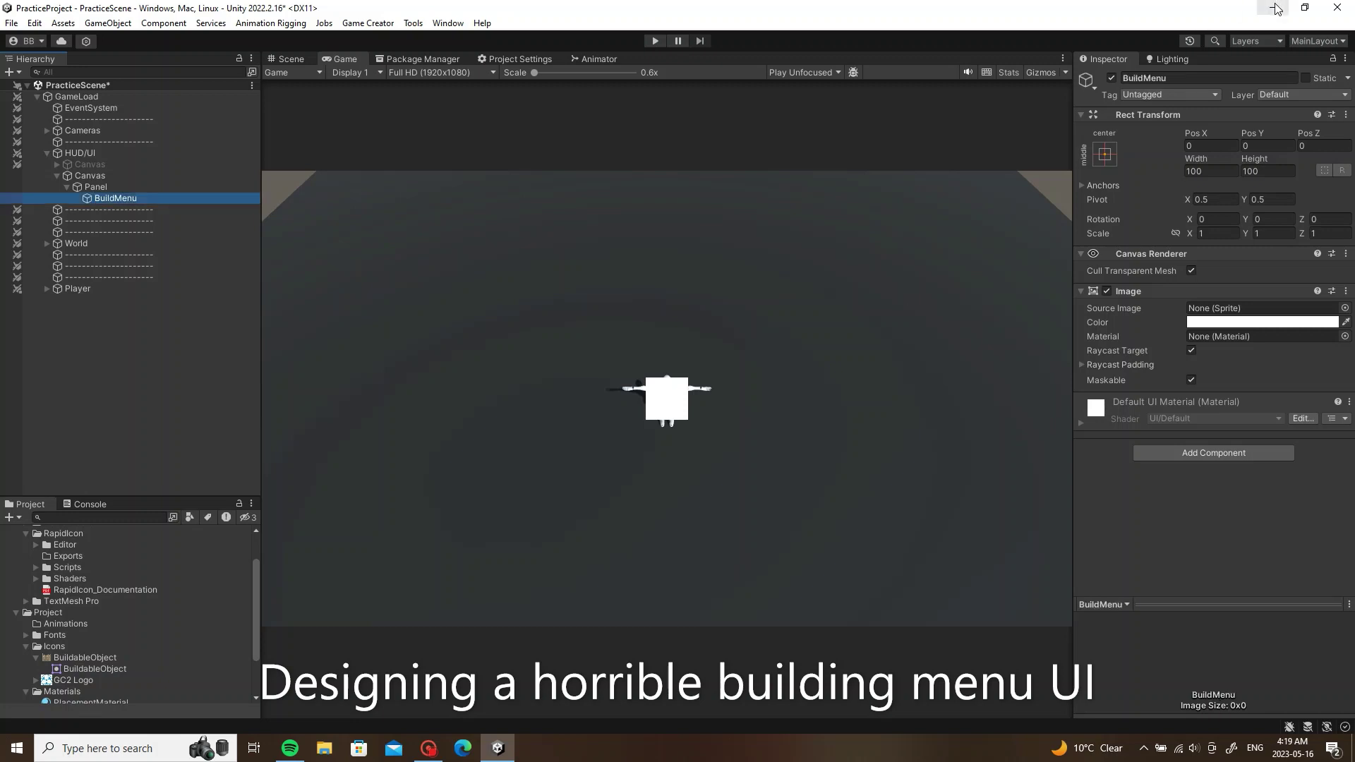
{"action": "left_click", "coordinate": [1109, 154]}
{"action": "left_click", "coordinate": [1229, 292]}
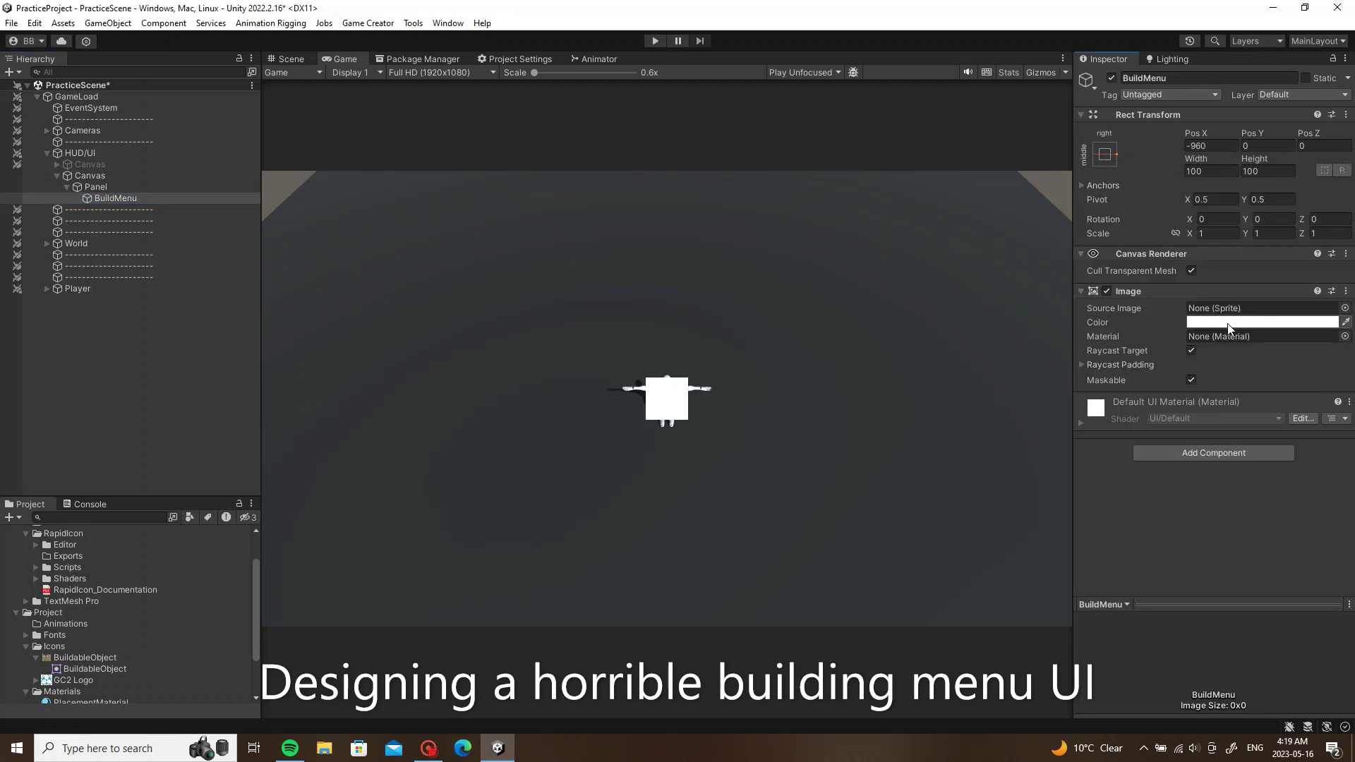
Step: Colour BuildMenu black at alpha 50 and set its Pos X to 0
{"action": "left_click", "coordinate": [1262, 321]}
{"action": "left_click", "coordinate": [1241, 450]}
{"action": "left_click_drag", "start_coordinate": [1241, 452], "coordinate": [1229, 472]}
{"action": "type", "text": "50"}
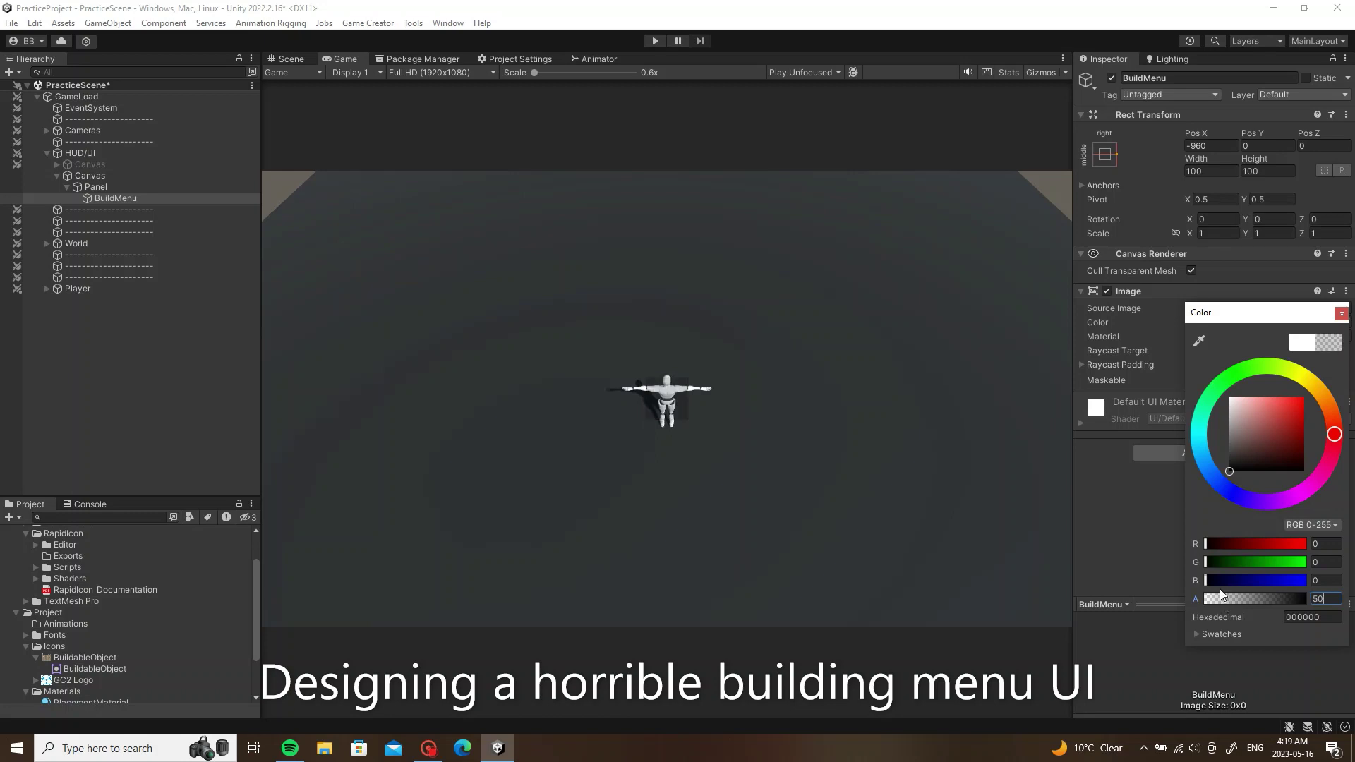
{"action": "left_click", "coordinate": [1341, 312]}
{"action": "left_click", "coordinate": [1211, 146]}
{"action": "type", "text": "0"}
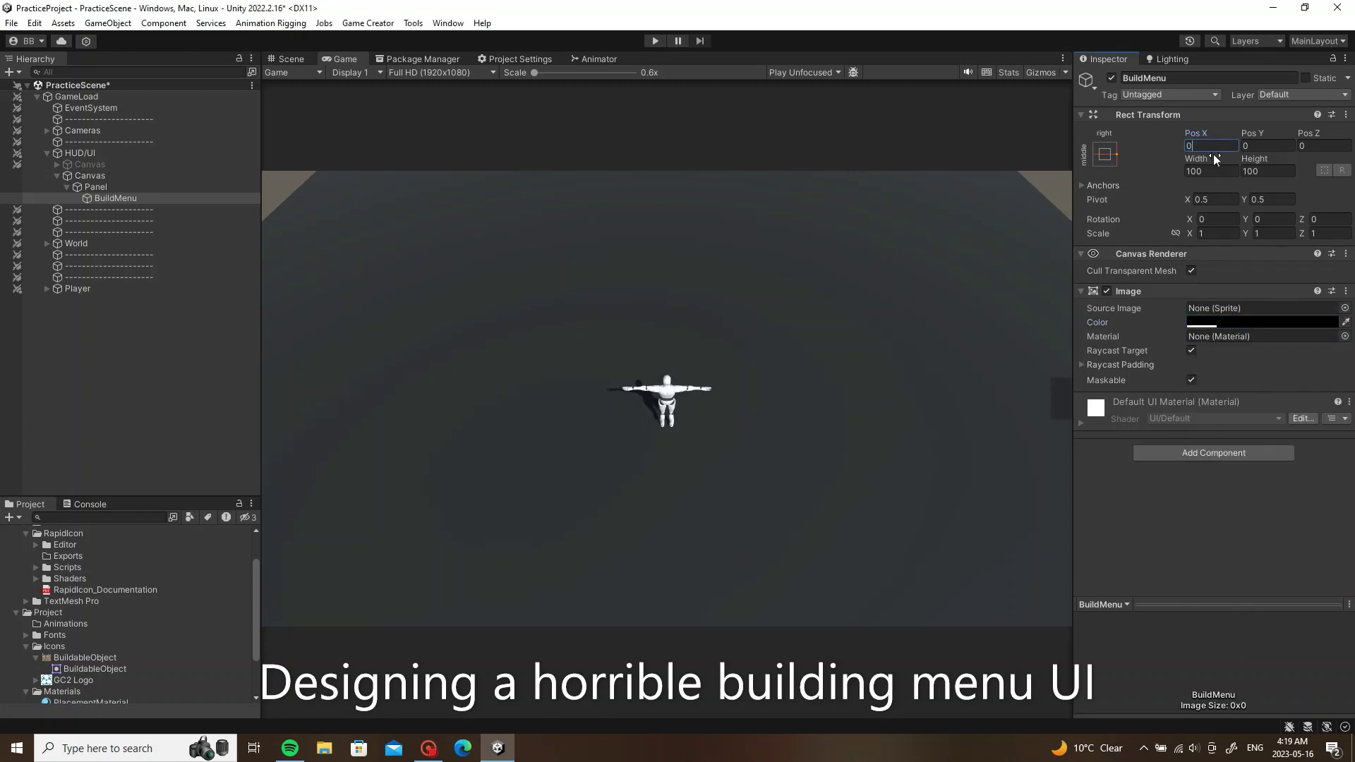
Step: Resize BuildMenu to about 309×334, its right edge flush with the canvas edge
{"action": "left_click", "coordinate": [291, 58]}
{"action": "key", "text": "f"}
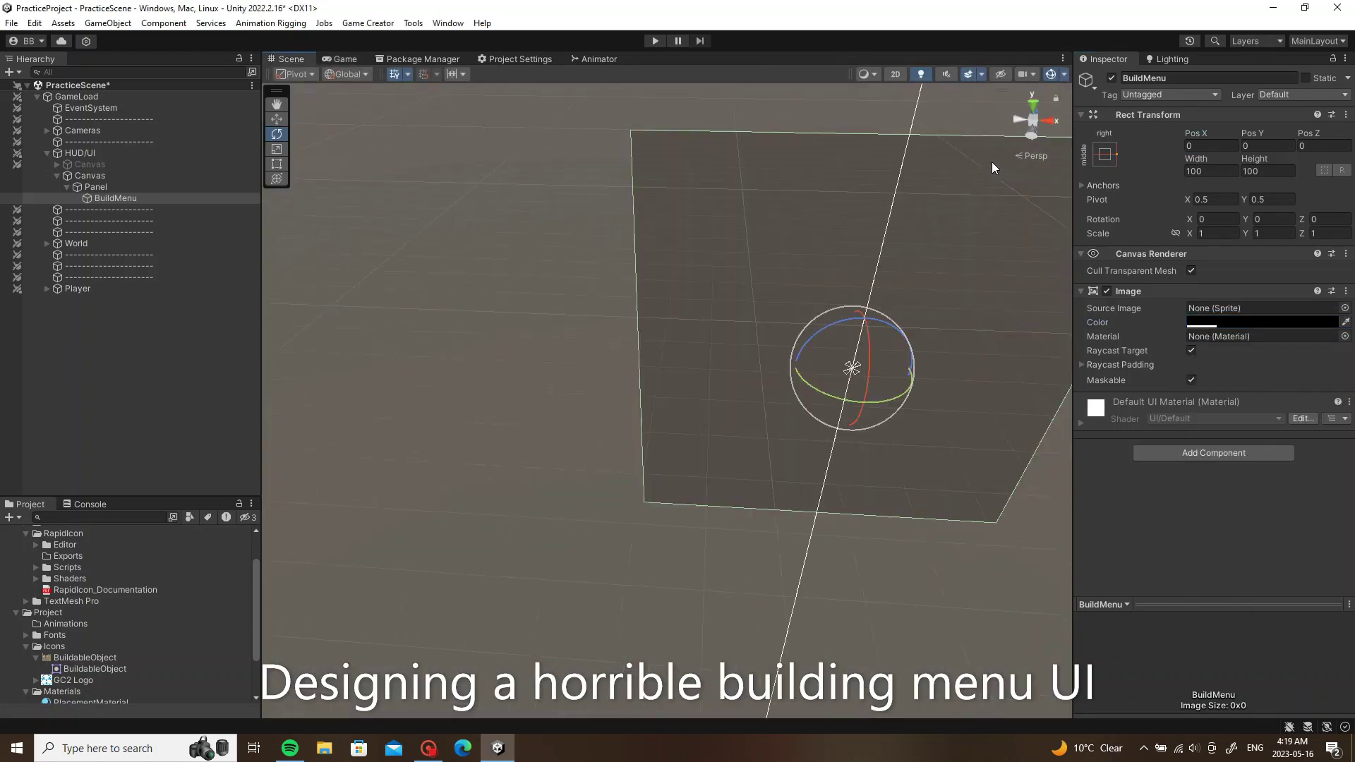
{"action": "left_click", "coordinate": [1032, 134]}
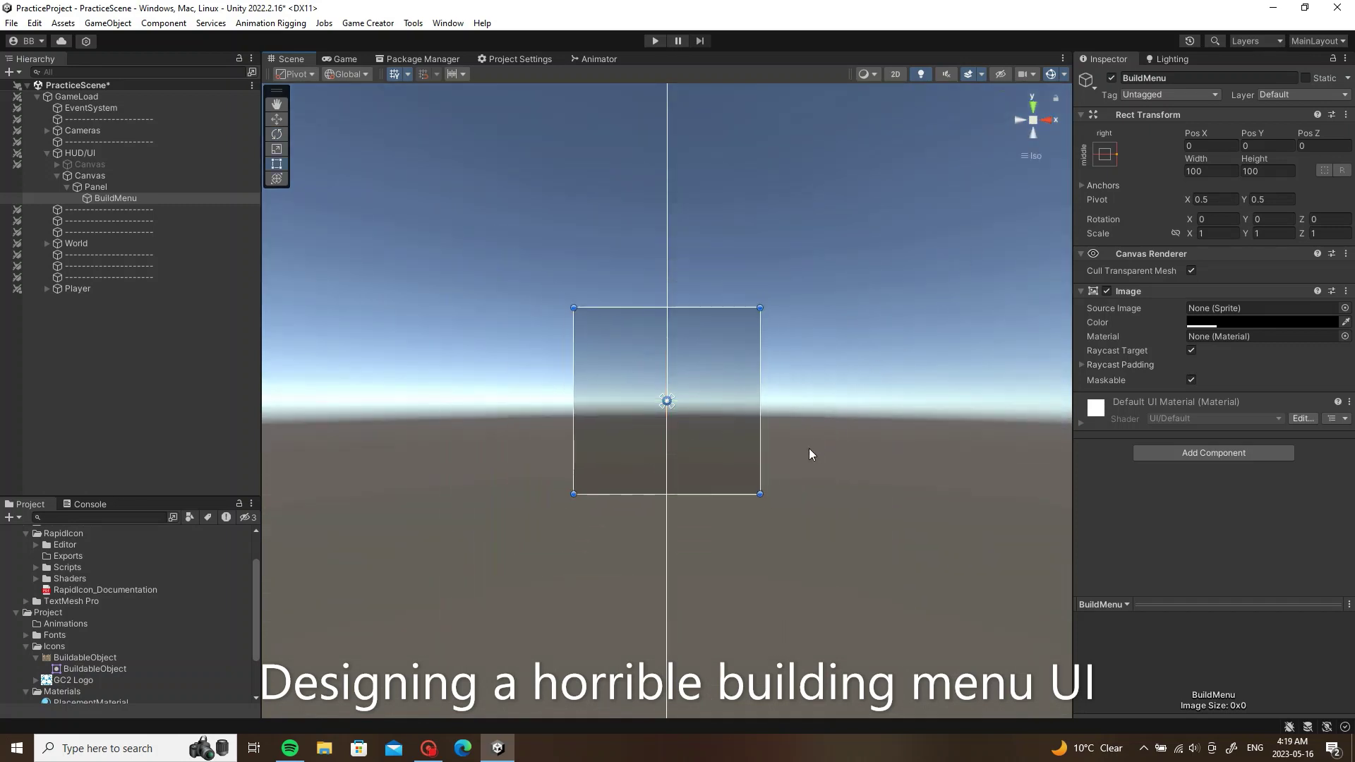
{"action": "scroll", "coordinate": [761, 459], "scroll_direction": "down", "scroll_amount": 2}
{"action": "scroll", "coordinate": [726, 455], "scroll_direction": "down", "scroll_amount": 2}
{"action": "scroll", "coordinate": [689, 435], "scroll_direction": "down", "scroll_amount": 2}
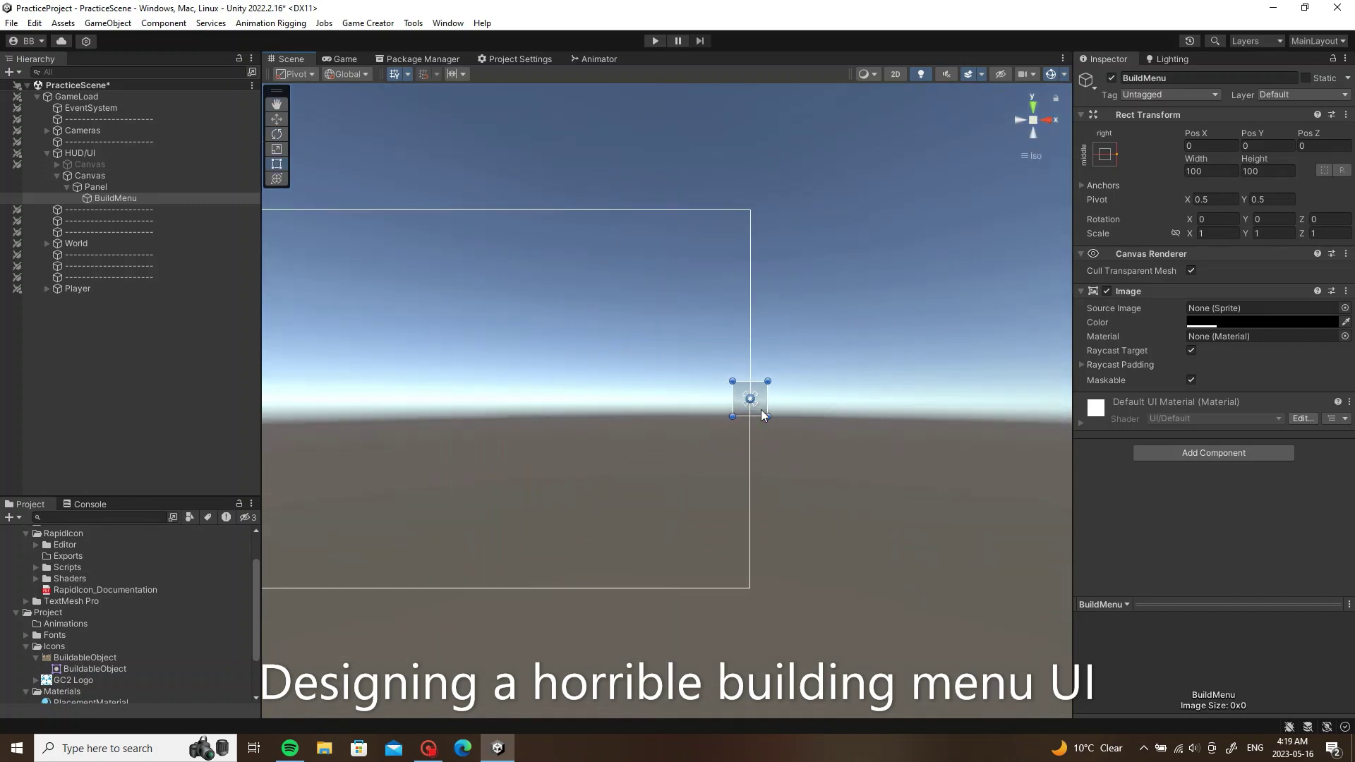
{"action": "mouse_move", "coordinate": [756, 415]}
{"action": "left_mouse_down"}
{"action": "mouse_move", "coordinate": [641, 402]}
{"action": "mouse_move", "coordinate": [687, 296]}
{"action": "left_mouse_up"}
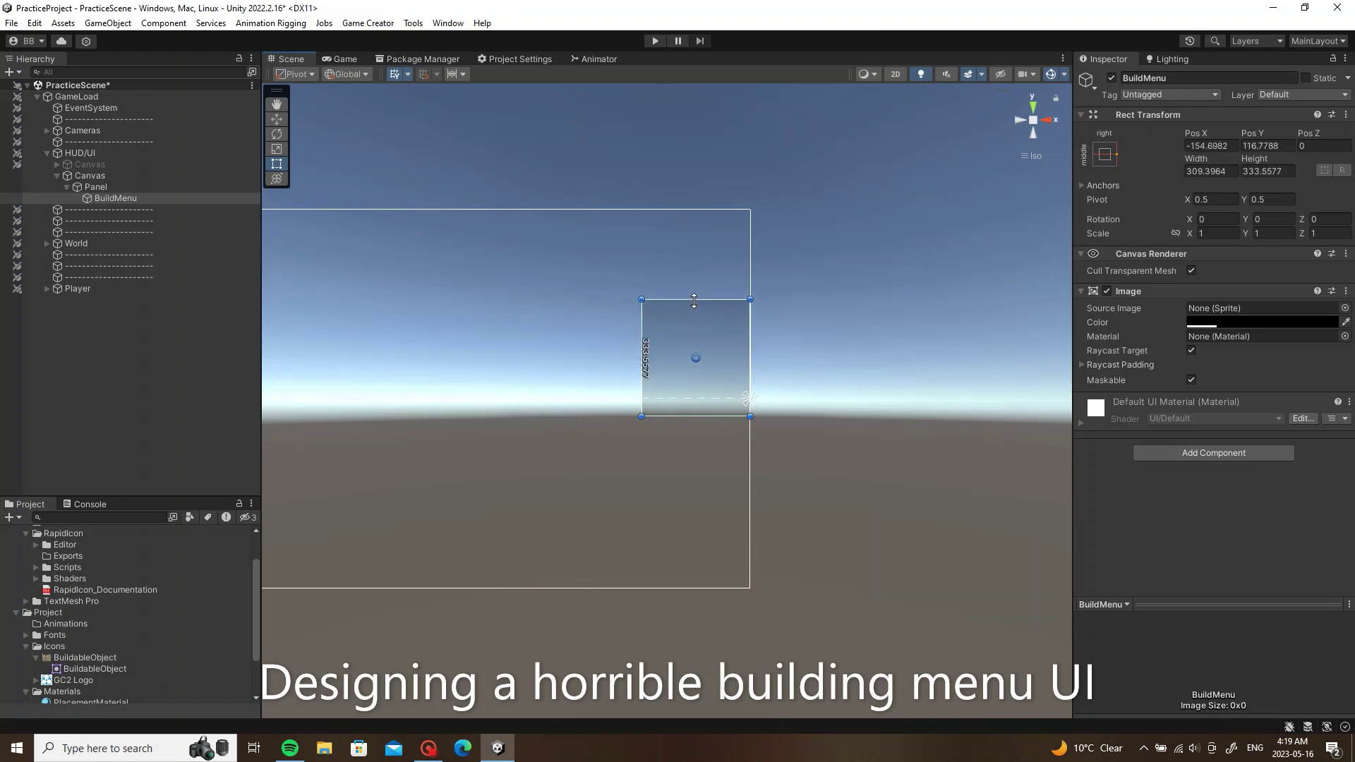
{"action": "left_click_drag", "start_coordinate": [719, 343], "coordinate": [719, 383]}
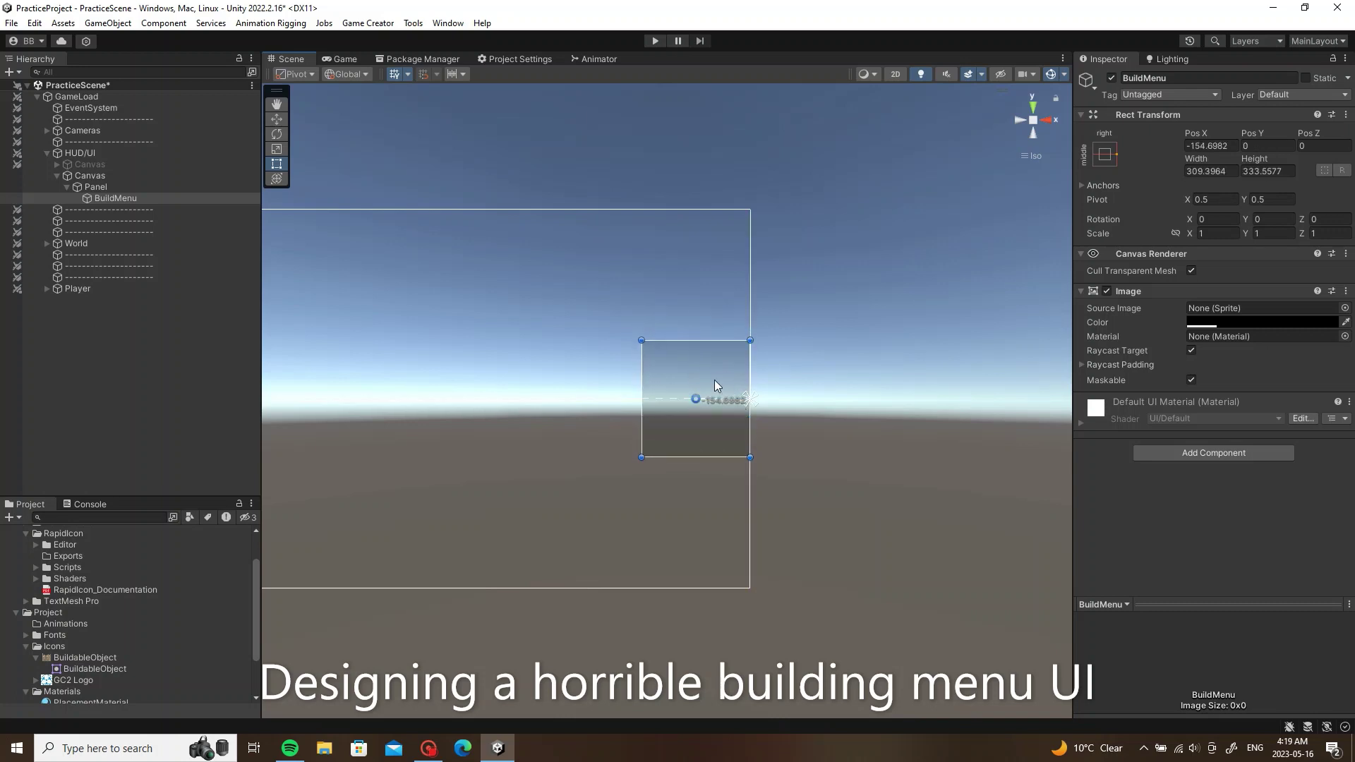
Step: Add a new Image inside BuildMenu and move it up in the menu
{"action": "scroll", "coordinate": [708, 386], "scroll_direction": "up", "scroll_amount": 3}
{"action": "right_click", "coordinate": [139, 197]}
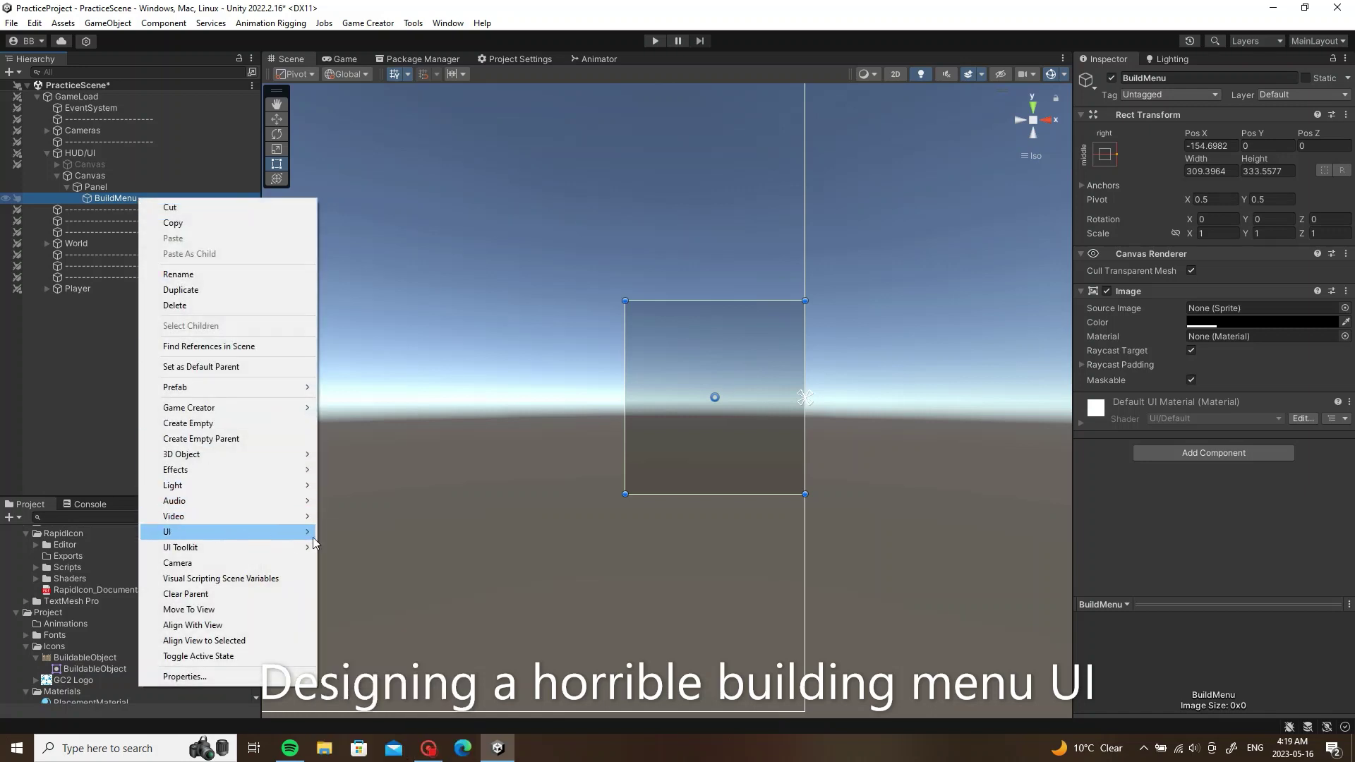
{"action": "left_click", "coordinate": [346, 533]}
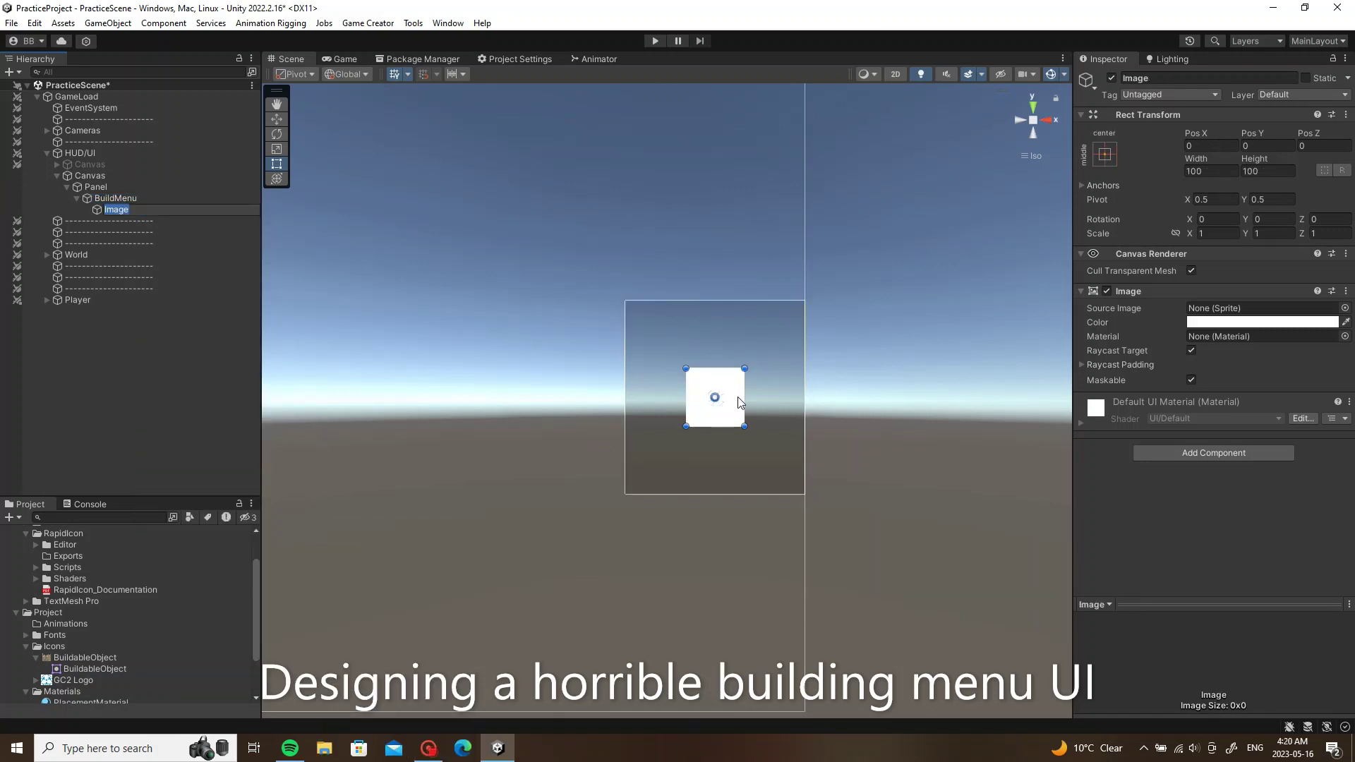
{"action": "mouse_move", "coordinate": [737, 396]}
{"action": "left_mouse_down"}
{"action": "mouse_move", "coordinate": [740, 342]}
{"action": "mouse_move", "coordinate": [783, 409]}
{"action": "mouse_move", "coordinate": [747, 393]}
{"action": "left_mouse_up"}
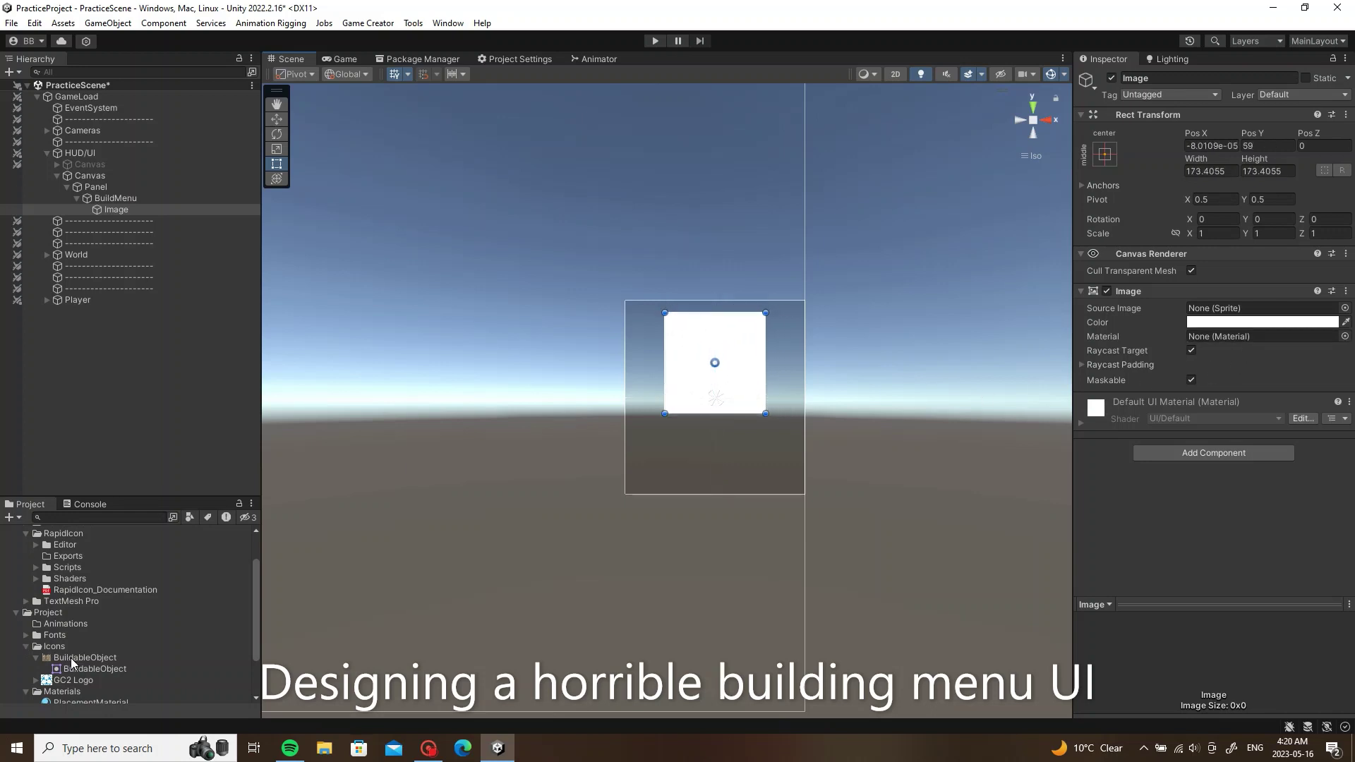
Step: Leave the image without a sprite and lower its alpha to translucent white
{"action": "left_click_drag", "start_coordinate": [73, 668], "coordinate": [1226, 316]}
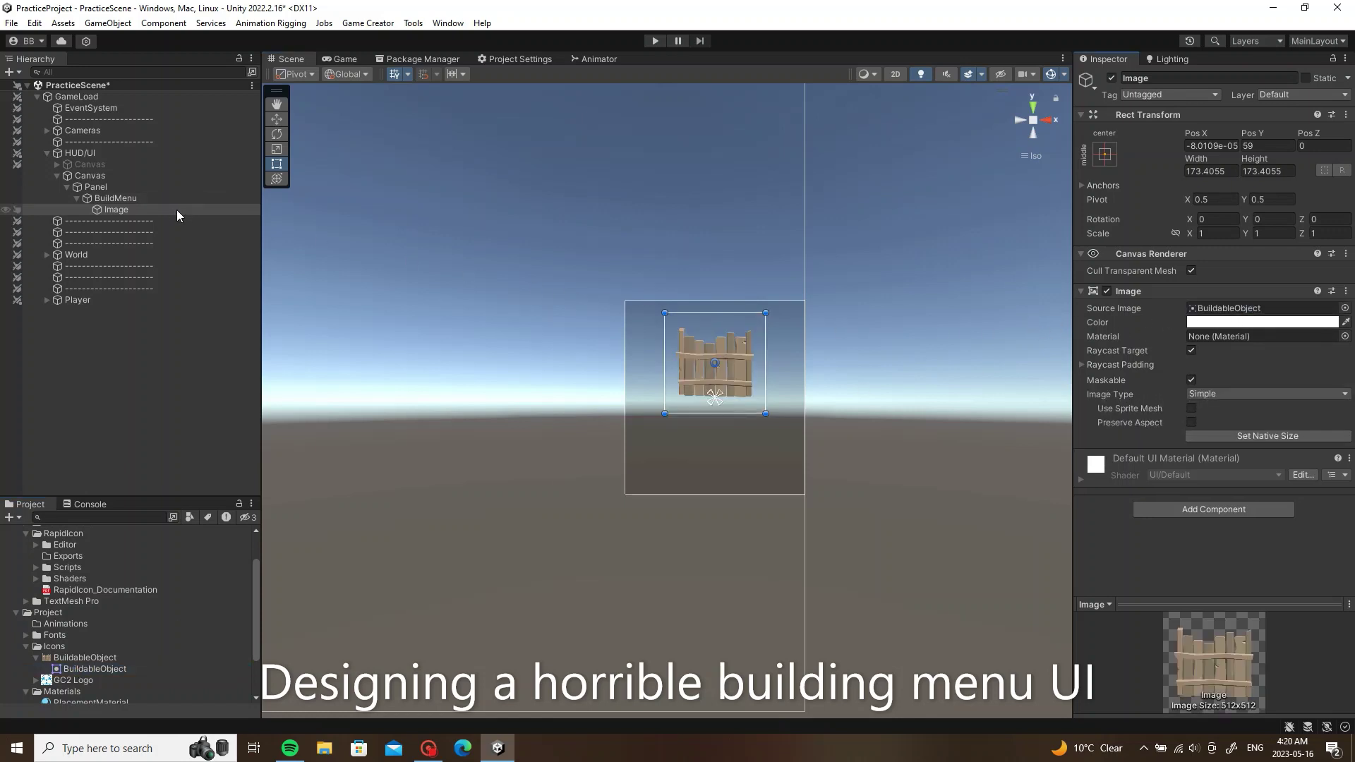
{"action": "left_click", "coordinate": [1345, 308]}
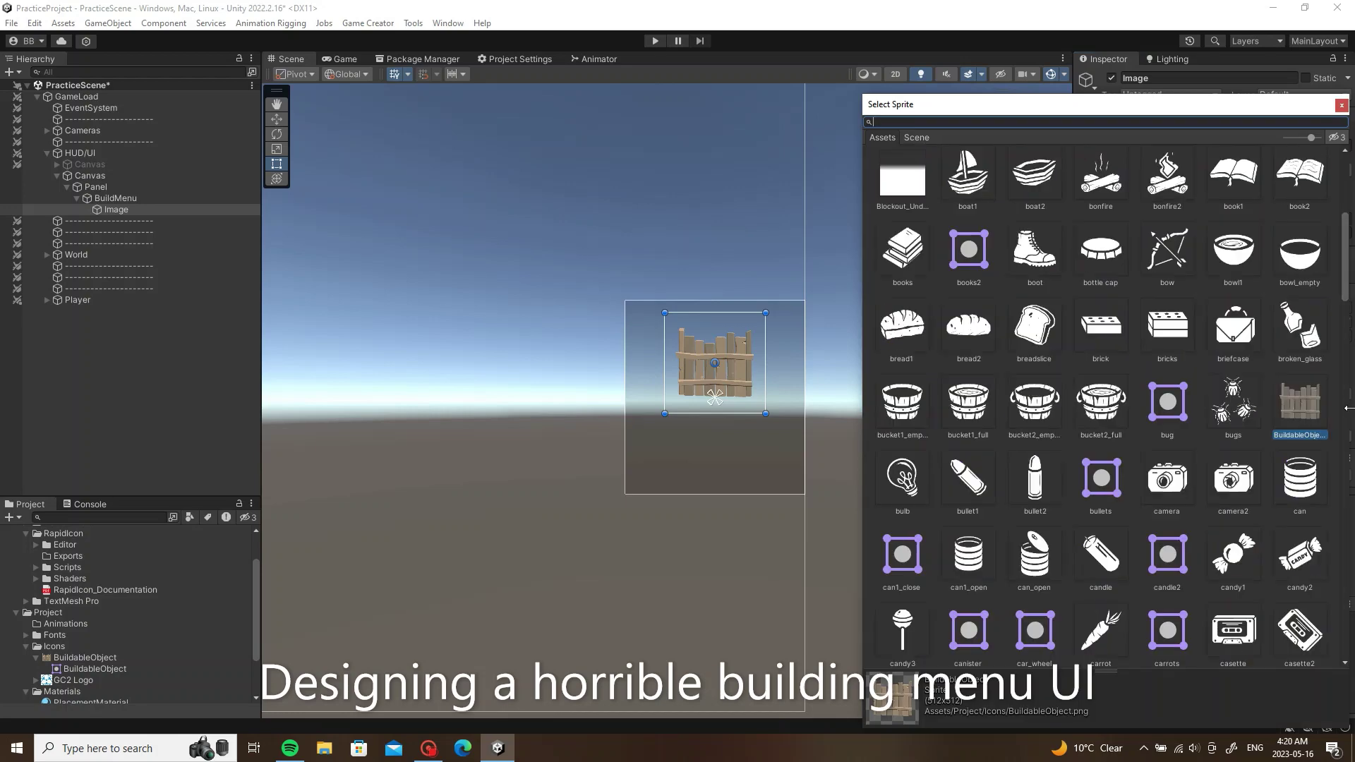
{"action": "scroll", "coordinate": [1101, 388], "scroll_direction": "up", "scroll_amount": 5}
{"action": "left_click", "coordinate": [886, 201]}
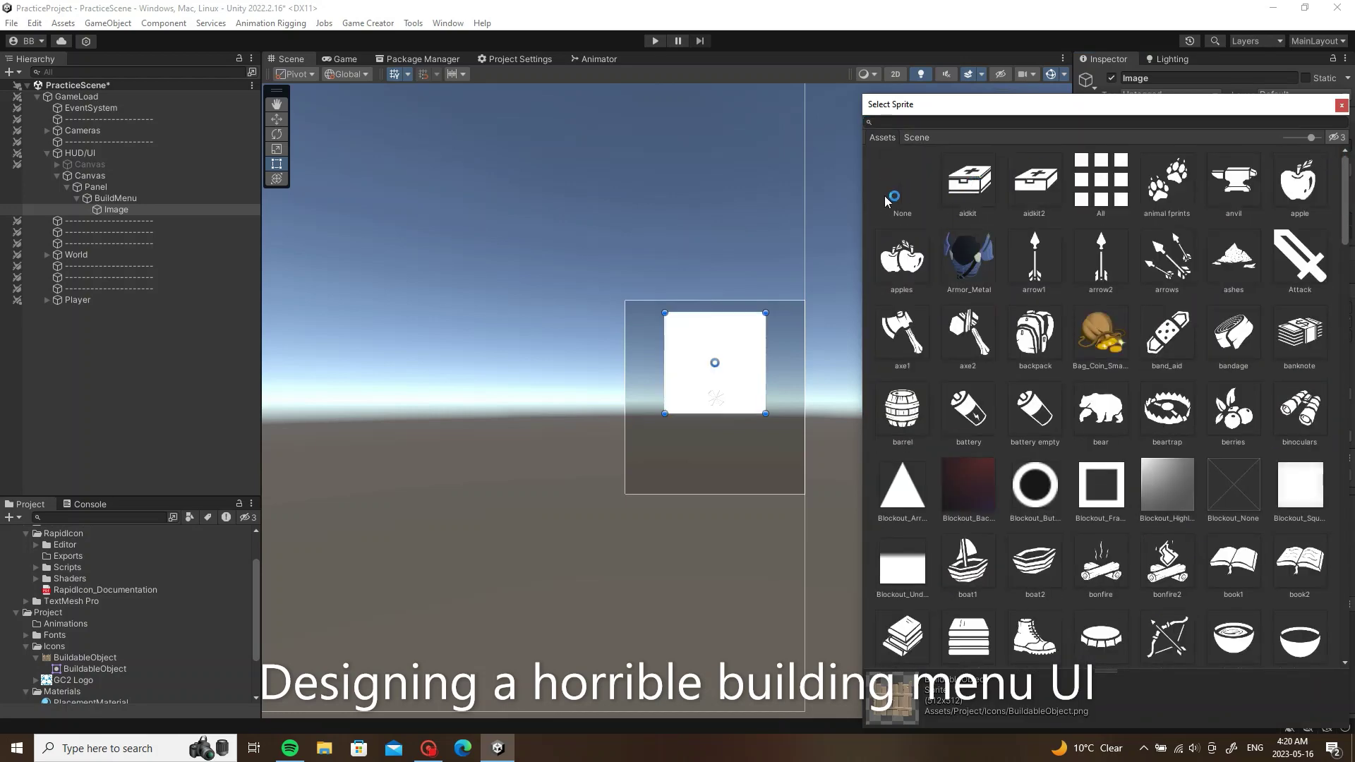
{"action": "left_click", "coordinate": [887, 201]}
{"action": "left_click", "coordinate": [1255, 323]}
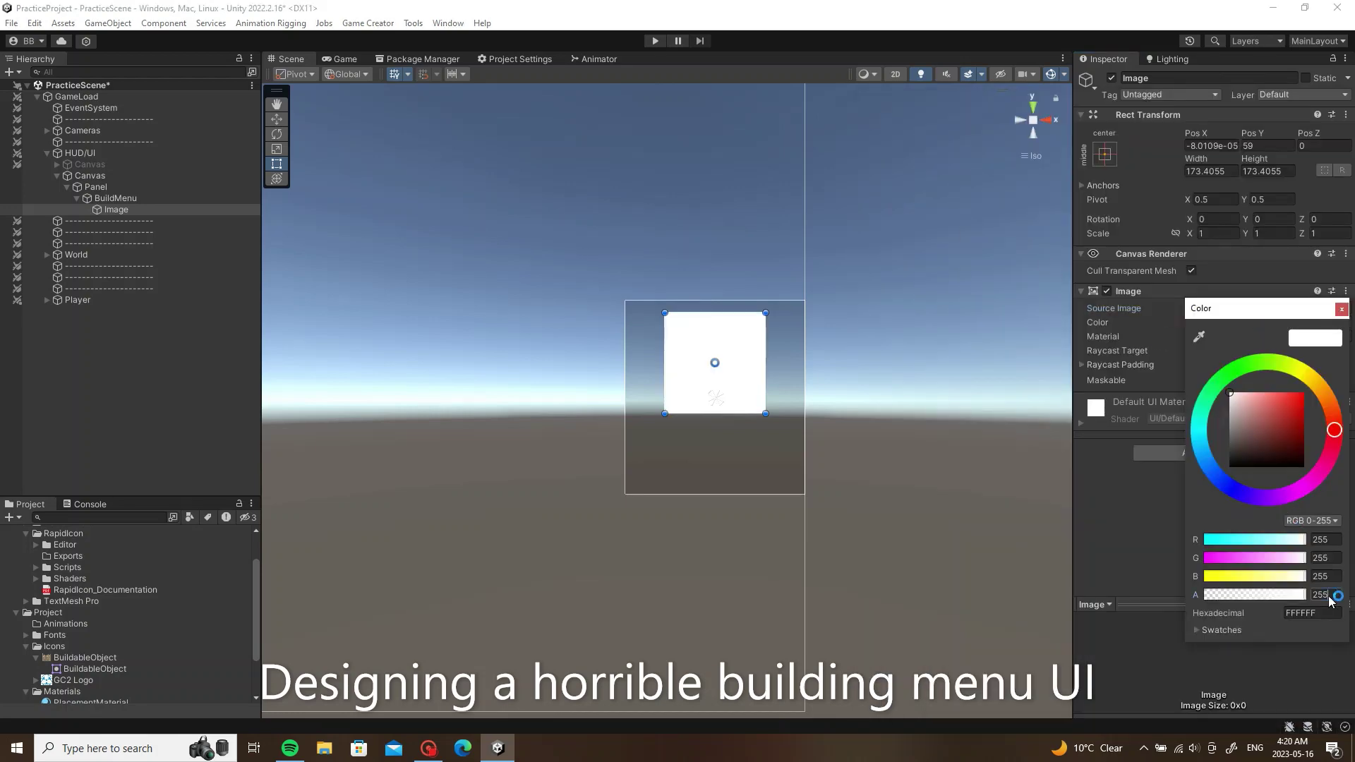
{"action": "left_click_drag", "start_coordinate": [1263, 601], "coordinate": [1244, 597]}
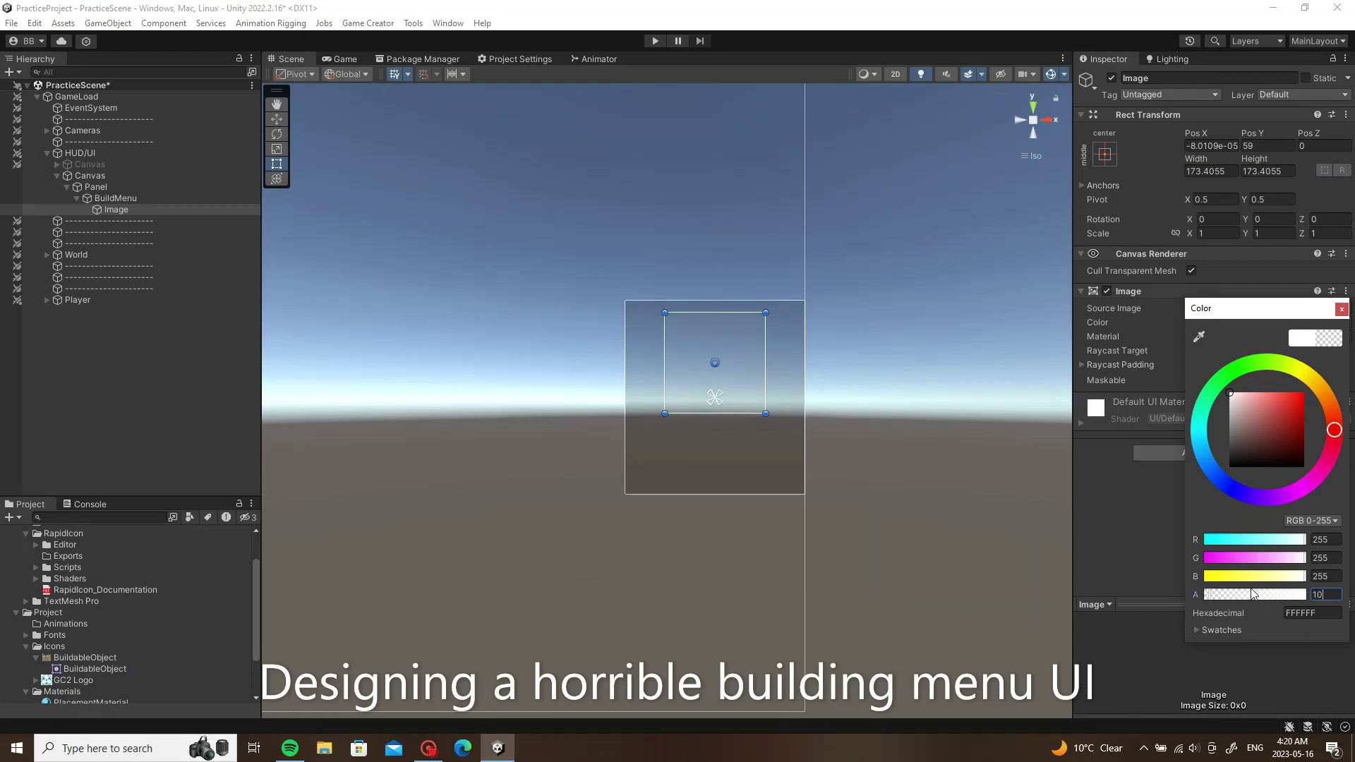
{"action": "left_click", "coordinate": [130, 213]}
Step: Nest a duplicate, Image (1), inside it at full opacity showing the BuildableObject fence sprite
{"action": "key", "text": "ctrl+d"}
{"action": "left_click_drag", "start_coordinate": [128, 223], "coordinate": [119, 209]}
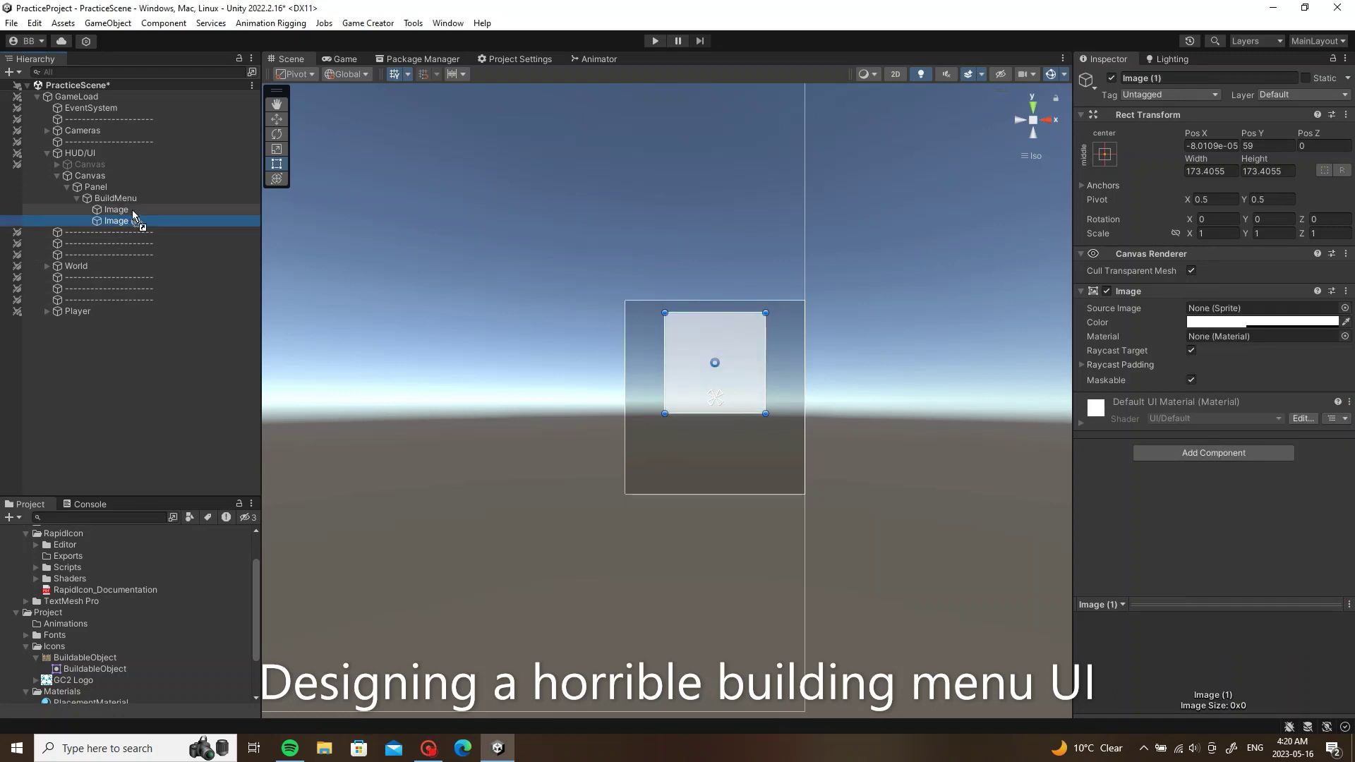
{"action": "left_click", "coordinate": [1278, 323]}
{"action": "left_click_drag", "start_coordinate": [1275, 597], "coordinate": [1349, 596]}
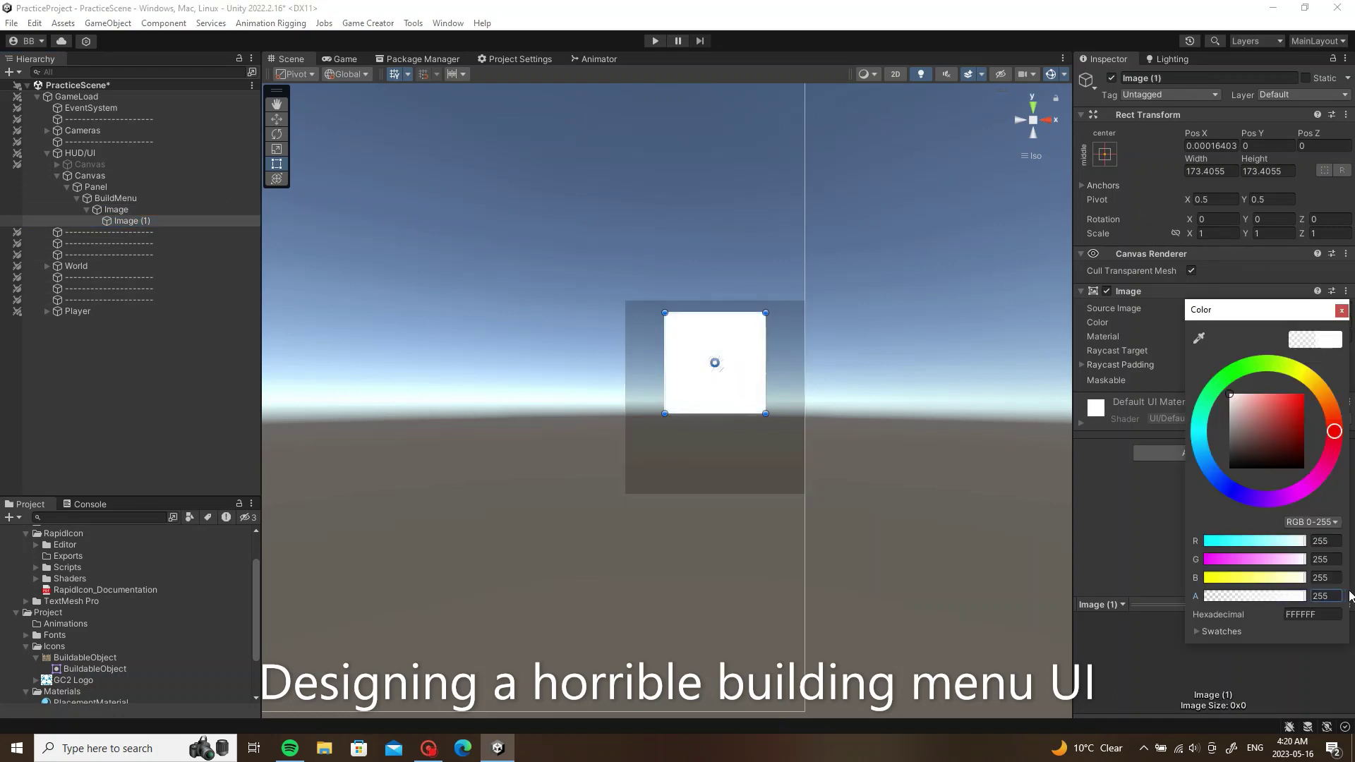
{"action": "left_click_drag", "start_coordinate": [91, 669], "coordinate": [1263, 309]}
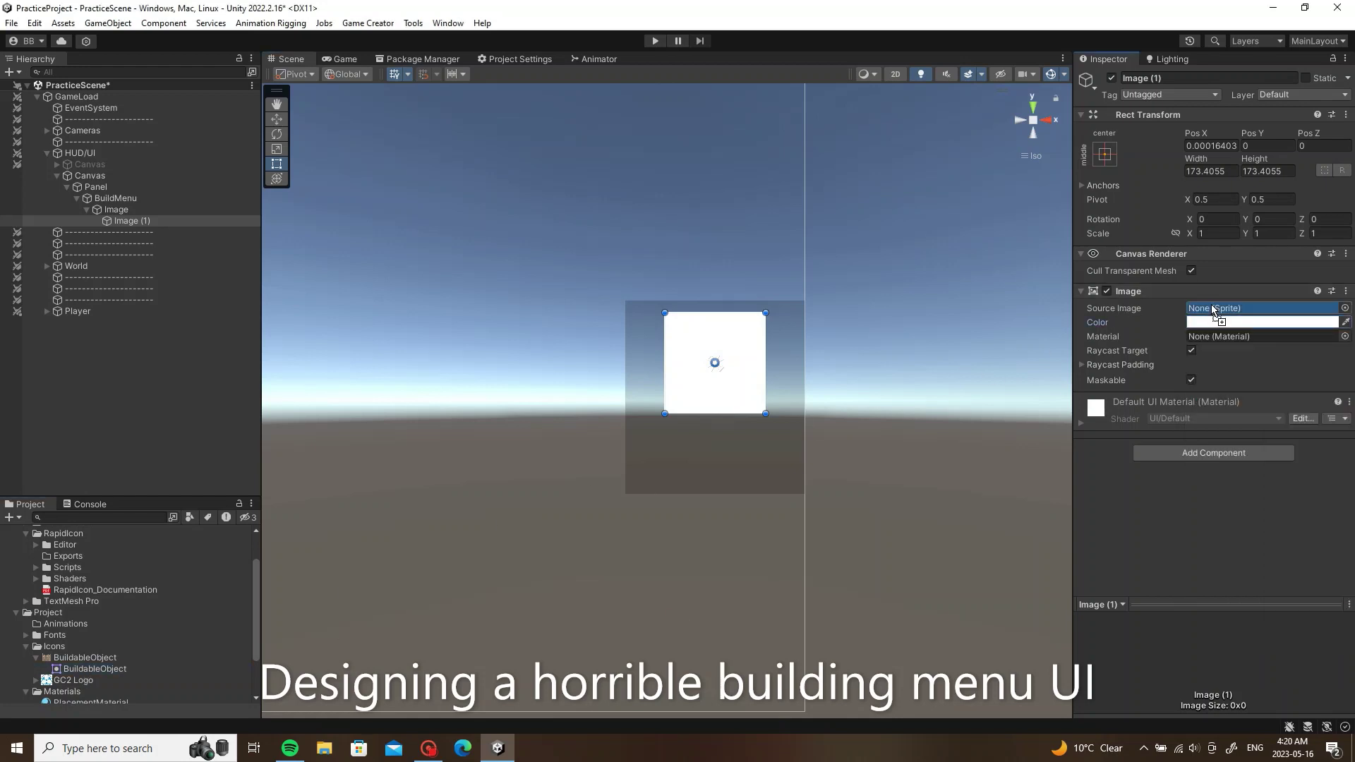
{"action": "left_click", "coordinate": [86, 211]}
Step: Add a Game Creator UI Button under BuildMenu at Pos X 0, below the fence image
{"action": "left_click", "coordinate": [136, 200]}
{"action": "right_click", "coordinate": [136, 201]}
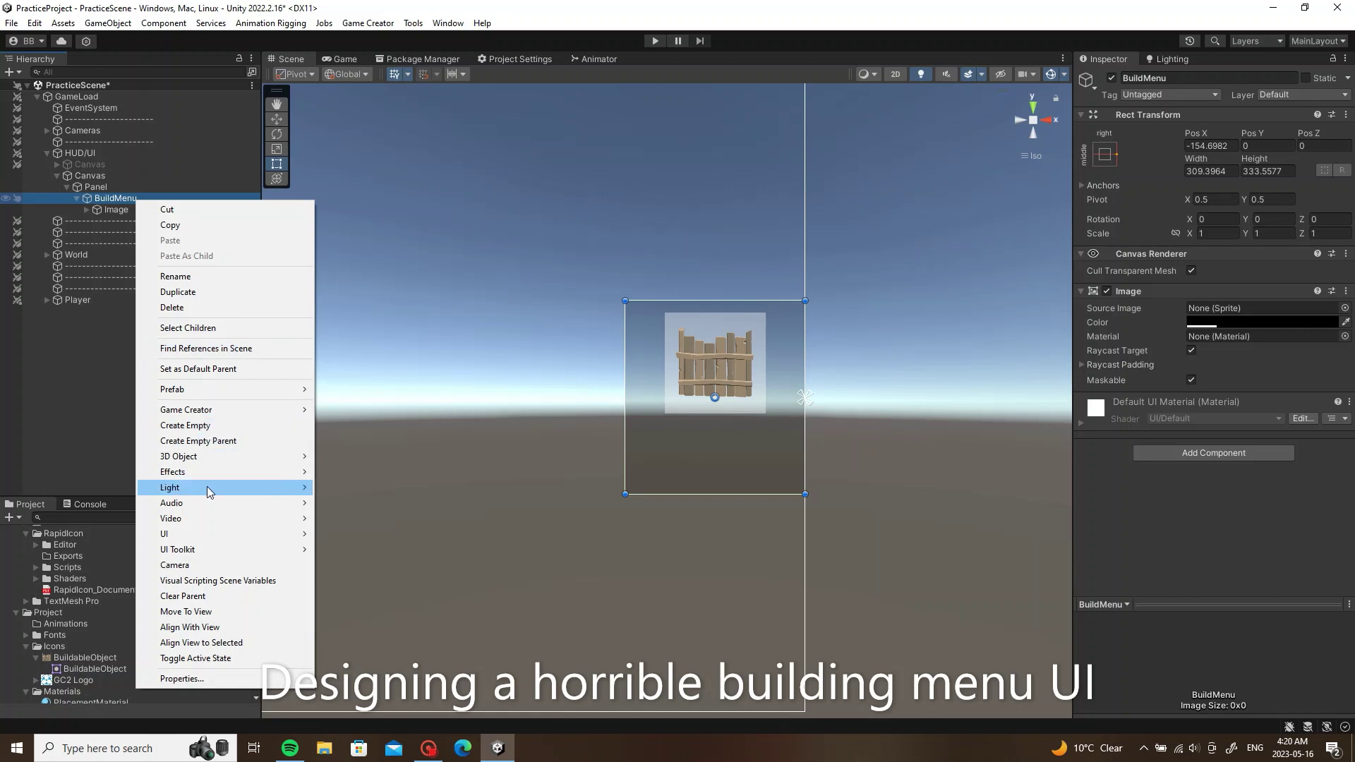
{"action": "mouse_move", "coordinate": [210, 534]}
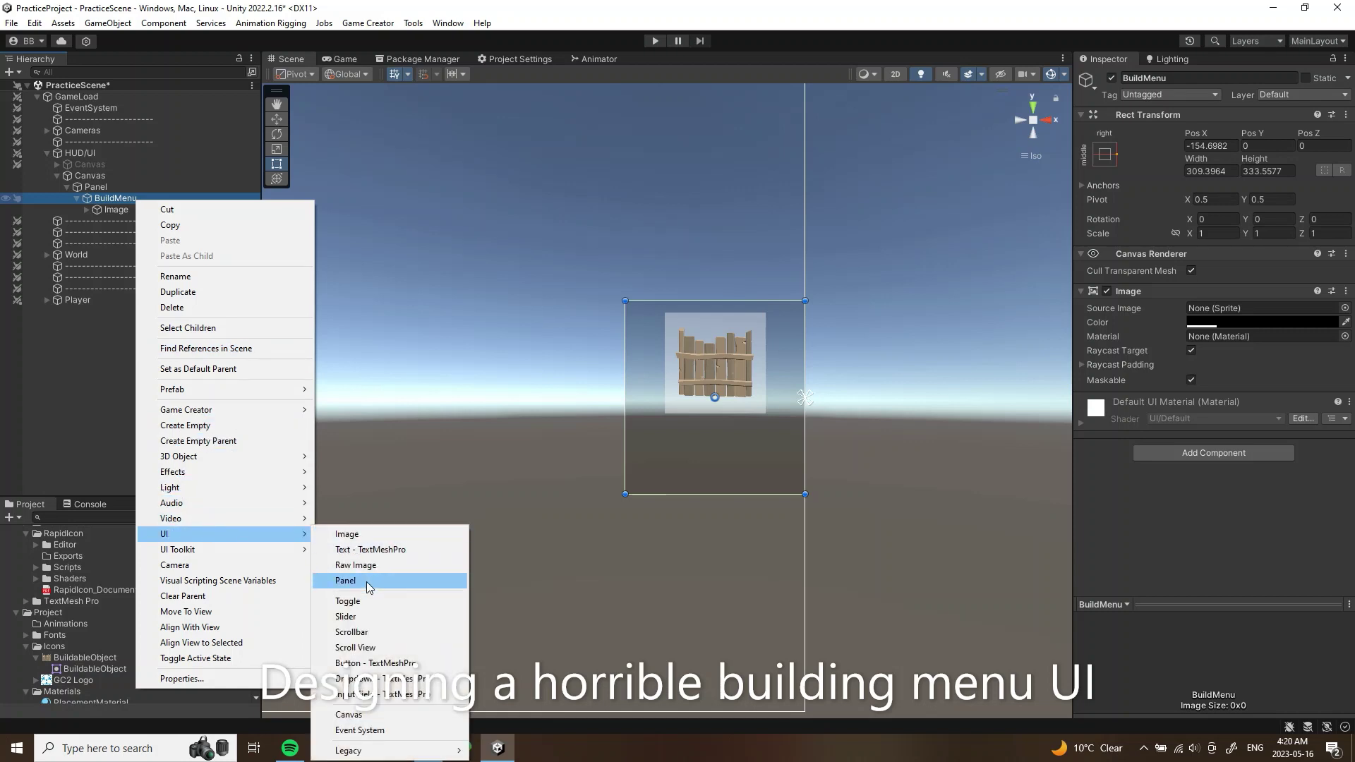
{"action": "mouse_move", "coordinate": [290, 413]}
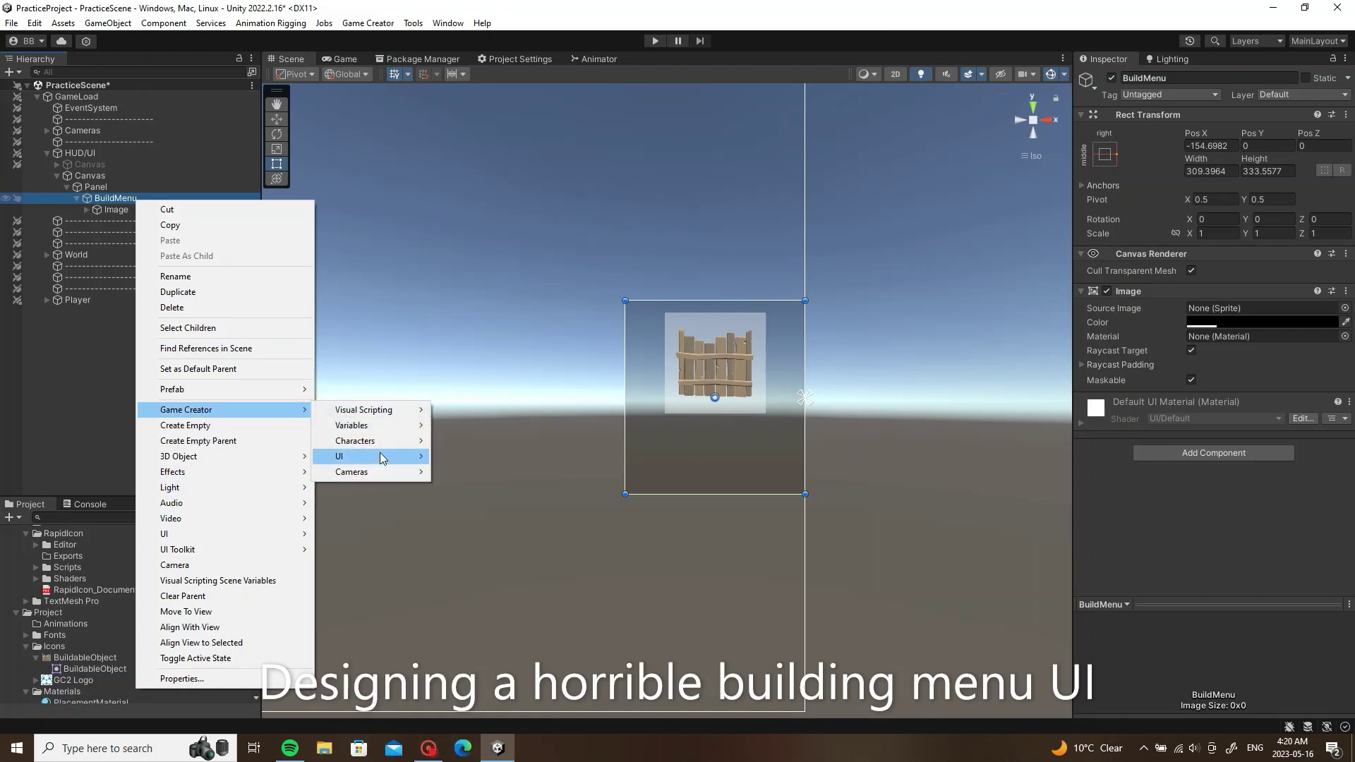
{"action": "mouse_move", "coordinate": [381, 459]}
{"action": "left_click", "coordinate": [493, 472]}
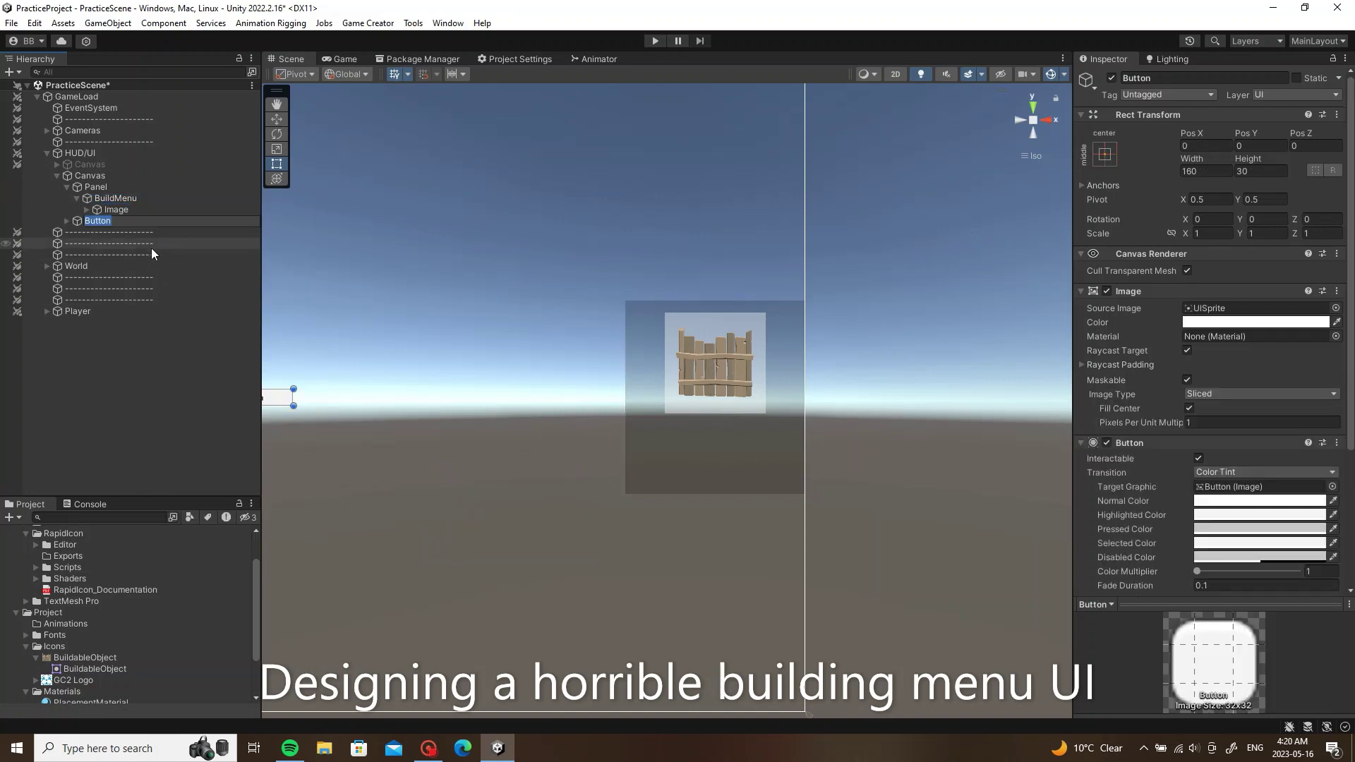
{"action": "left_click_drag", "start_coordinate": [72, 222], "coordinate": [100, 198]}
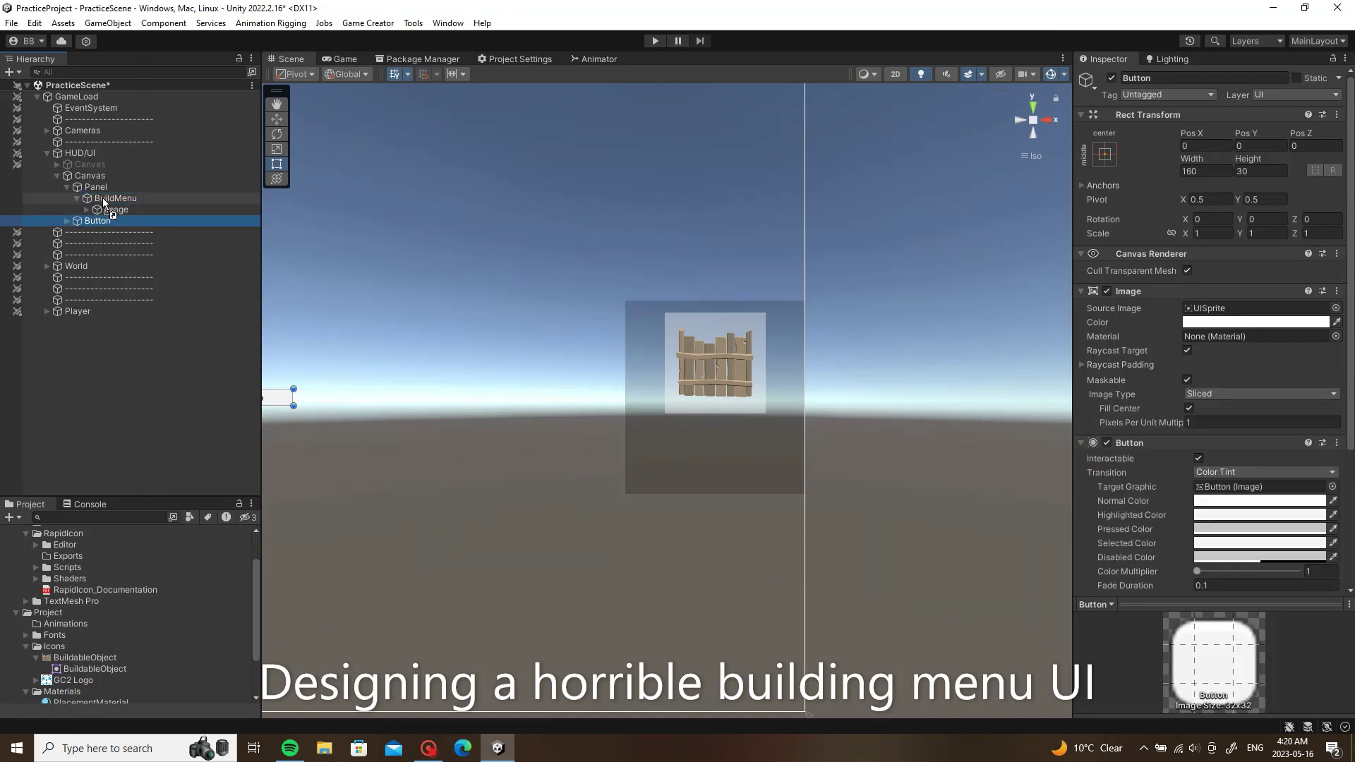
{"action": "left_click", "coordinate": [1205, 145]}
{"action": "type", "text": "0"}
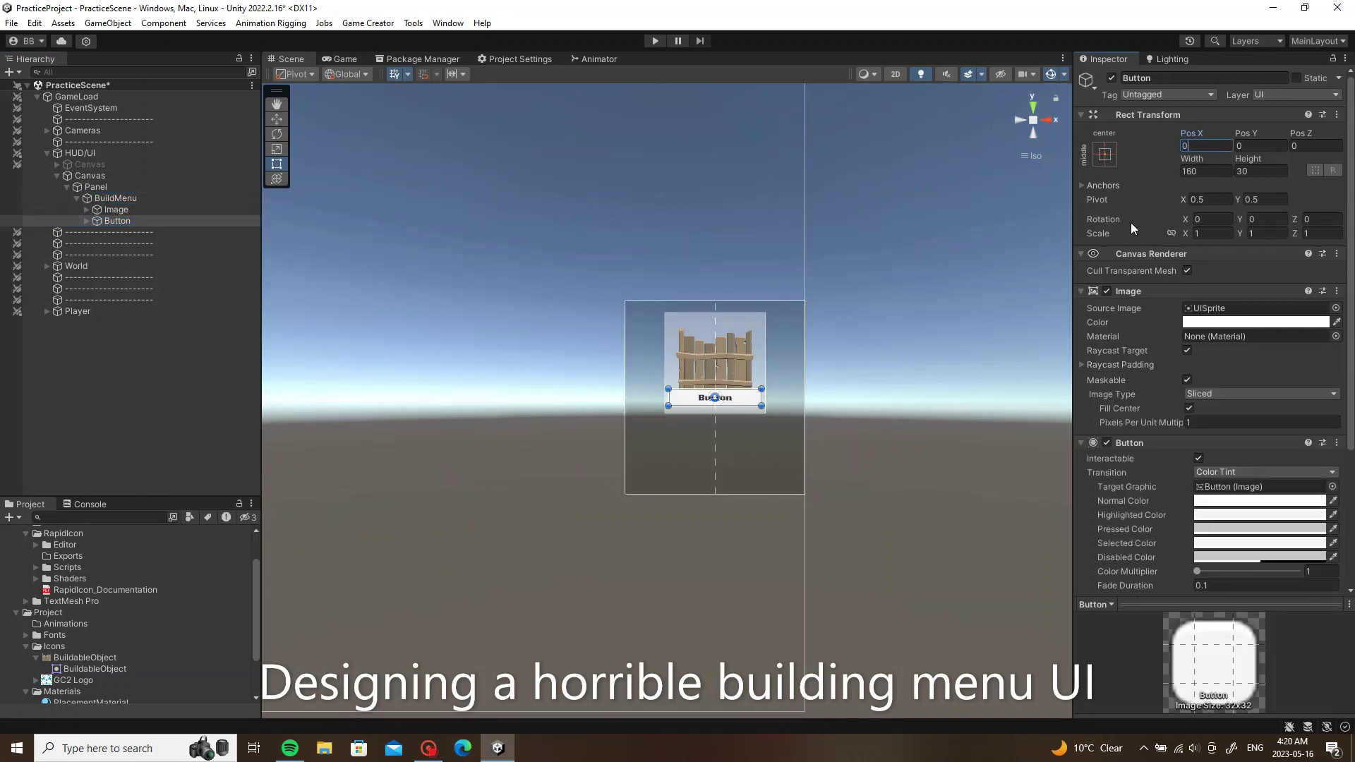
{"action": "mouse_move", "coordinate": [742, 408]}
{"action": "left_mouse_down"}
{"action": "mouse_move", "coordinate": [742, 468]}
{"action": "mouse_move", "coordinate": [816, 428]}
{"action": "mouse_move", "coordinate": [797, 415]}
{"action": "mouse_move", "coordinate": [759, 472]}
{"action": "left_mouse_up"}
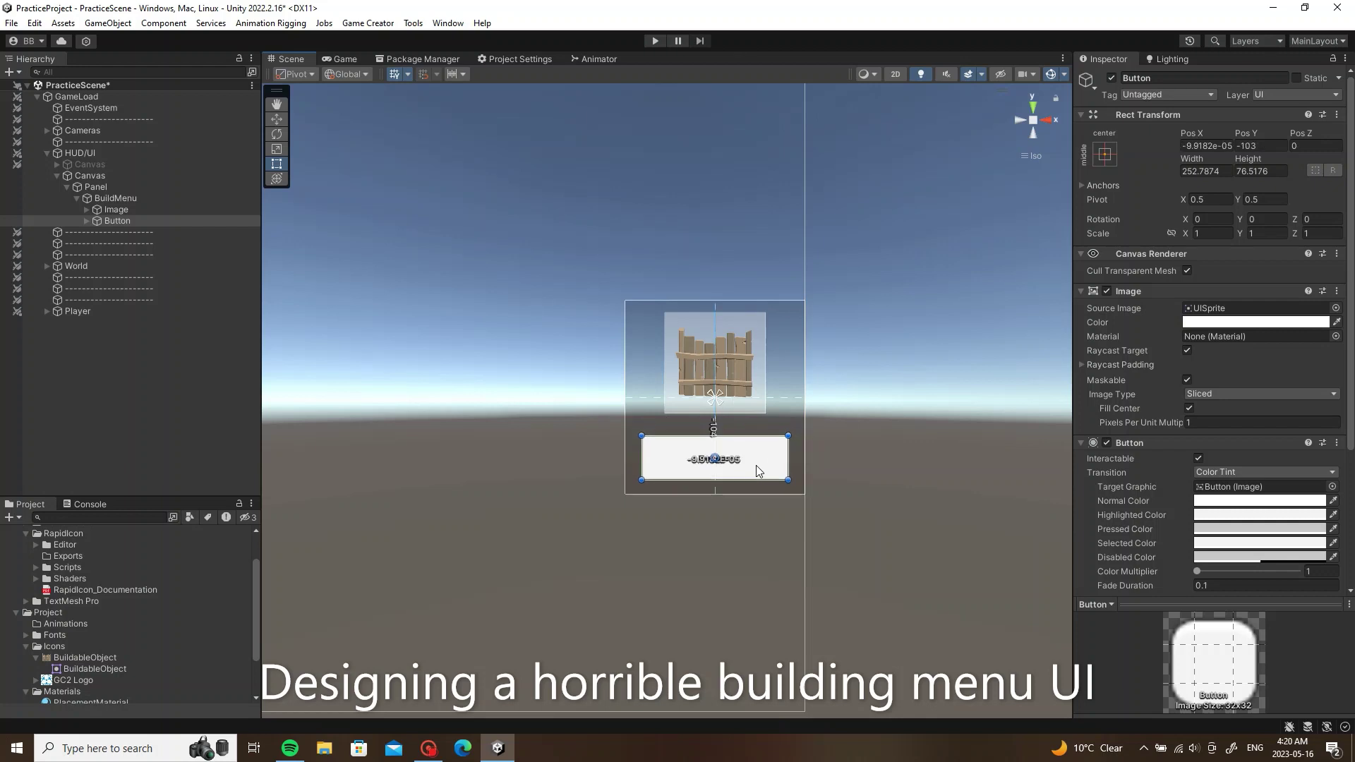
Step: Change the button's Text (TMP) label to "Build" with font size 50.44
{"action": "left_click", "coordinate": [87, 221]}
{"action": "left_click", "coordinate": [134, 232]}
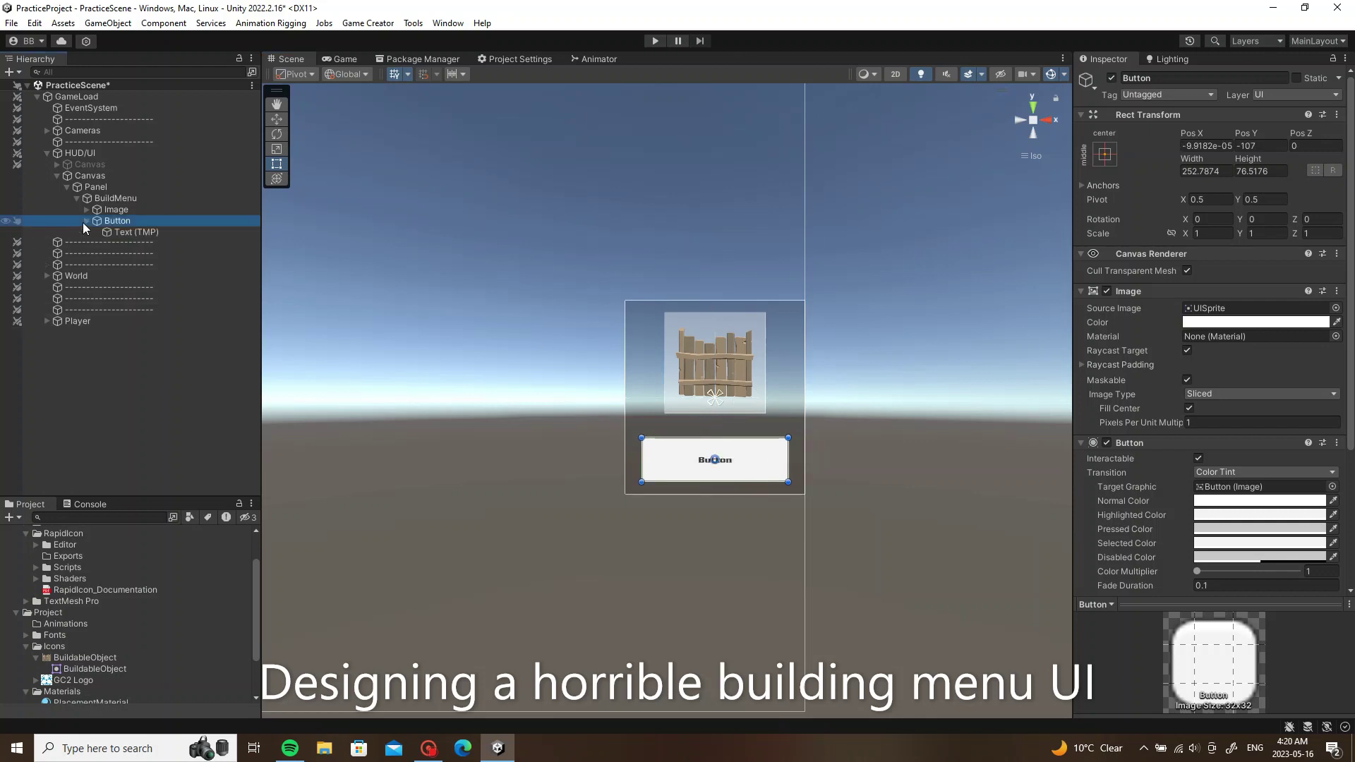
{"action": "left_click", "coordinate": [1090, 345]}
{"action": "type", "text": "Build"}
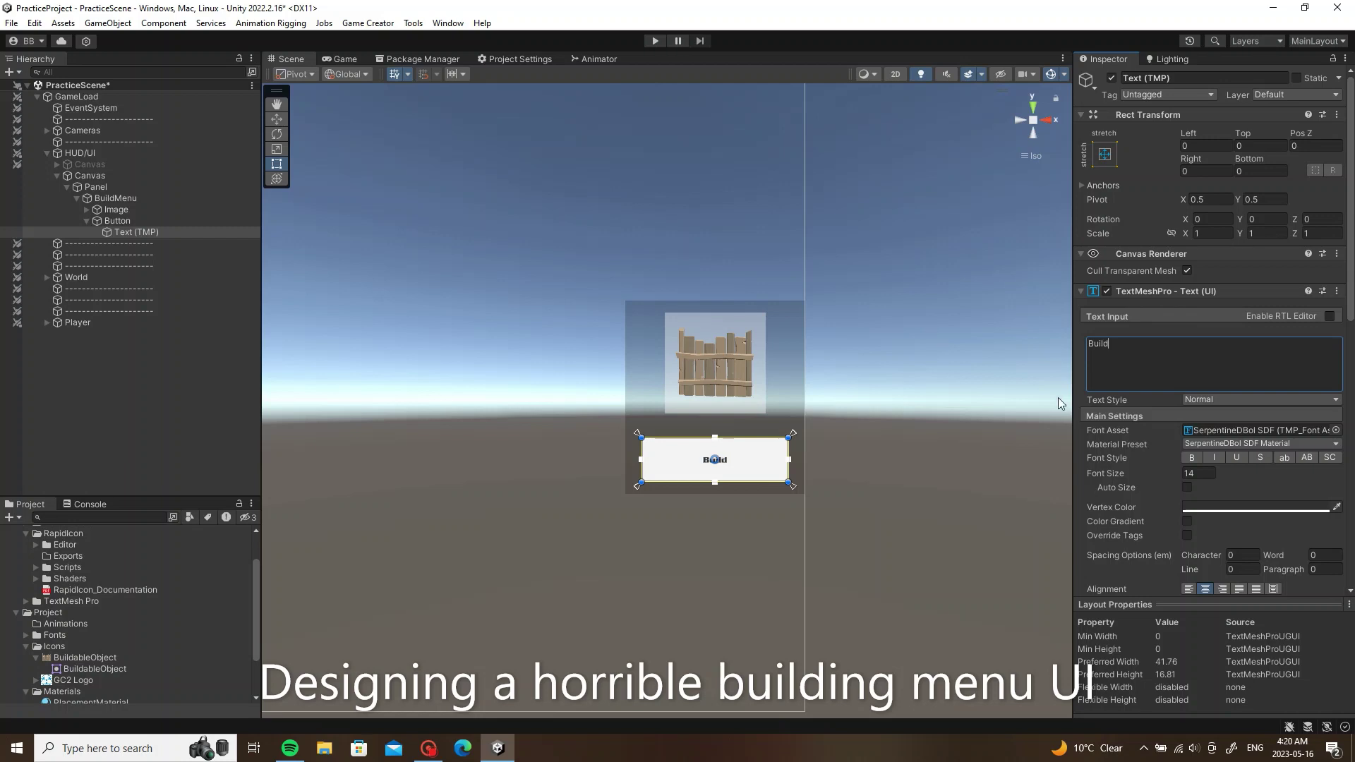
{"action": "mouse_move", "coordinate": [1177, 473]}
{"action": "left_mouse_down"}
{"action": "mouse_move", "coordinate": [60, 474]}
{"action": "mouse_move", "coordinate": [708, 420]}
{"action": "left_mouse_up"}
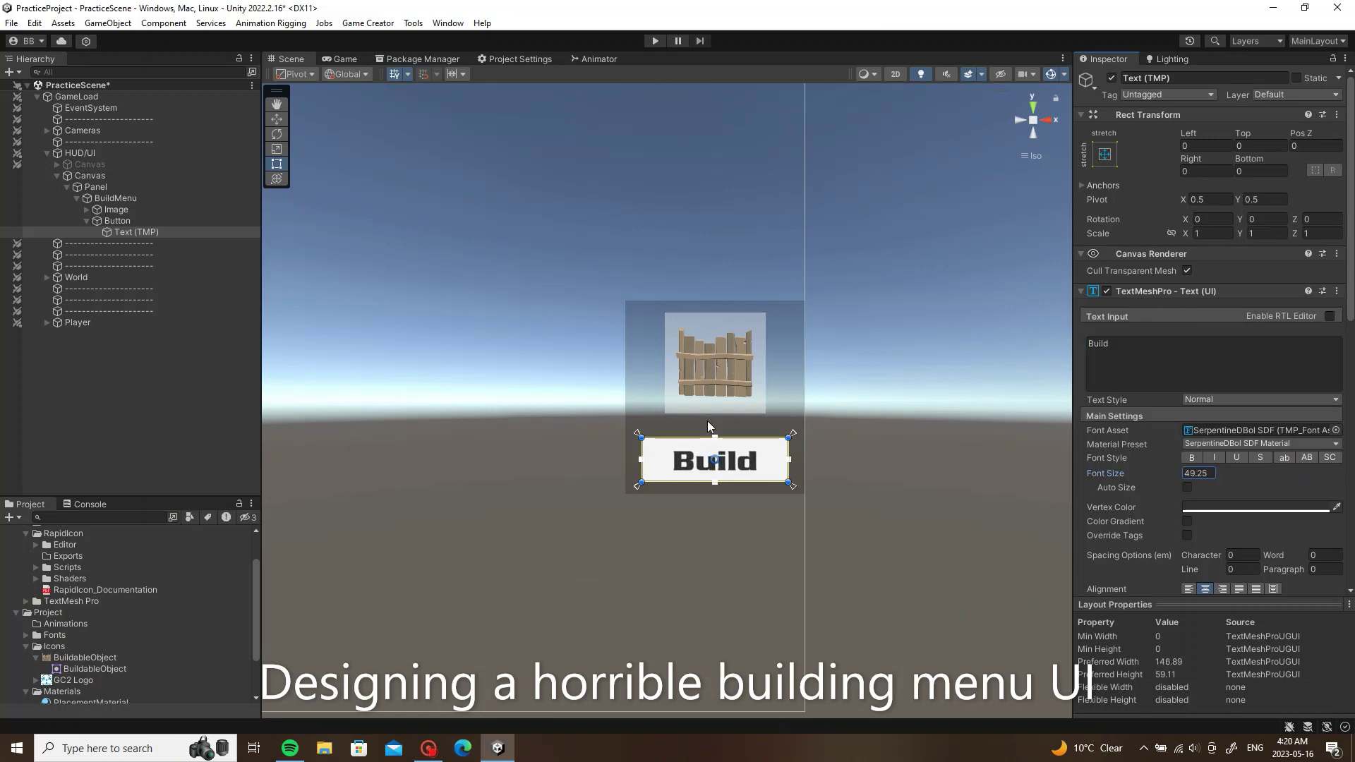
{"action": "left_click", "coordinate": [95, 434]}
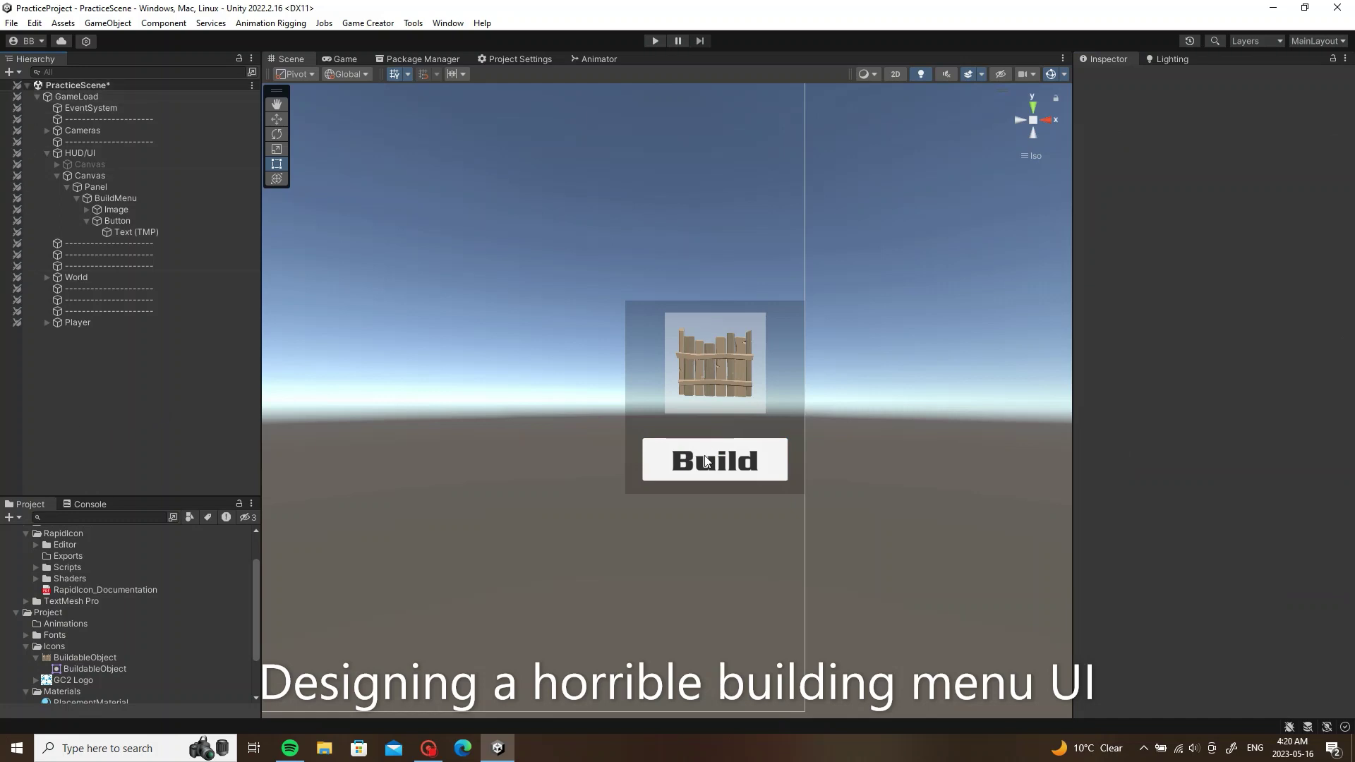
Step: Shift BuildMenu further left to Pos X -316, checking it in the Game view
{"action": "key", "text": "ctrl+s"}
{"action": "left_click", "coordinate": [86, 220]}
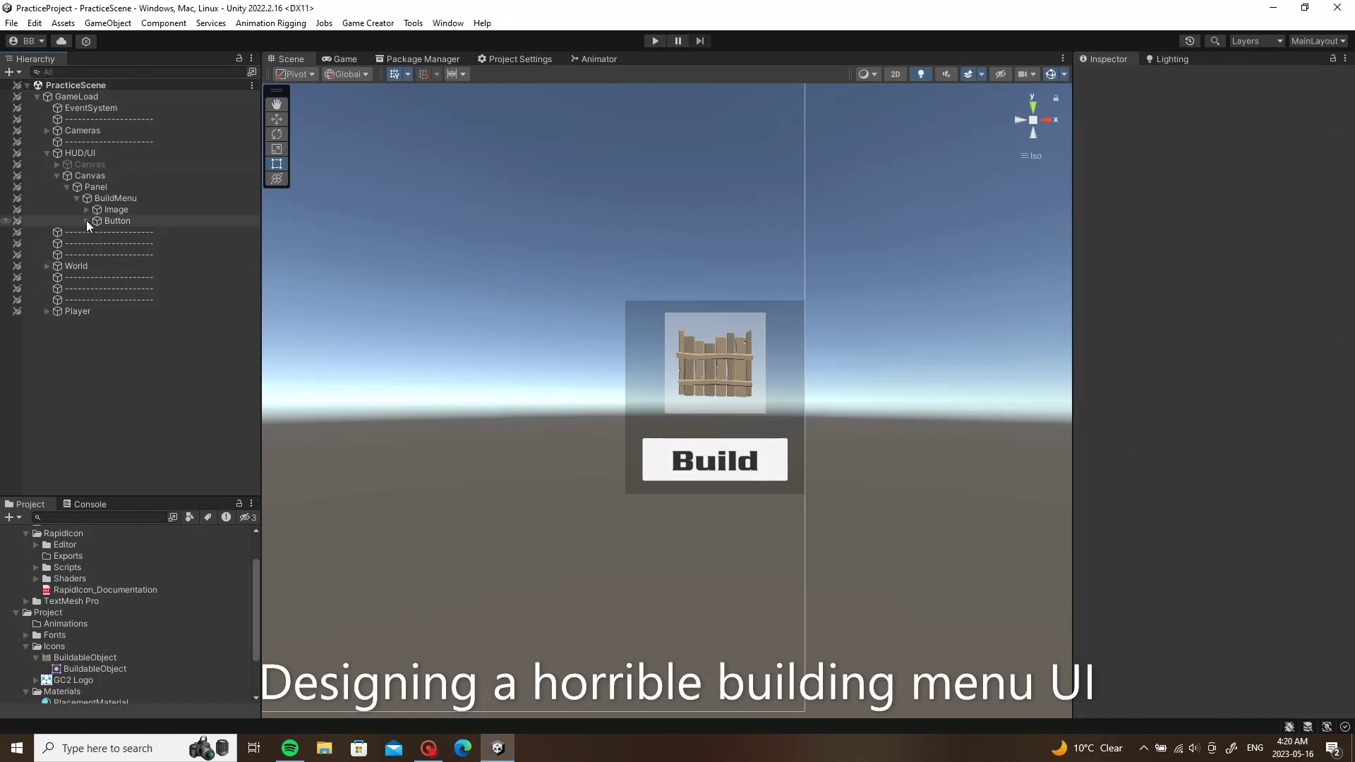
{"action": "left_click", "coordinate": [105, 221]}
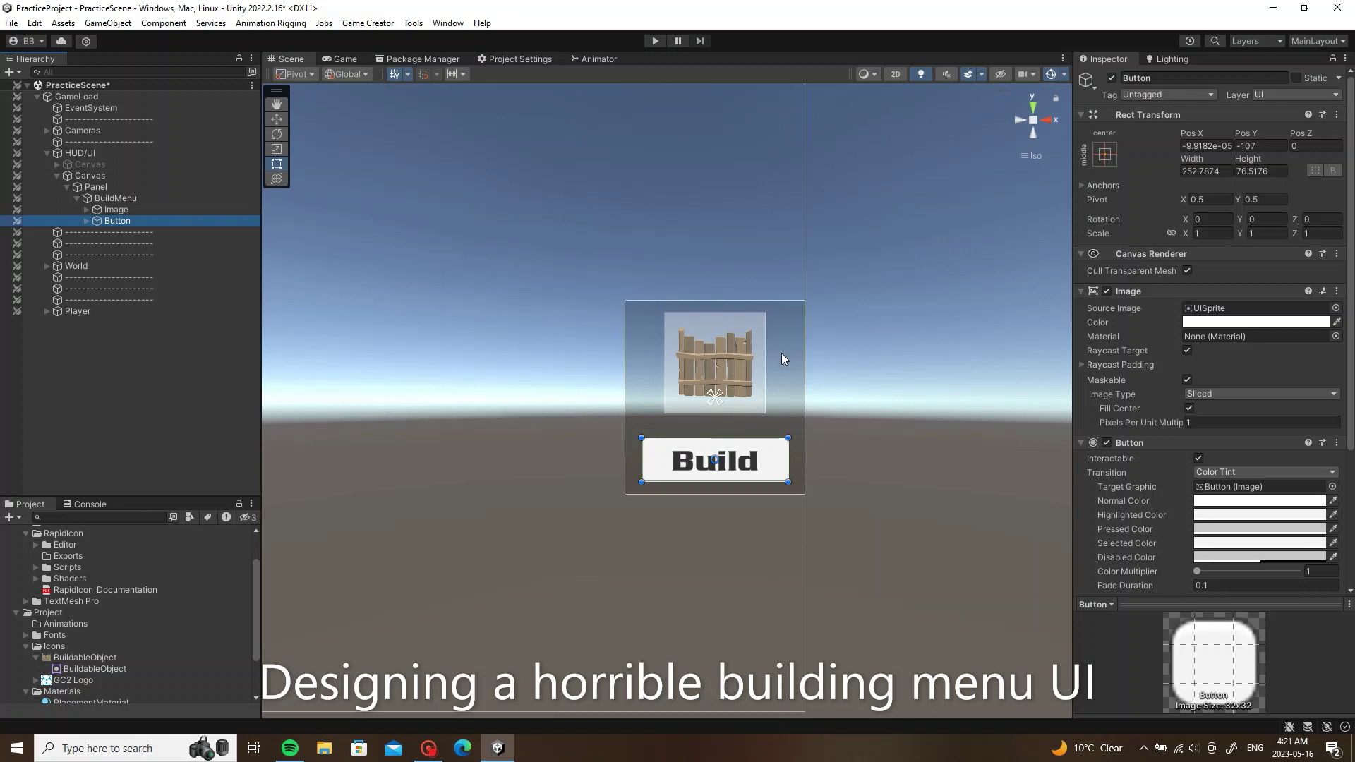
{"action": "left_click", "coordinate": [343, 59]}
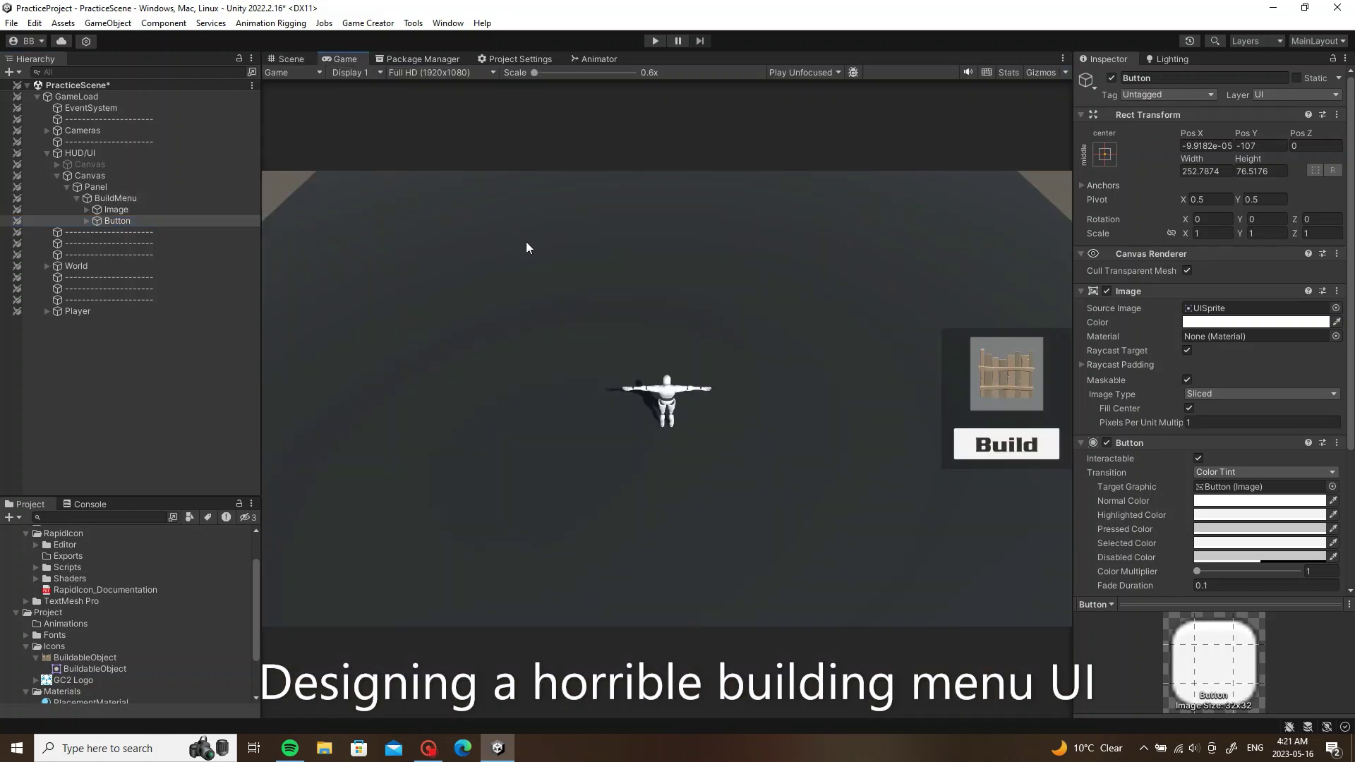
{"action": "left_click", "coordinate": [150, 200]}
{"action": "left_click", "coordinate": [296, 59]}
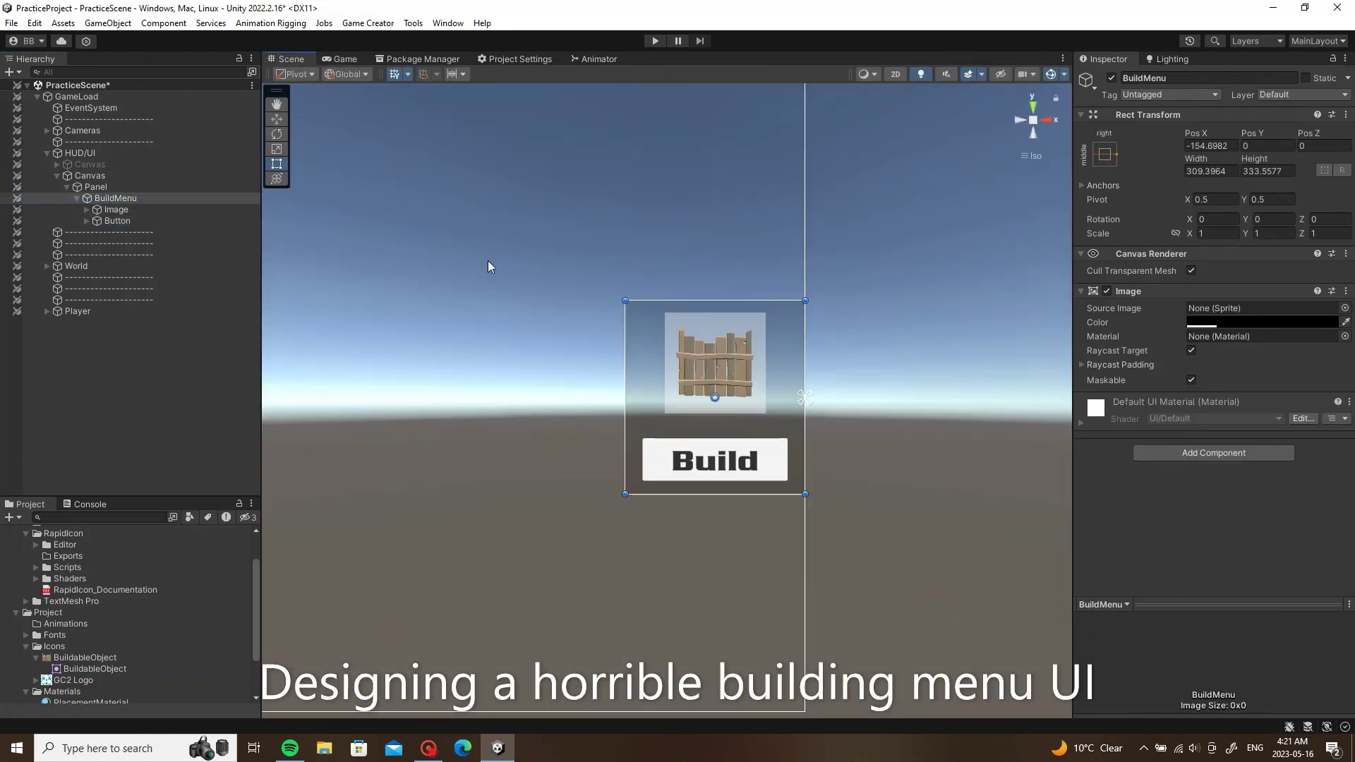
{"action": "scroll", "coordinate": [642, 272], "scroll_direction": "down", "scroll_amount": 2}
{"action": "left_click_drag", "start_coordinate": [896, 369], "coordinate": [828, 366]}
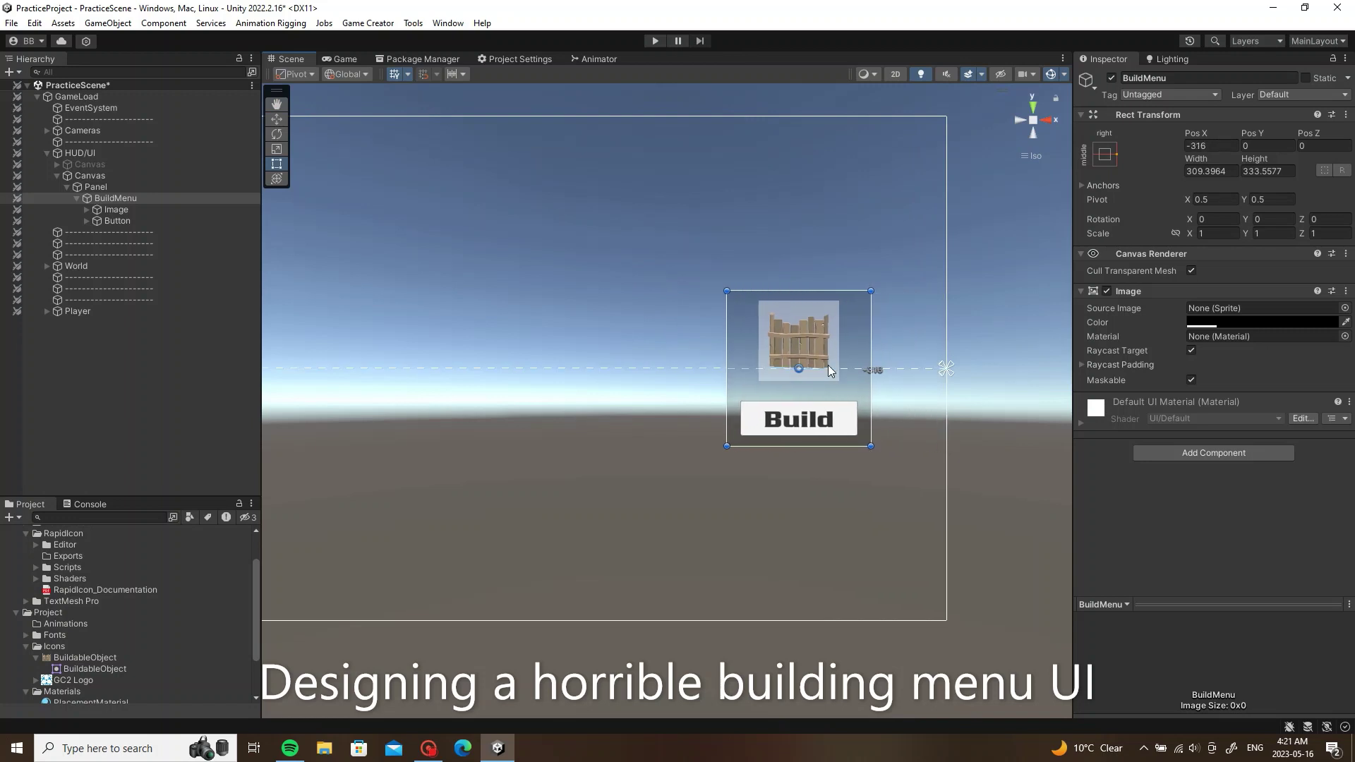
{"action": "left_click", "coordinate": [357, 59]}
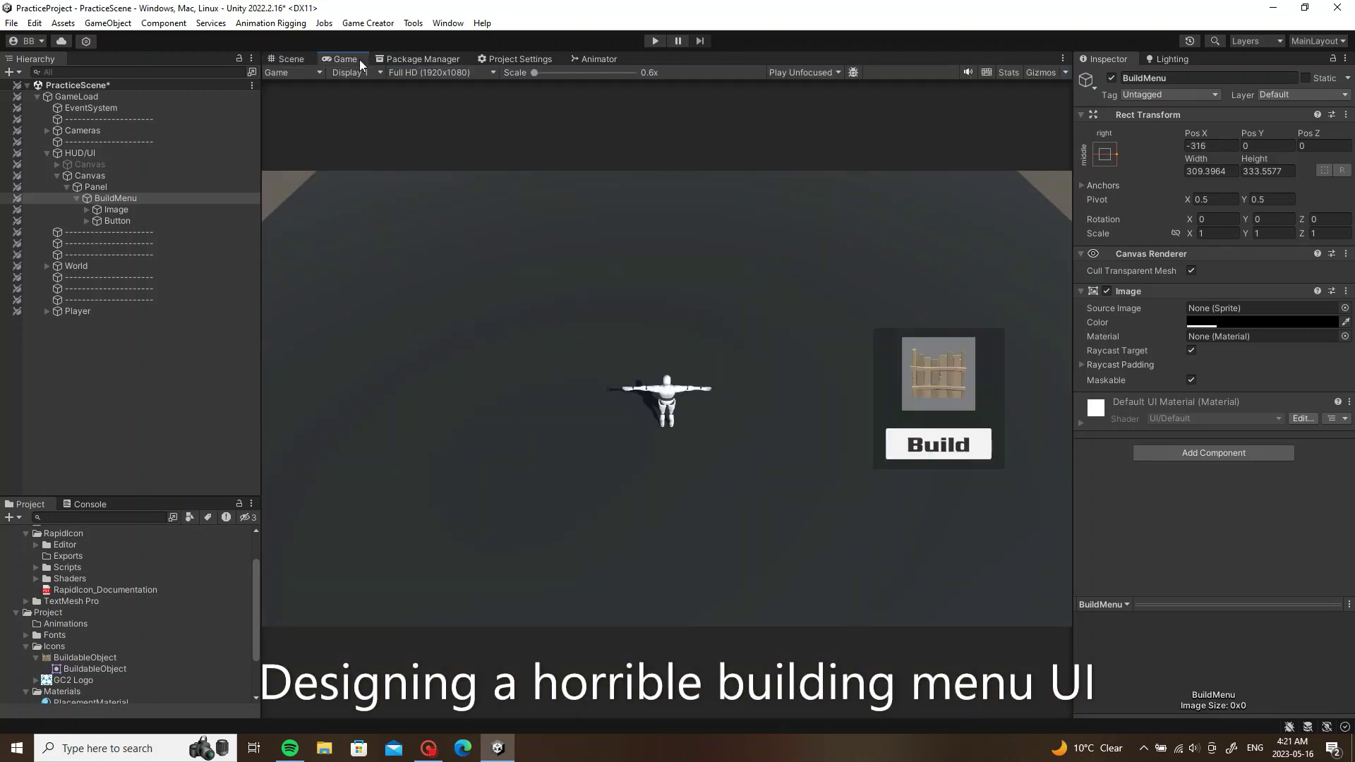
Step: Deactivate BuildMenu so it starts hidden, and save PracticeScene
{"action": "key", "text": "alt+shift+a"}
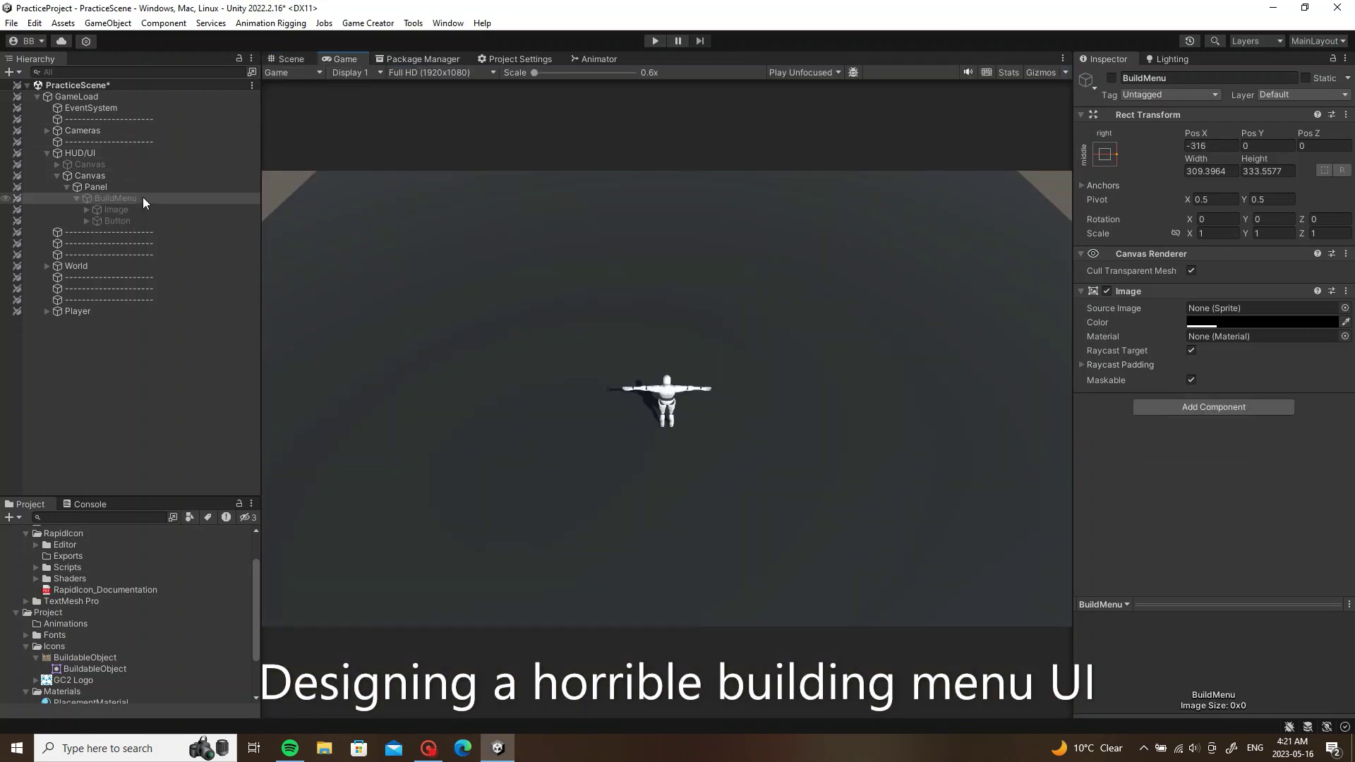
{"action": "key", "text": "ctrl+s"}
{"action": "left_click", "coordinate": [47, 154]}
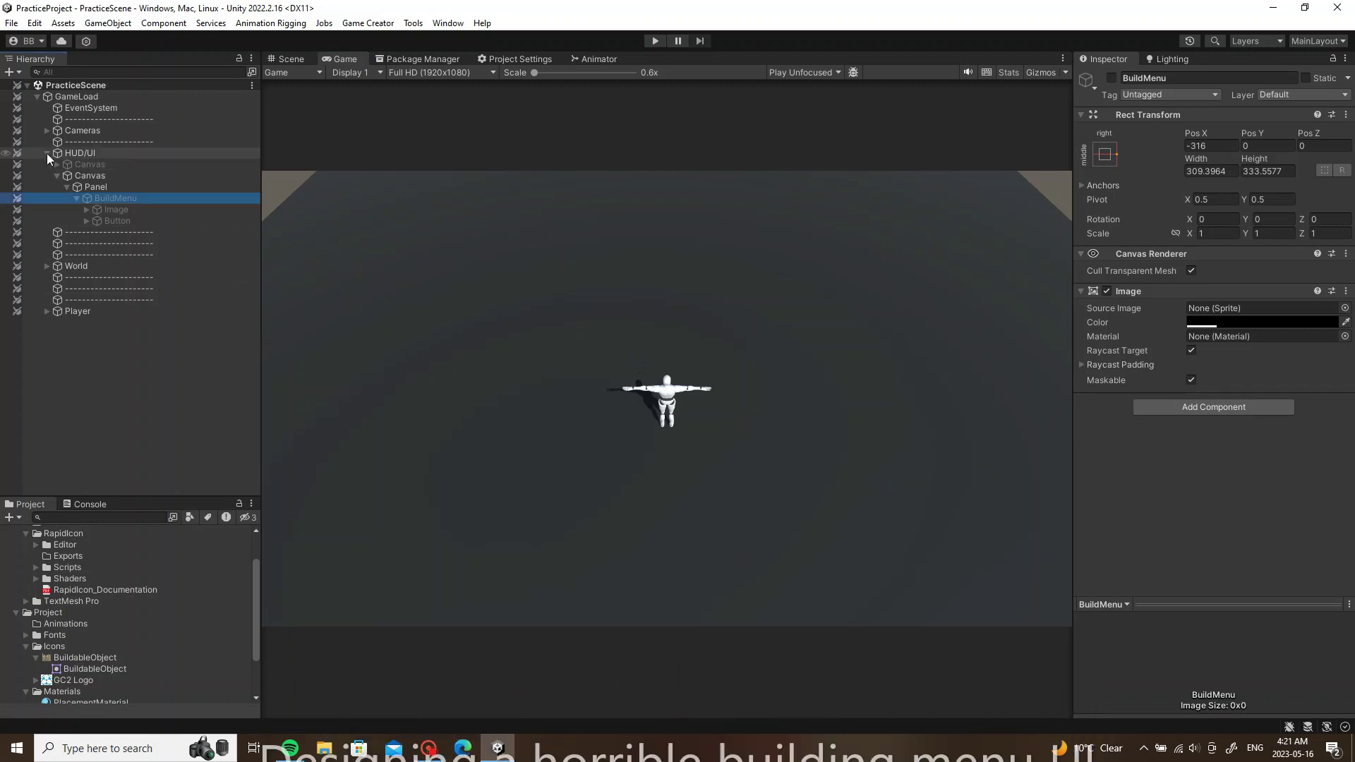
{"action": "left_click", "coordinate": [47, 154]}
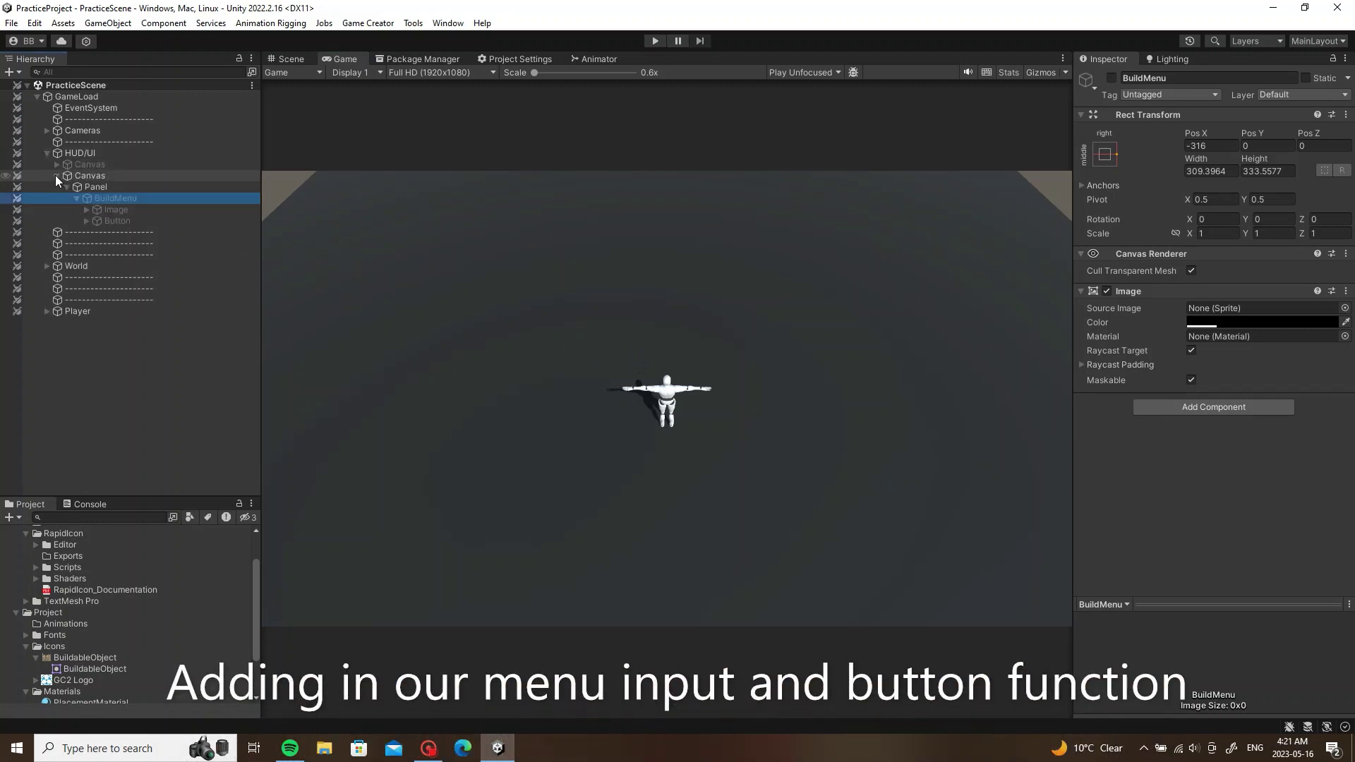
Step: Create an empty child object named BuildInput under Player
{"action": "left_click", "coordinate": [66, 186]}
{"action": "left_click", "coordinate": [70, 277]}
{"action": "left_click", "coordinate": [46, 277]}
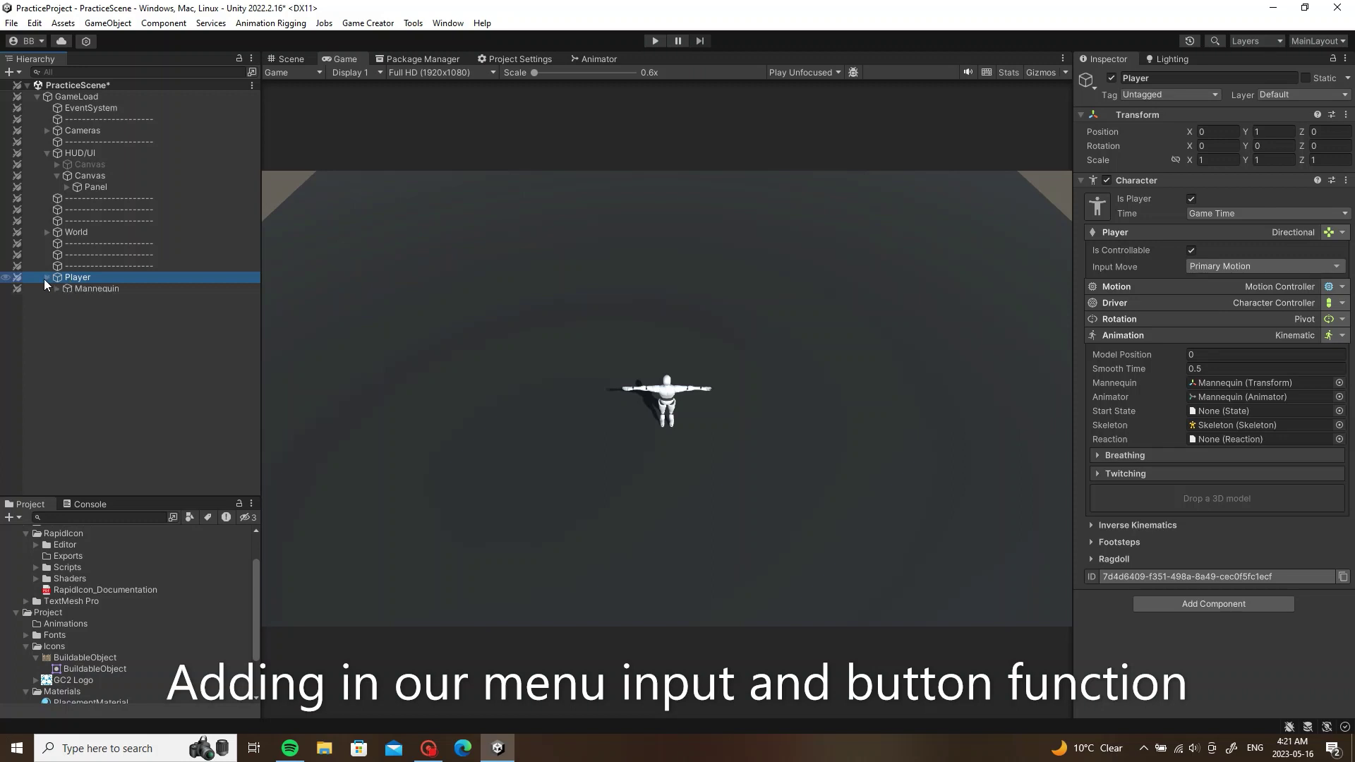
{"action": "right_click", "coordinate": [79, 277]}
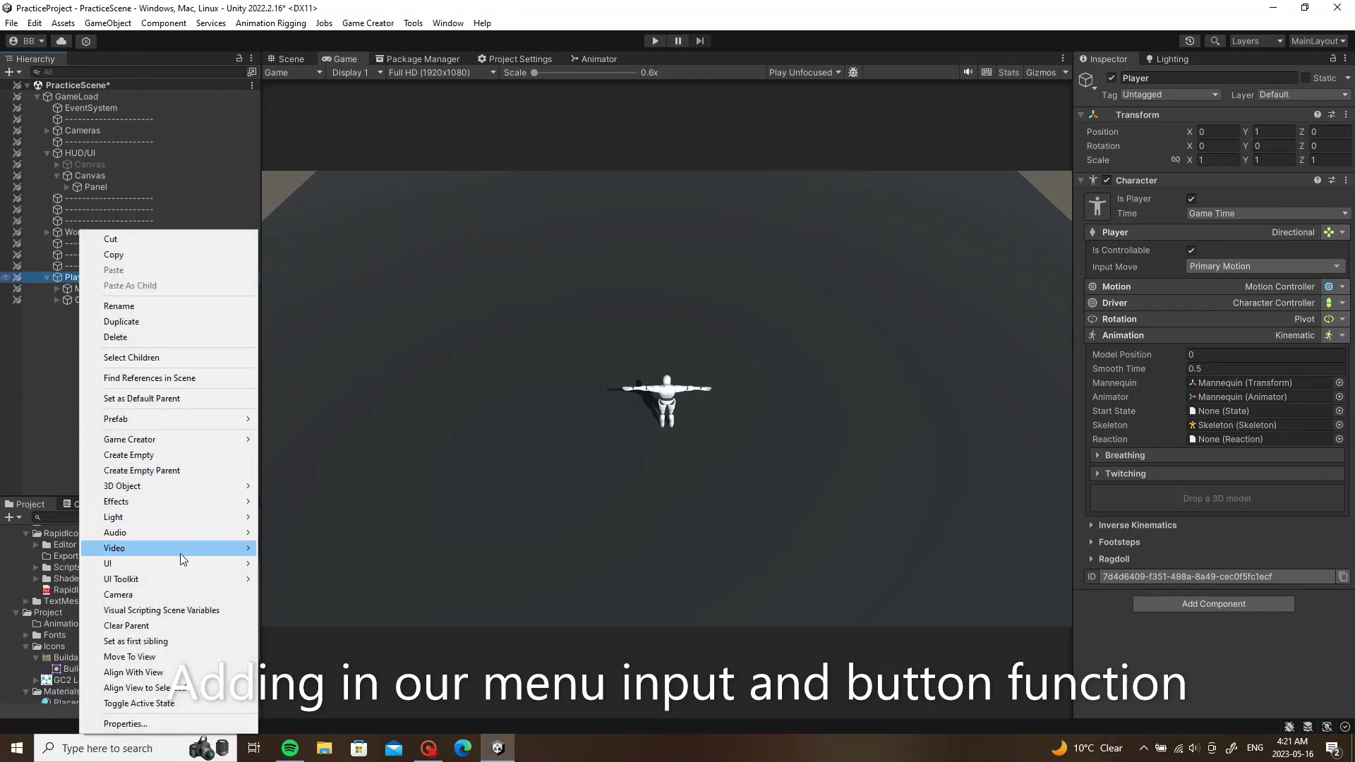
{"action": "mouse_move", "coordinate": [195, 564]}
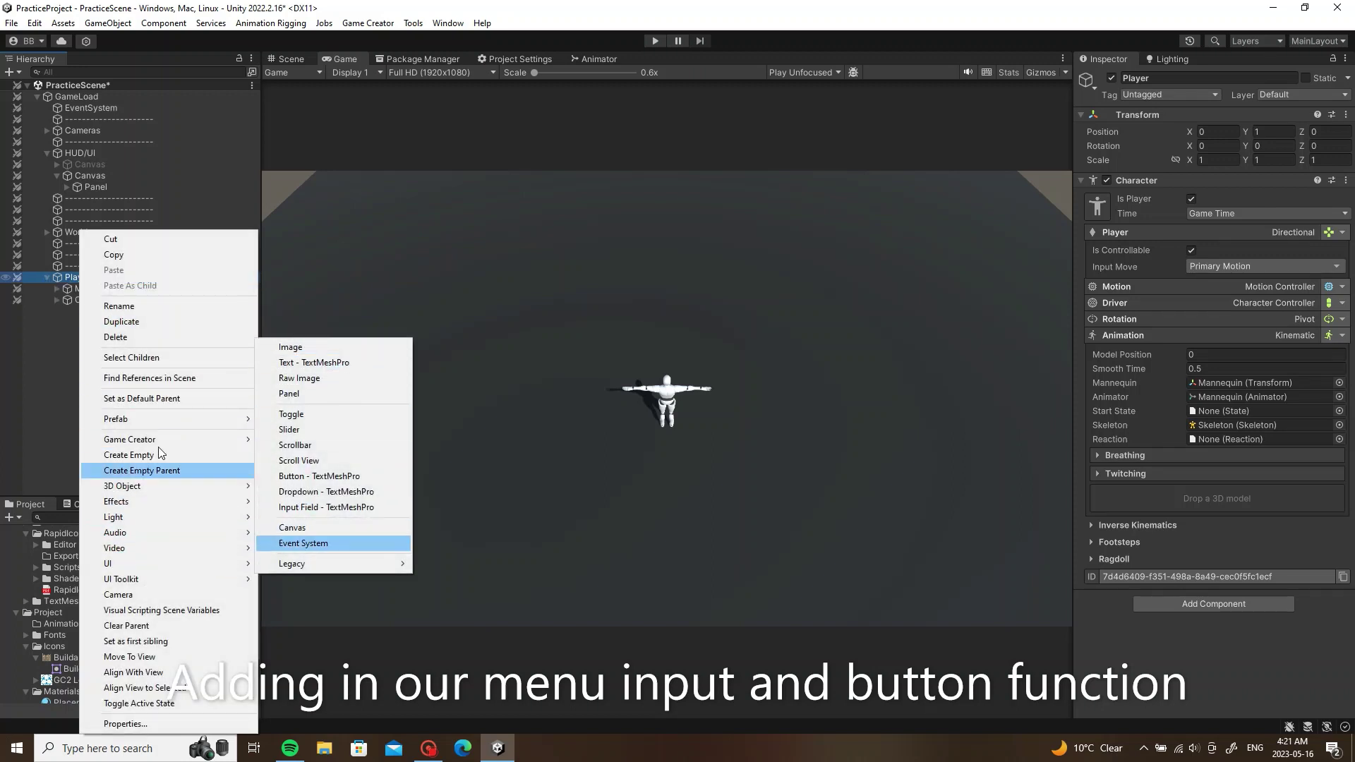
{"action": "left_click", "coordinate": [185, 458]}
{"action": "type", "text": "BuildInput"}
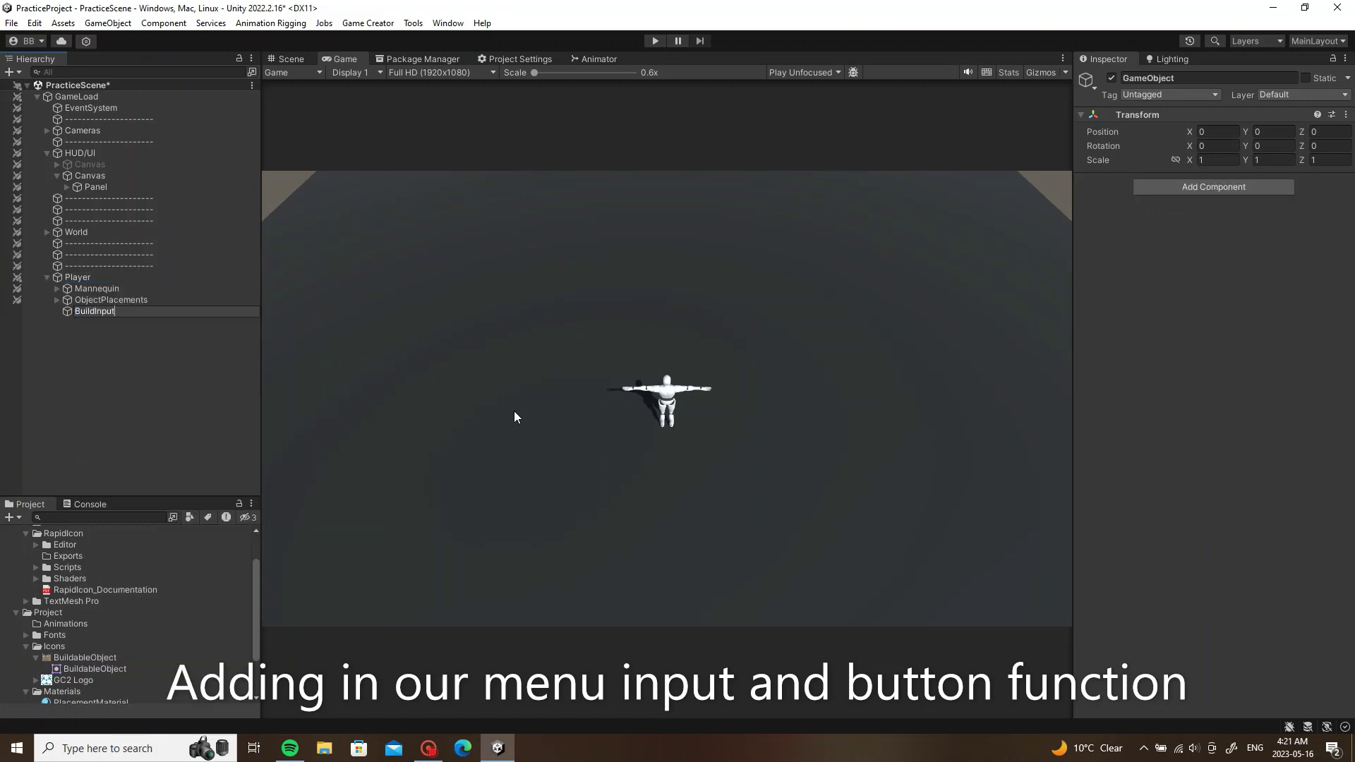
{"action": "key", "text": "Return"}
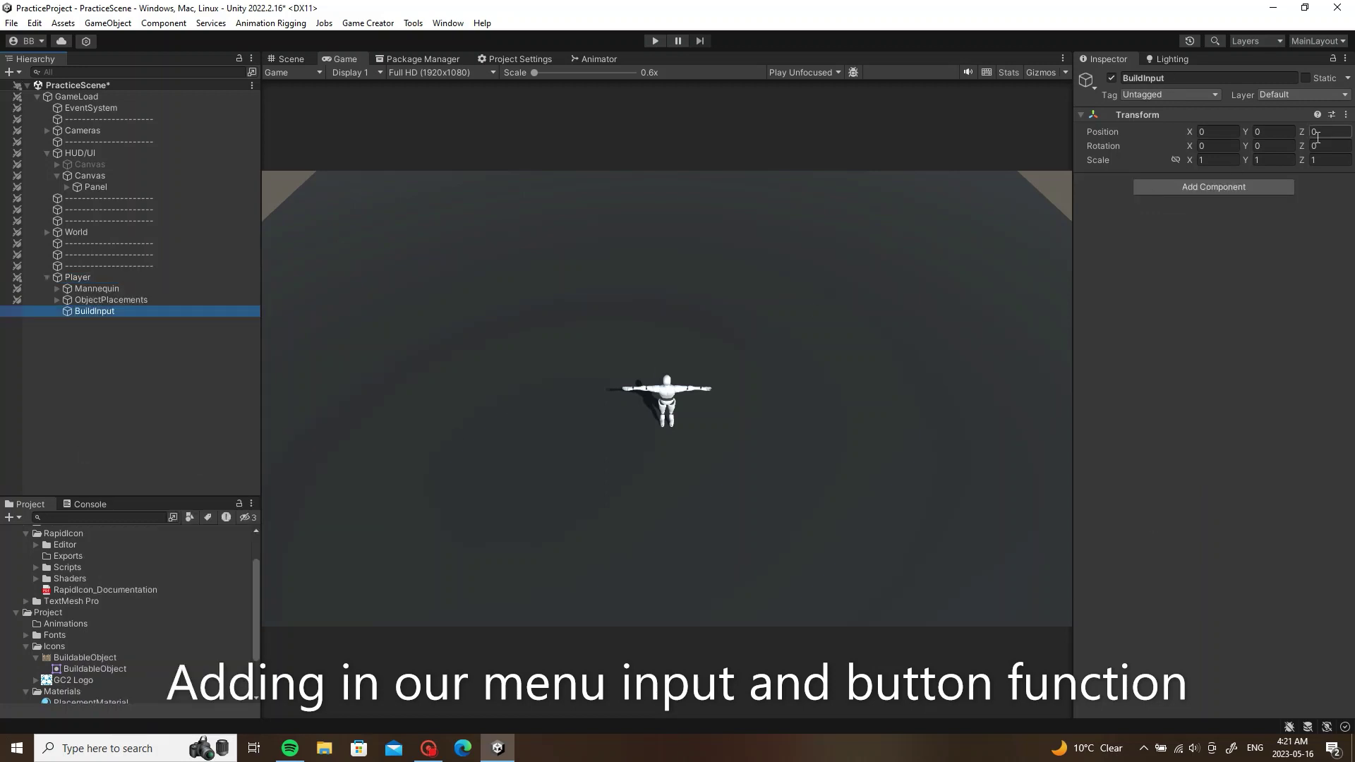
Step: Add a Trigger component to BuildInput that fires on a Tab keyboard press
{"action": "left_click", "coordinate": [1228, 188]}
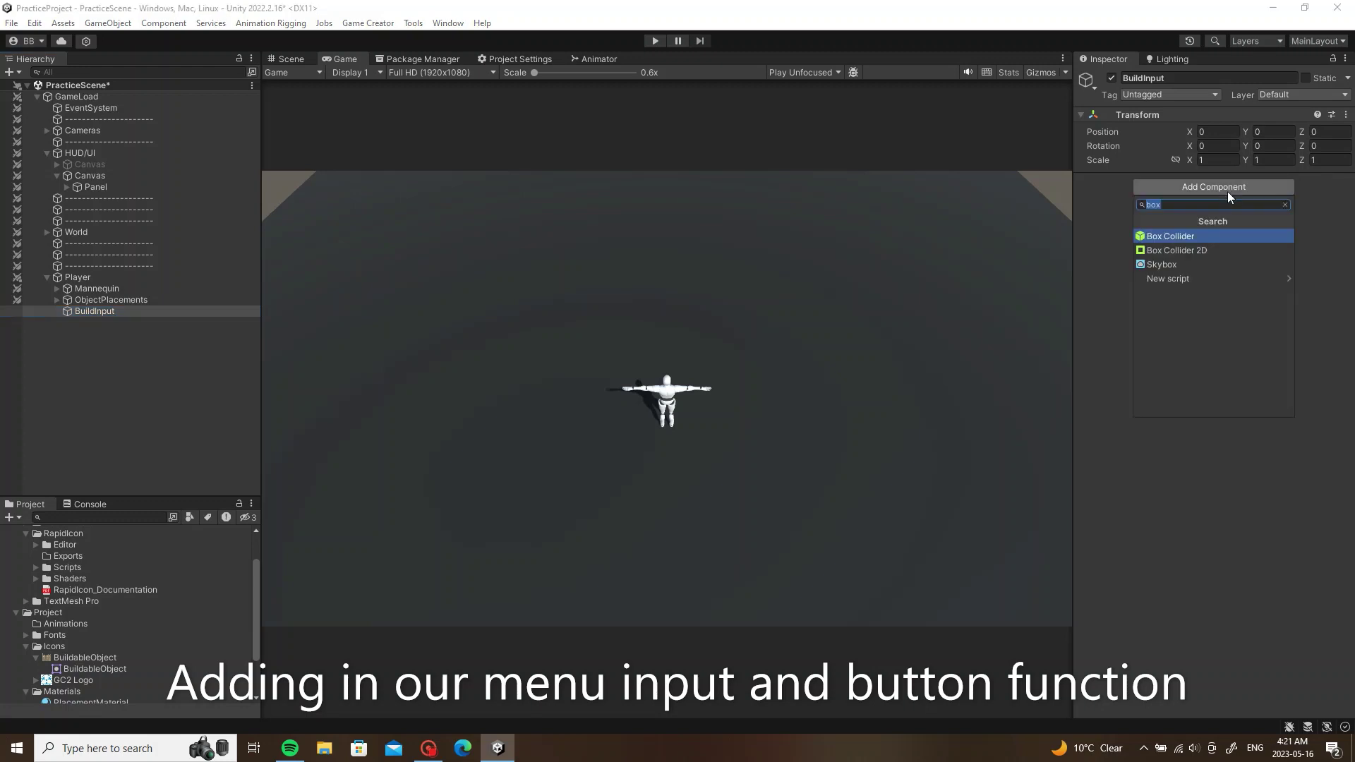
{"action": "type", "text": "trigger"}
{"action": "left_click", "coordinate": [1208, 233]}
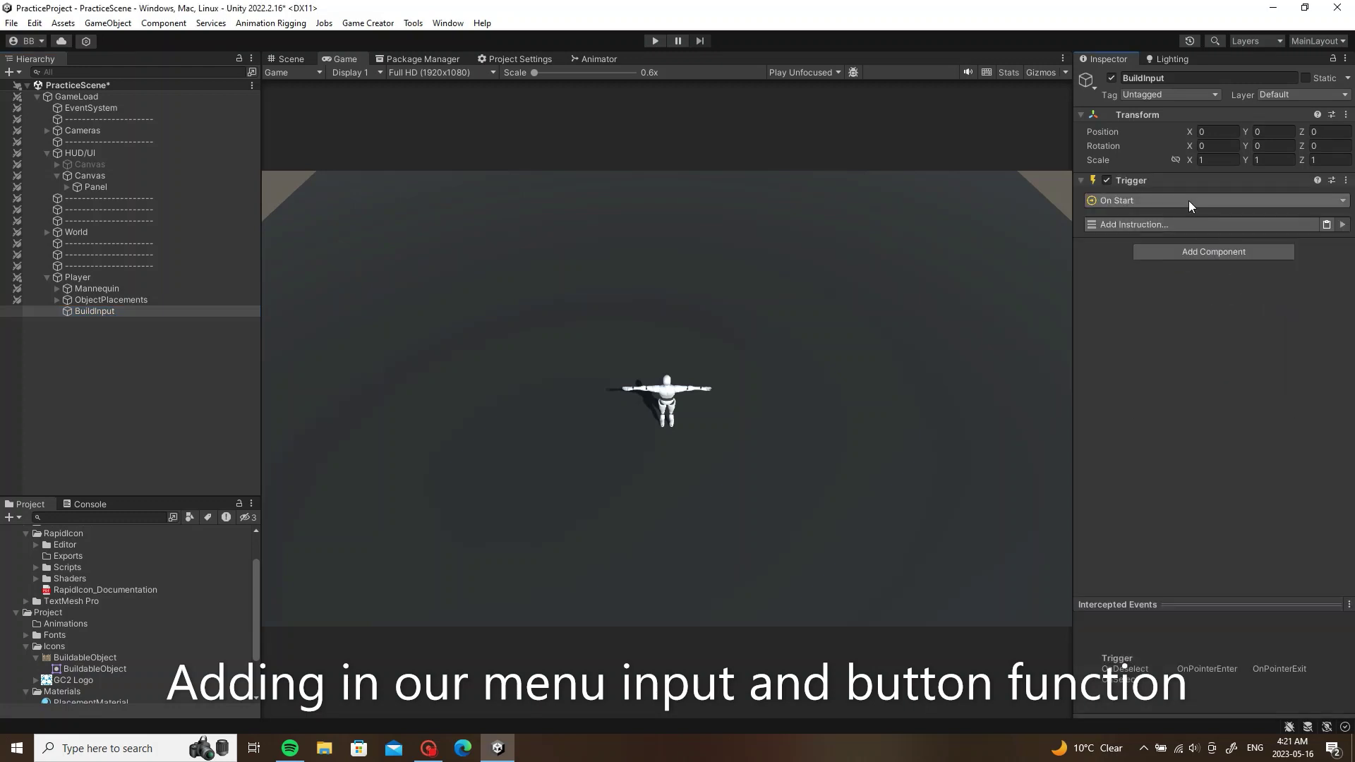
{"action": "left_click", "coordinate": [1188, 203]}
{"action": "type", "text": "in"}
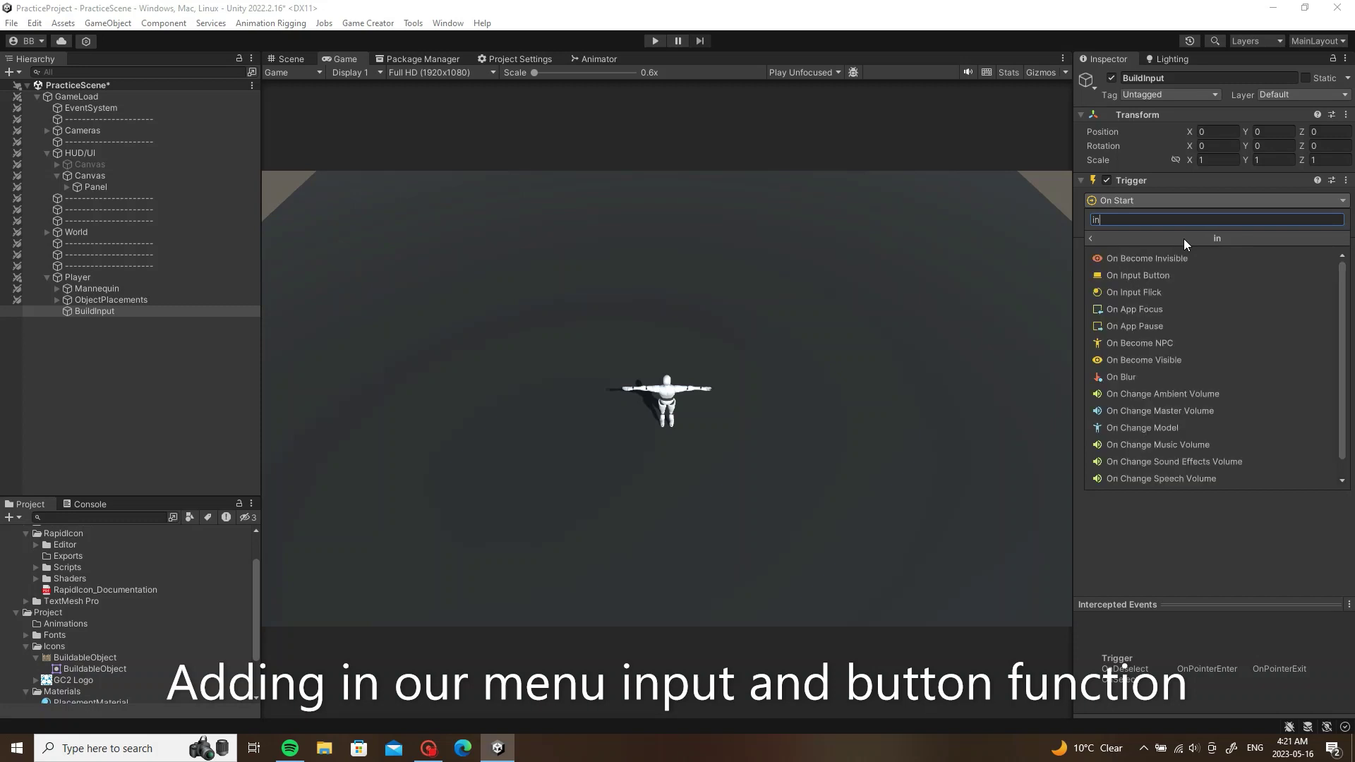
{"action": "type", "text": "put"}
{"action": "left_click", "coordinate": [1171, 259]}
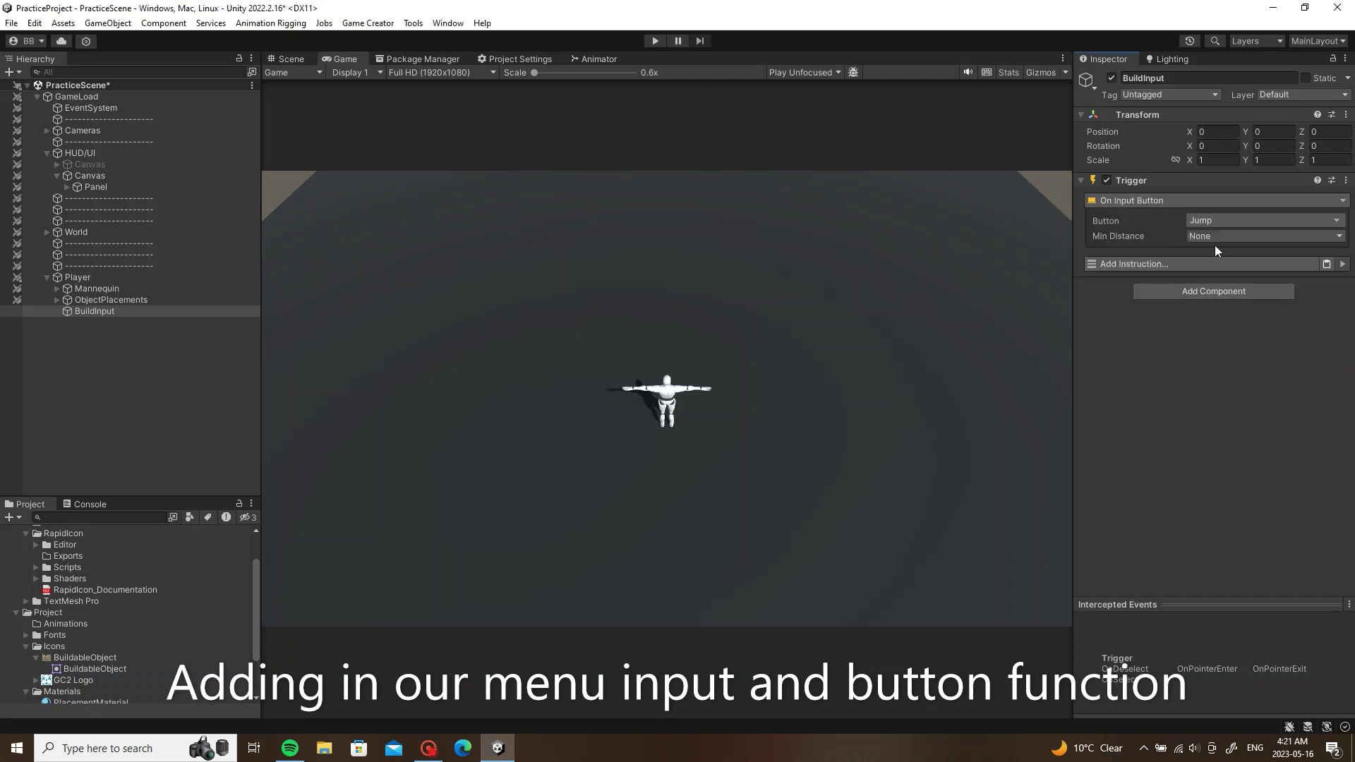
{"action": "left_click", "coordinate": [1241, 217]}
{"action": "left_click", "coordinate": [1248, 346]}
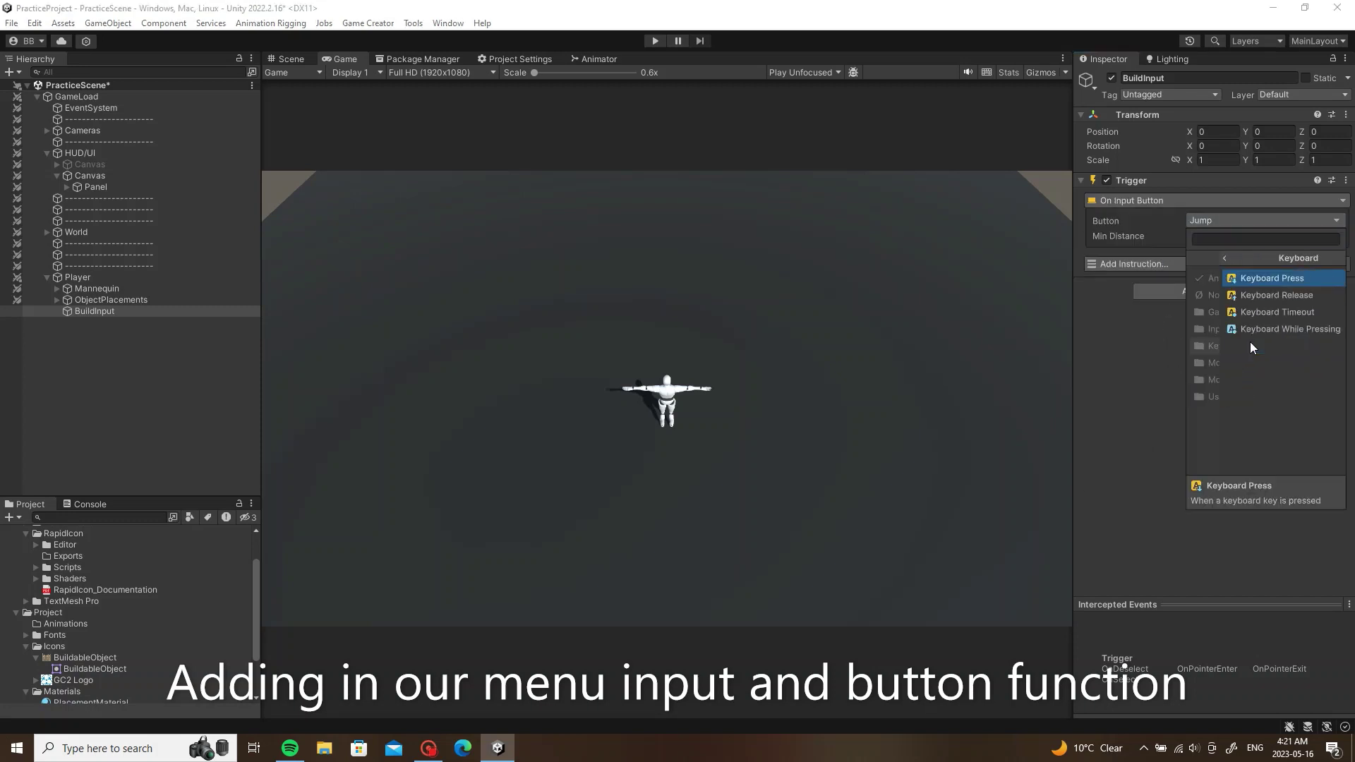
{"action": "left_click", "coordinate": [1260, 271]}
{"action": "left_click", "coordinate": [1271, 239]}
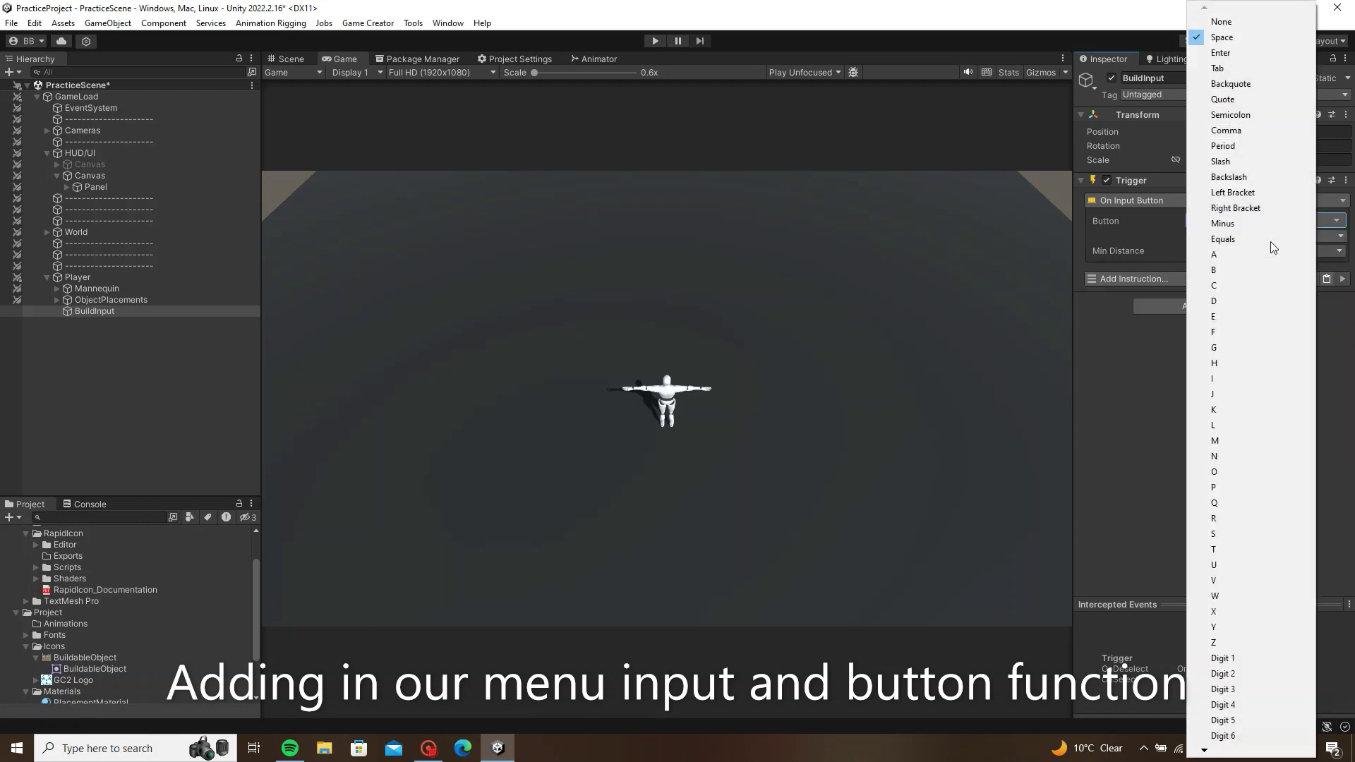
{"action": "left_click", "coordinate": [1219, 70]}
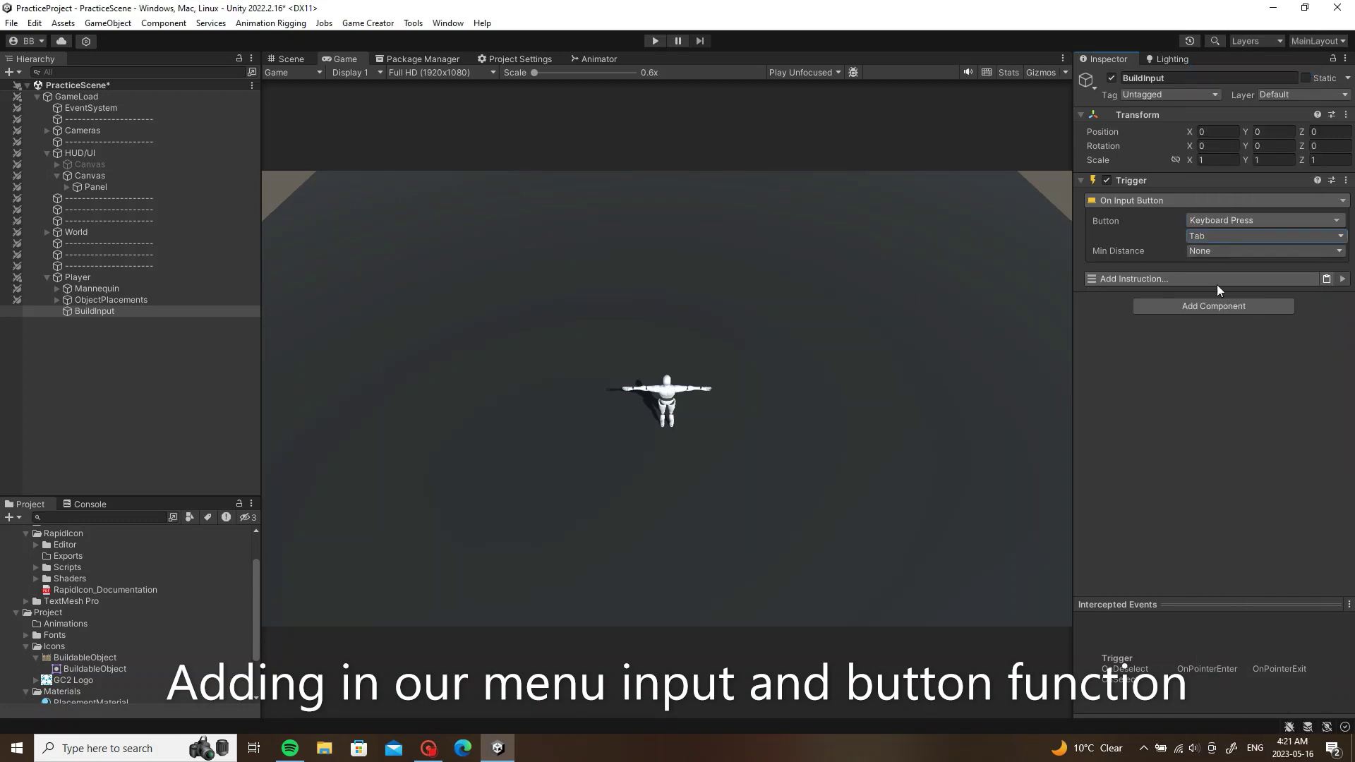
Step: Have the trigger run a new Conditions component on BuildInput
{"action": "left_click", "coordinate": [1212, 275]}
{"action": "type", "text": "run"}
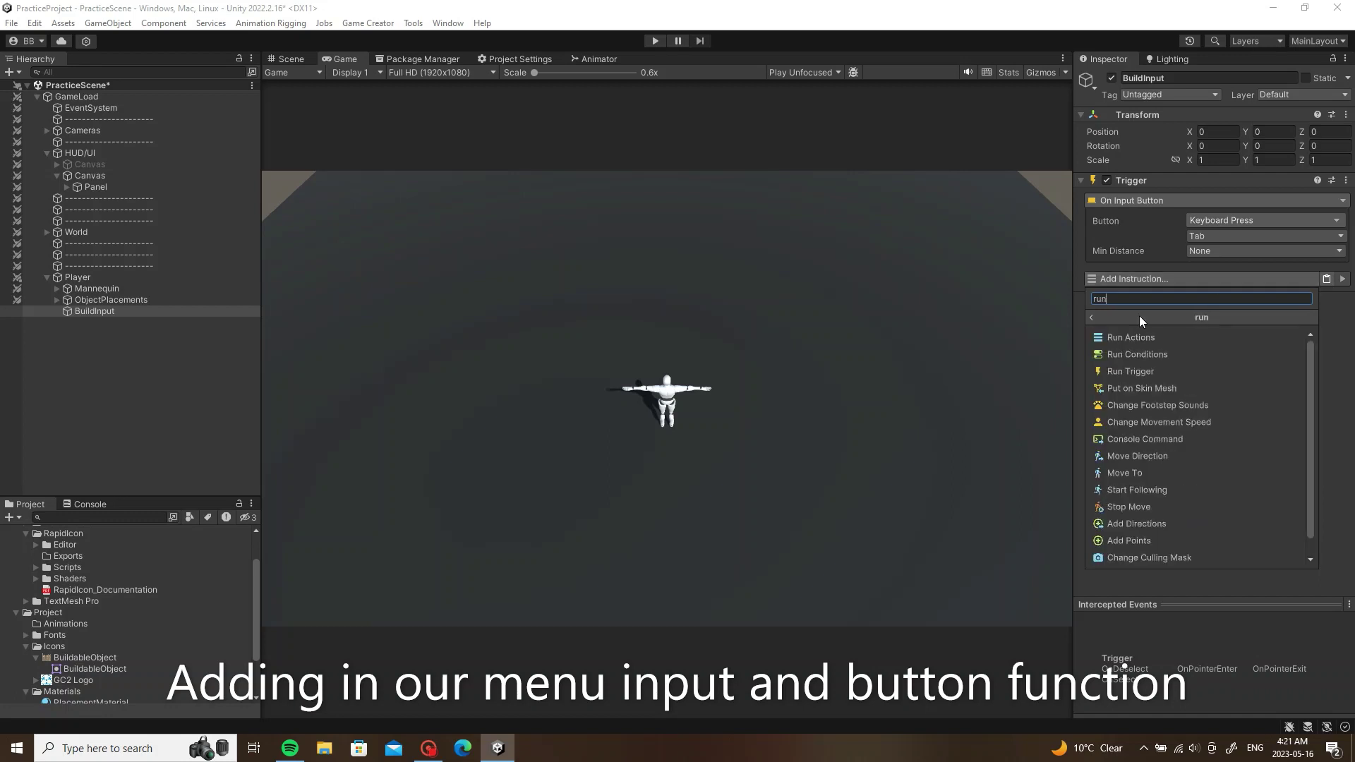
{"action": "left_click", "coordinate": [1139, 315]}
{"action": "left_click", "coordinate": [1240, 367]}
{"action": "type", "text": "co"}
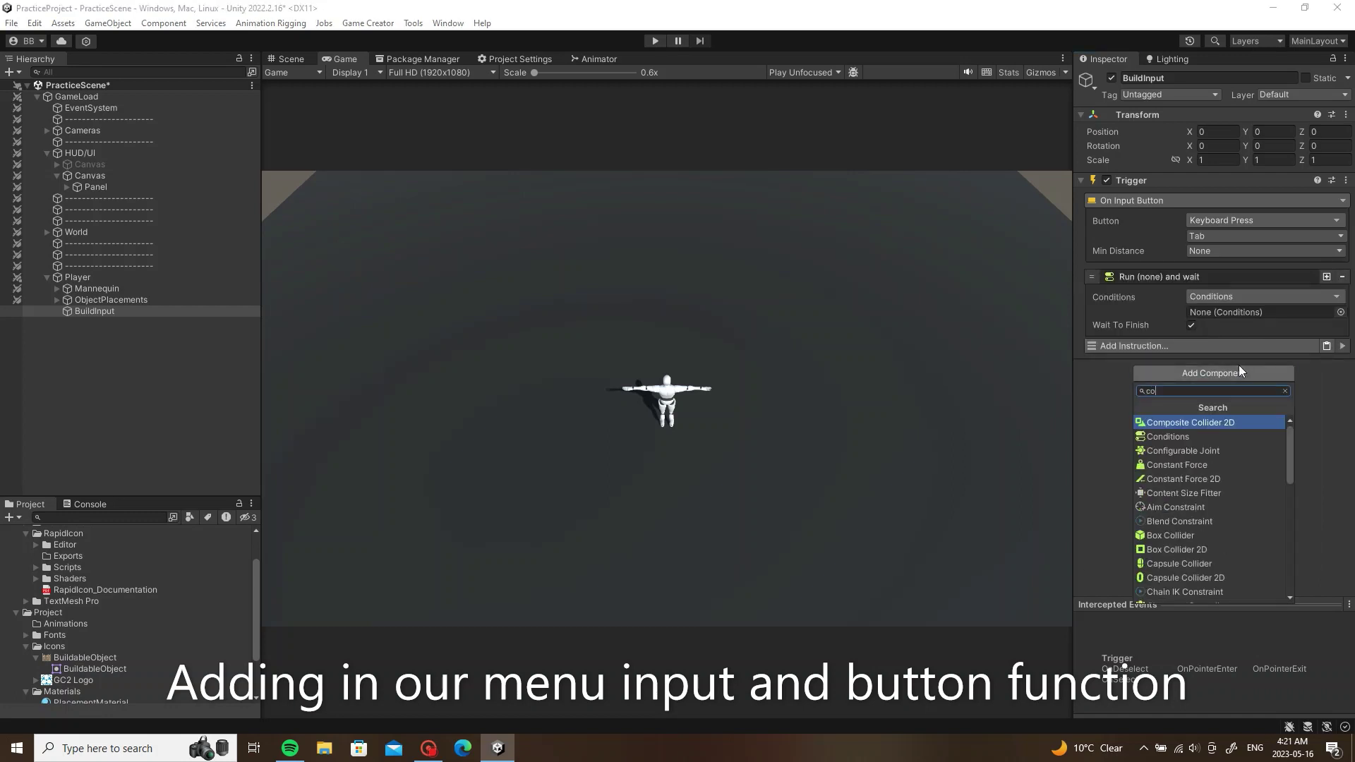
{"action": "type", "text": "ndit"}
{"action": "key", "text": "Return"}
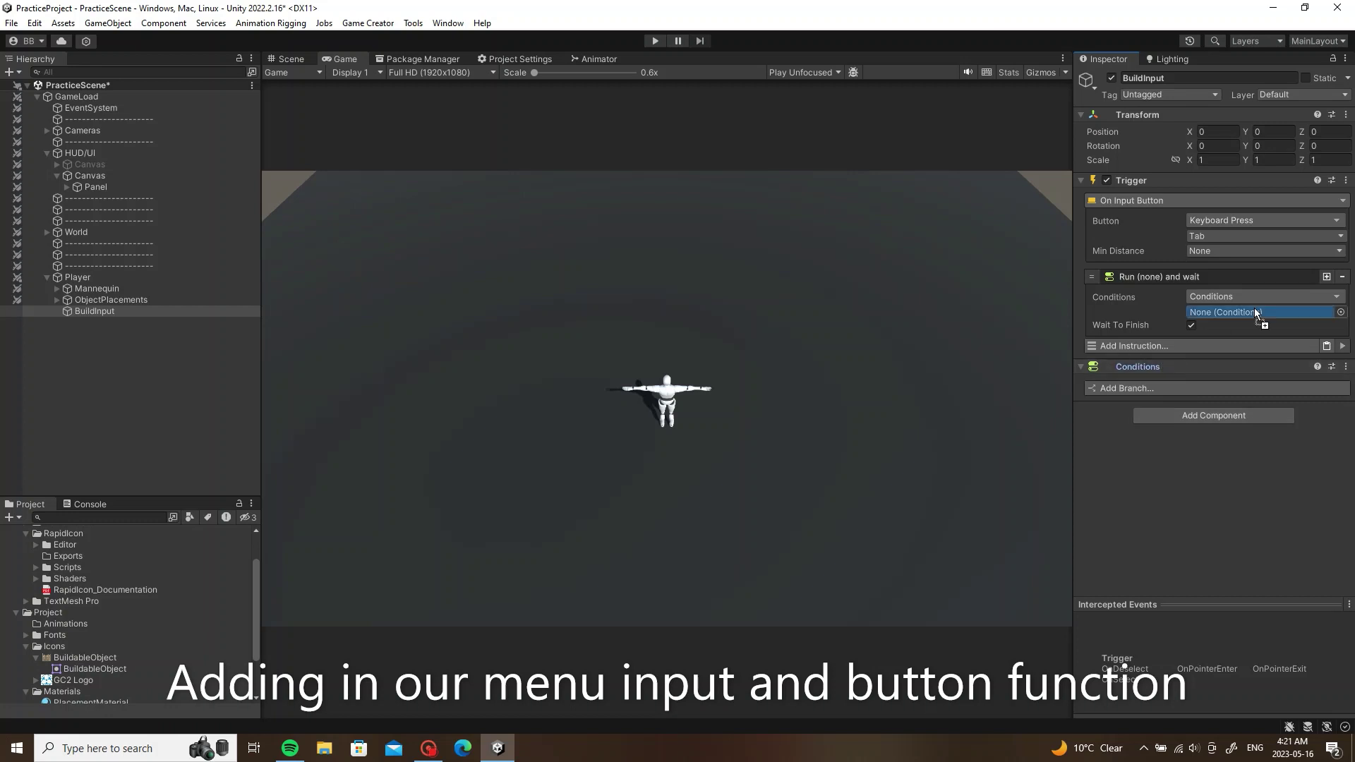
{"action": "left_click_drag", "start_coordinate": [1214, 367], "coordinate": [1255, 311]}
Step: Add a branch whose condition checks that BuildMenu is not active
{"action": "left_click", "coordinate": [1202, 388]}
{"action": "left_click", "coordinate": [1174, 424]}
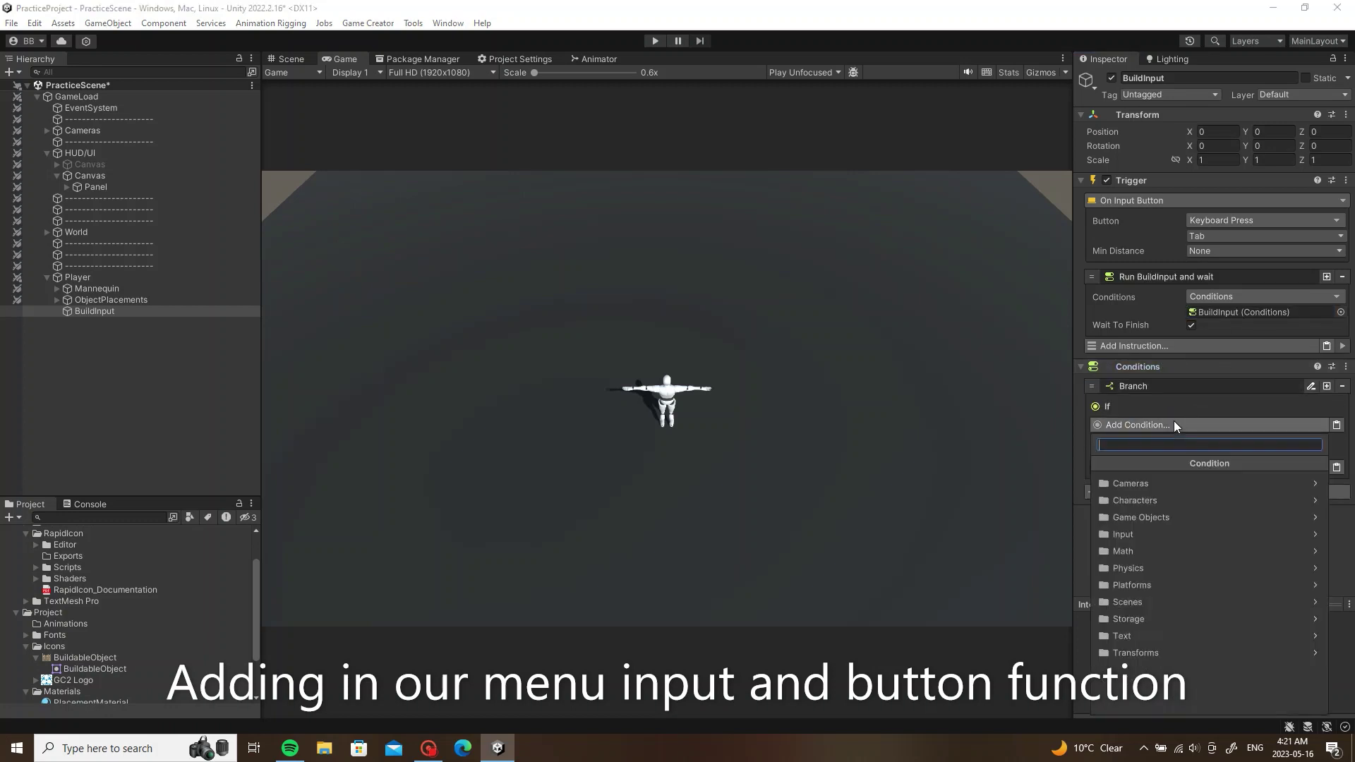
{"action": "type", "text": "objr"}
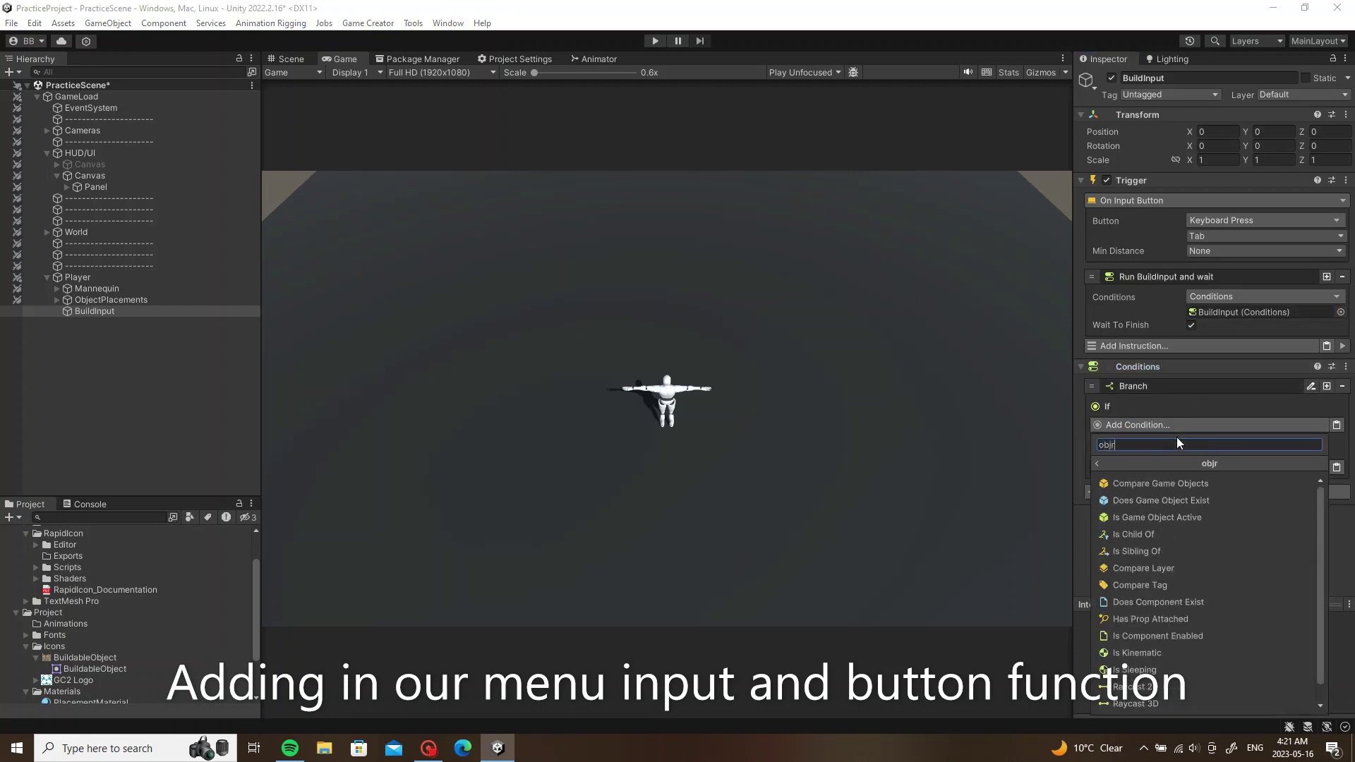
{"action": "key", "text": "BackSpace"}
{"action": "type", "text": "ect"}
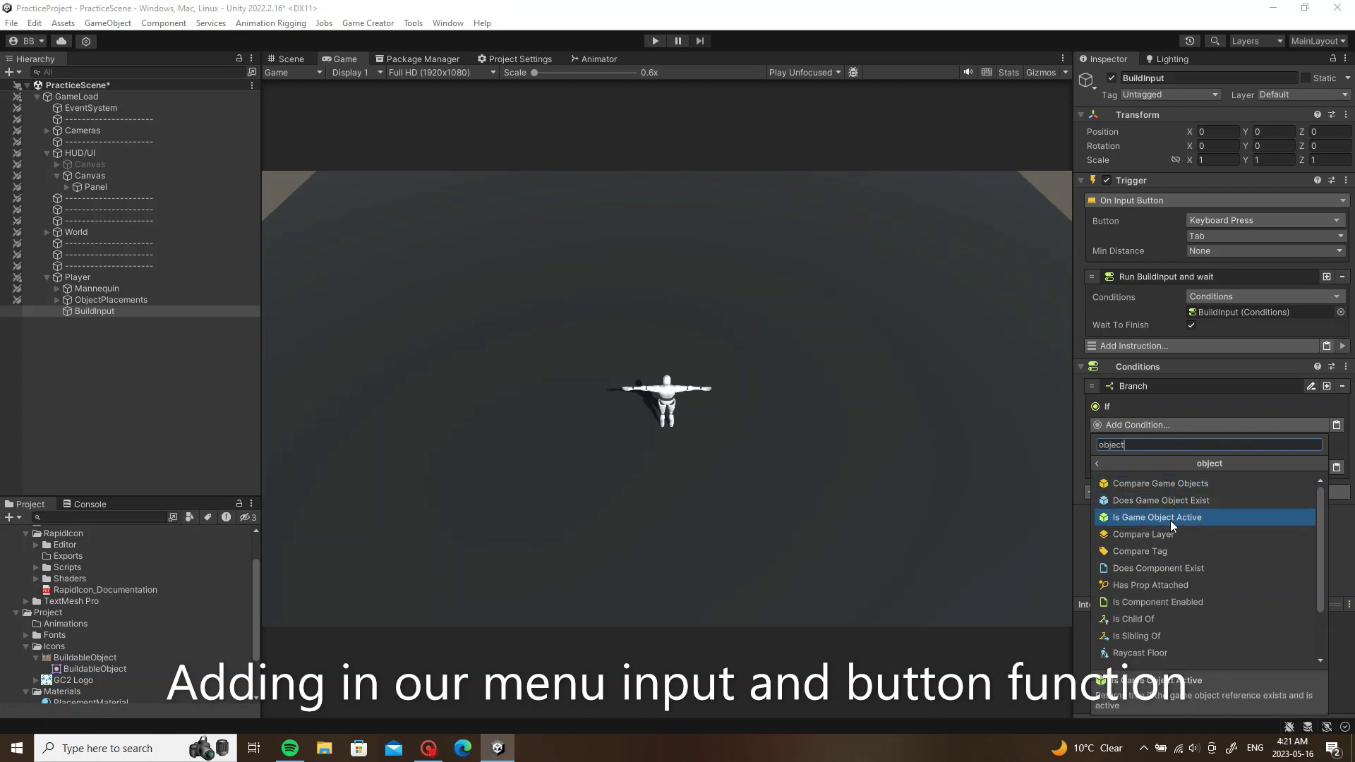
{"action": "left_click", "coordinate": [1170, 518]}
{"action": "left_click", "coordinate": [1114, 424]}
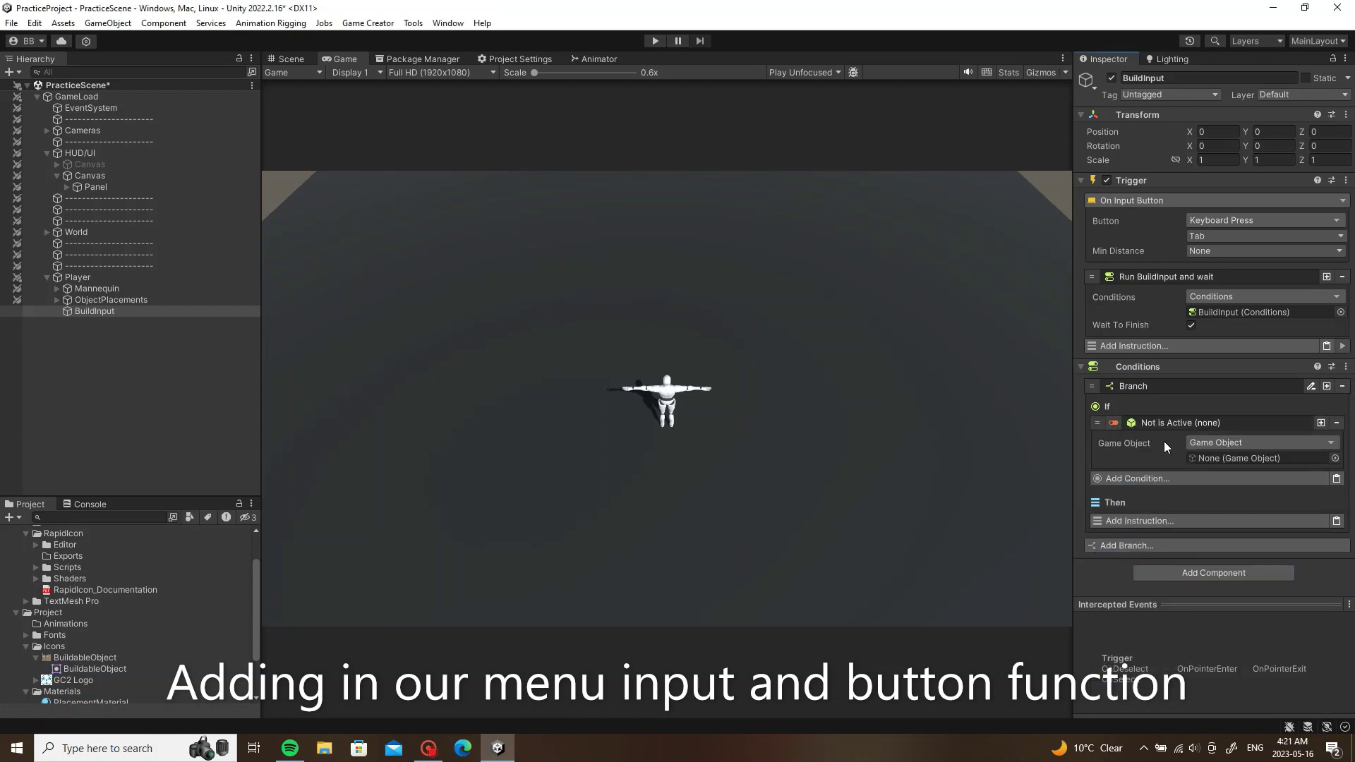
{"action": "left_click", "coordinate": [62, 188]}
{"action": "left_click", "coordinate": [63, 188]}
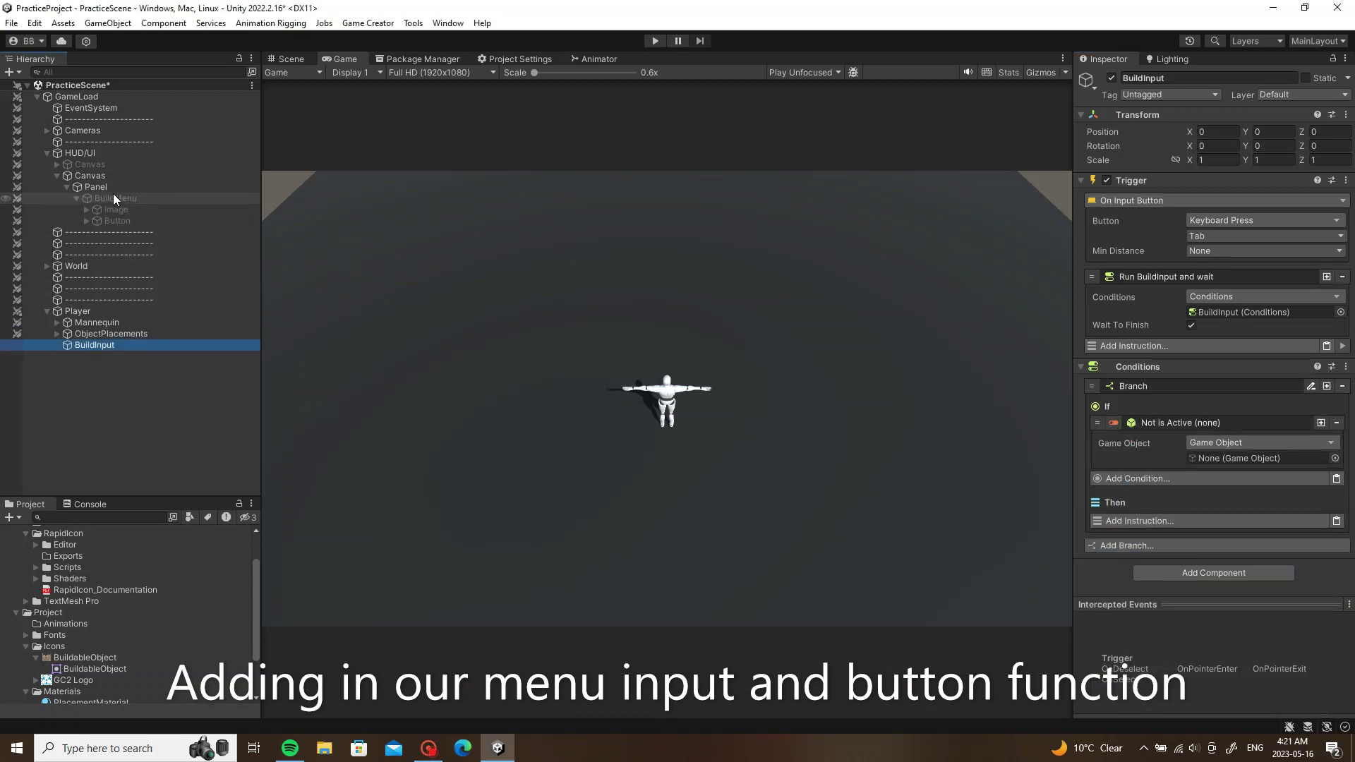
{"action": "left_click_drag", "start_coordinate": [113, 198], "coordinate": [1239, 457]}
{"action": "left_click", "coordinate": [1242, 425]}
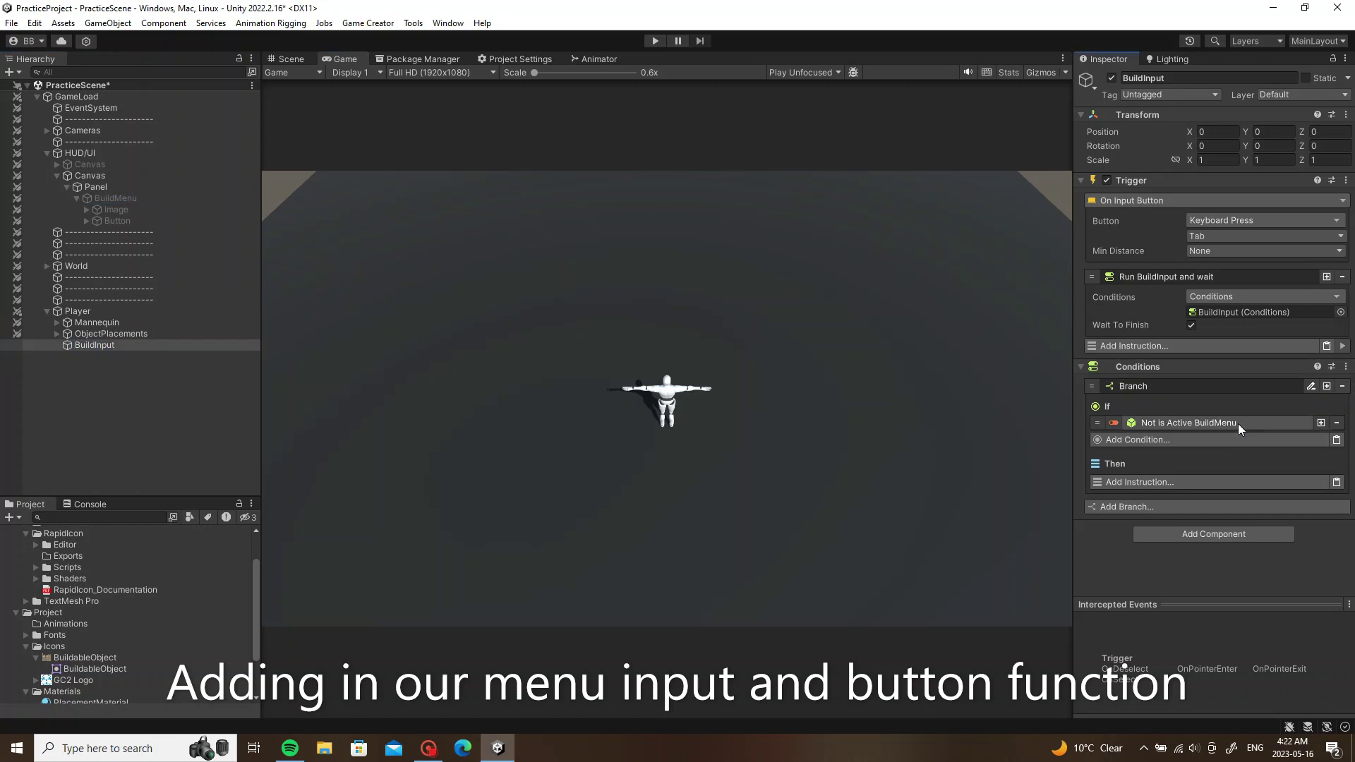
Step: Make that branch activate BuildMenu and BuildableObjectPlacement
{"action": "left_click", "coordinate": [1195, 483]}
{"action": "type", "text": "set"}
{"action": "left_click", "coordinate": [1163, 241]}
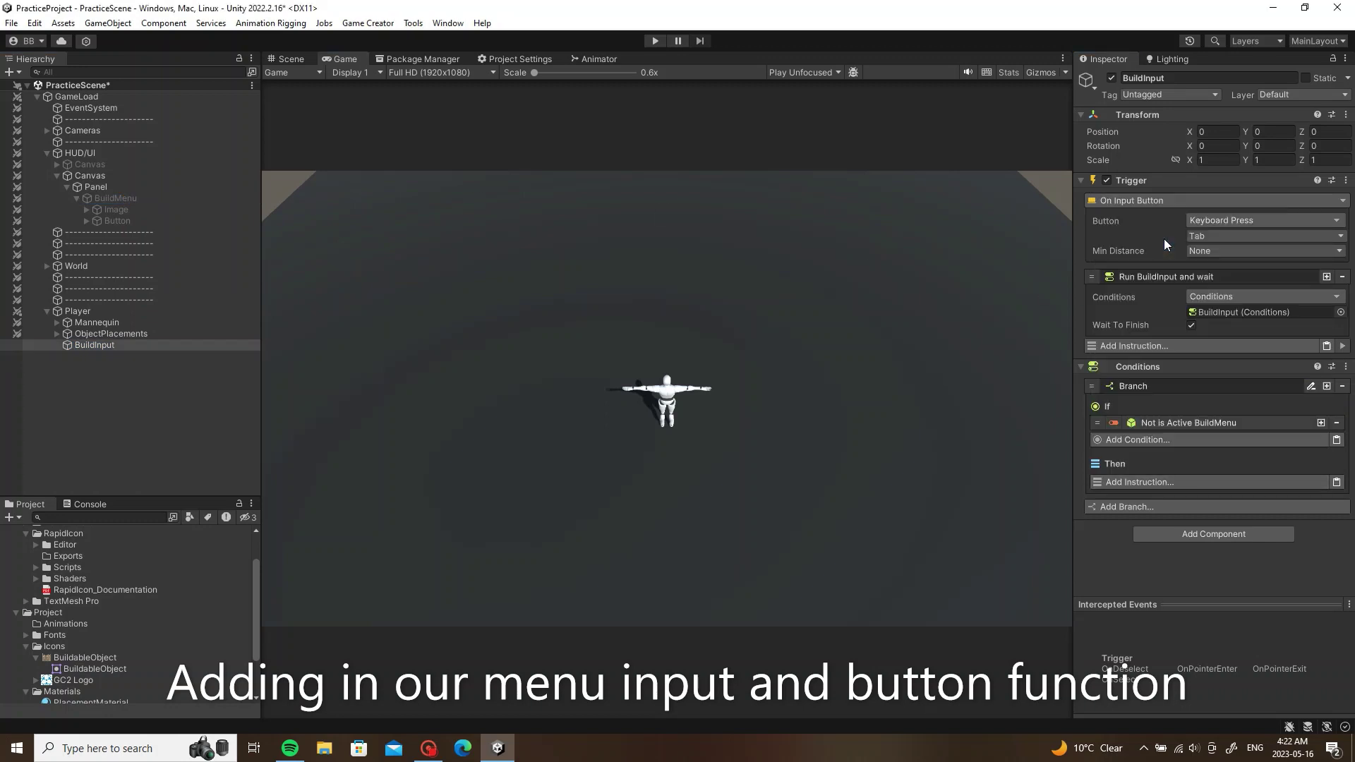
{"action": "left_click_drag", "start_coordinate": [120, 206], "coordinate": [1277, 478]}
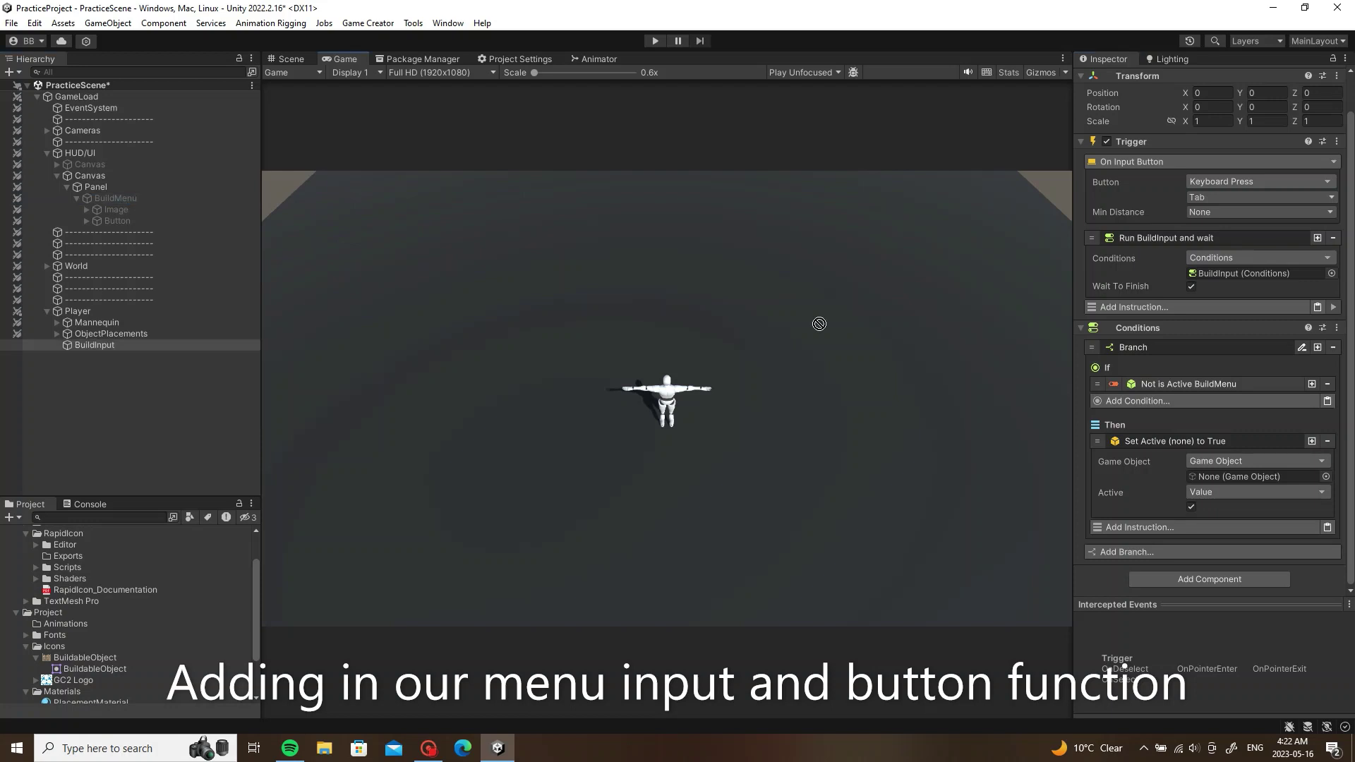
{"action": "left_click", "coordinate": [1314, 480]}
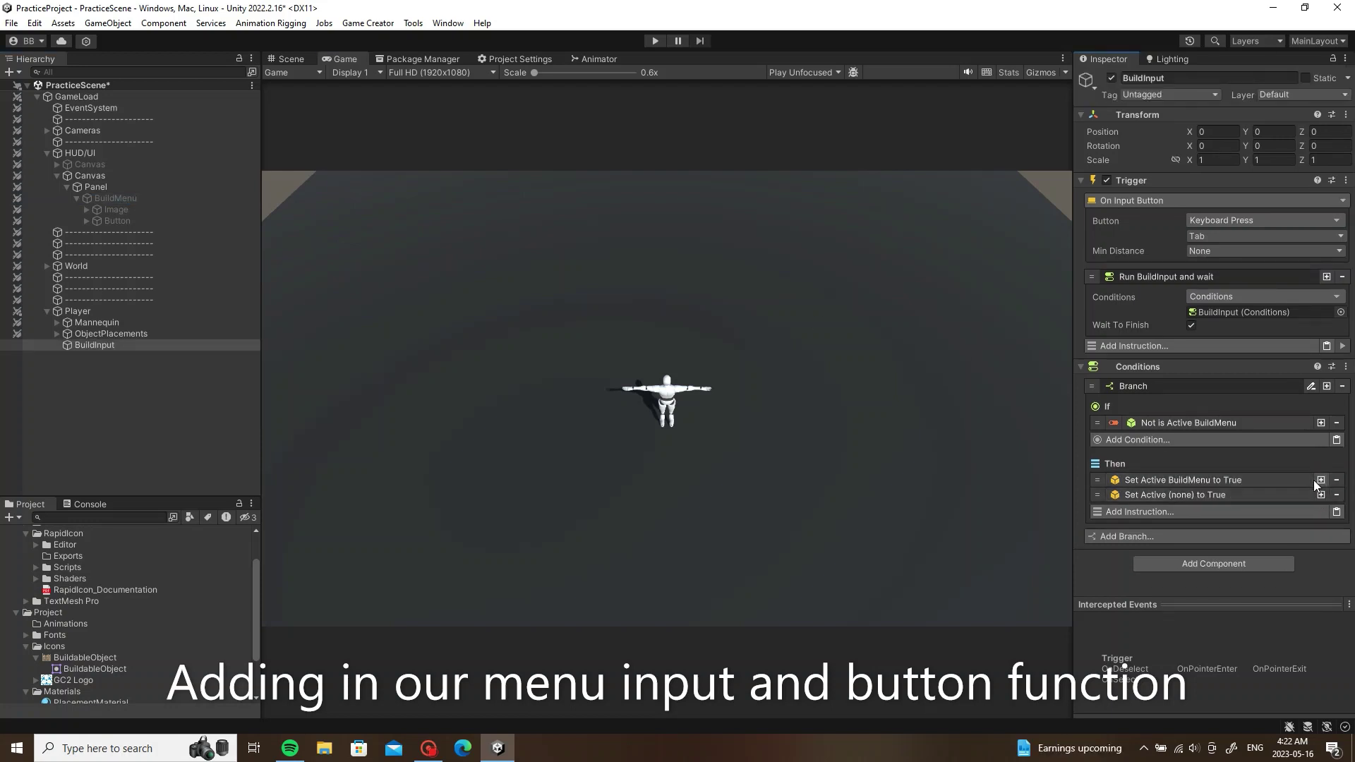
{"action": "left_click", "coordinate": [57, 335]}
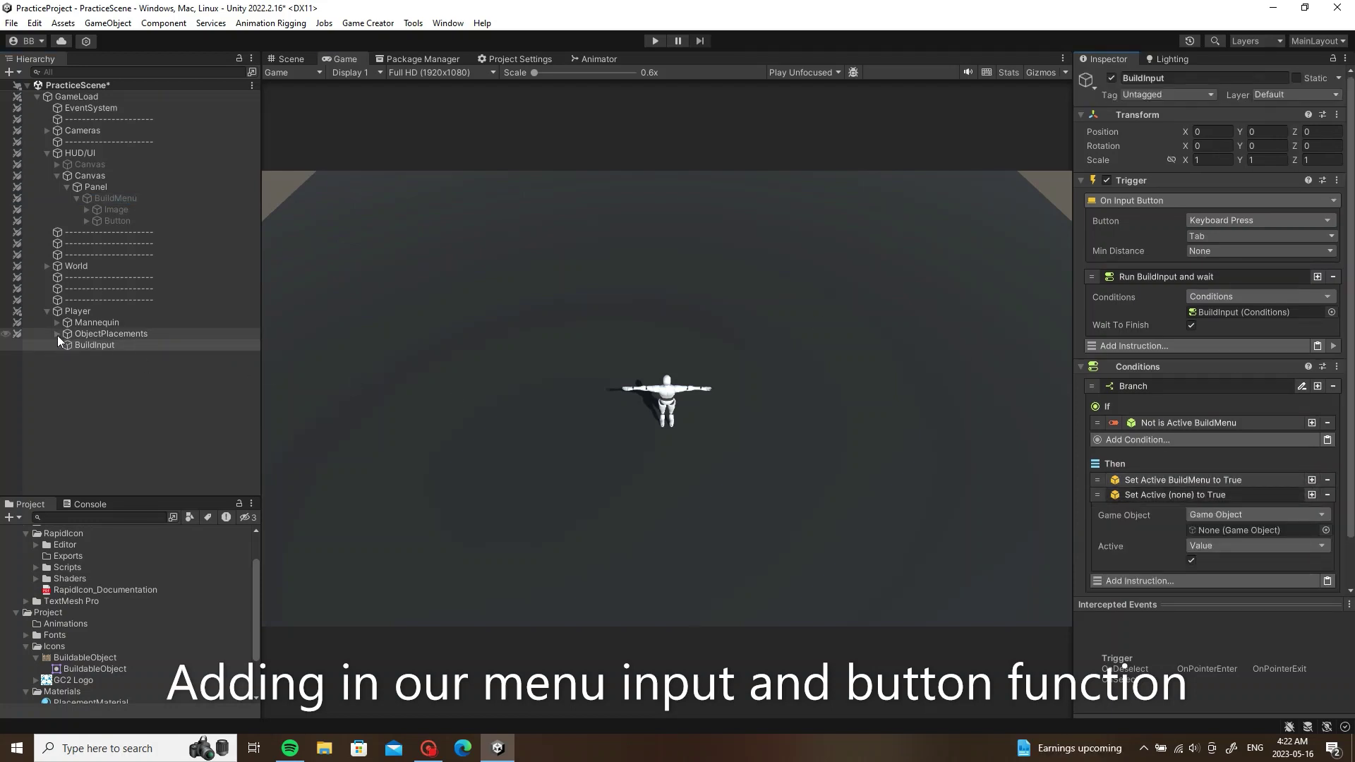
{"action": "left_click_drag", "start_coordinate": [104, 344], "coordinate": [1267, 531]}
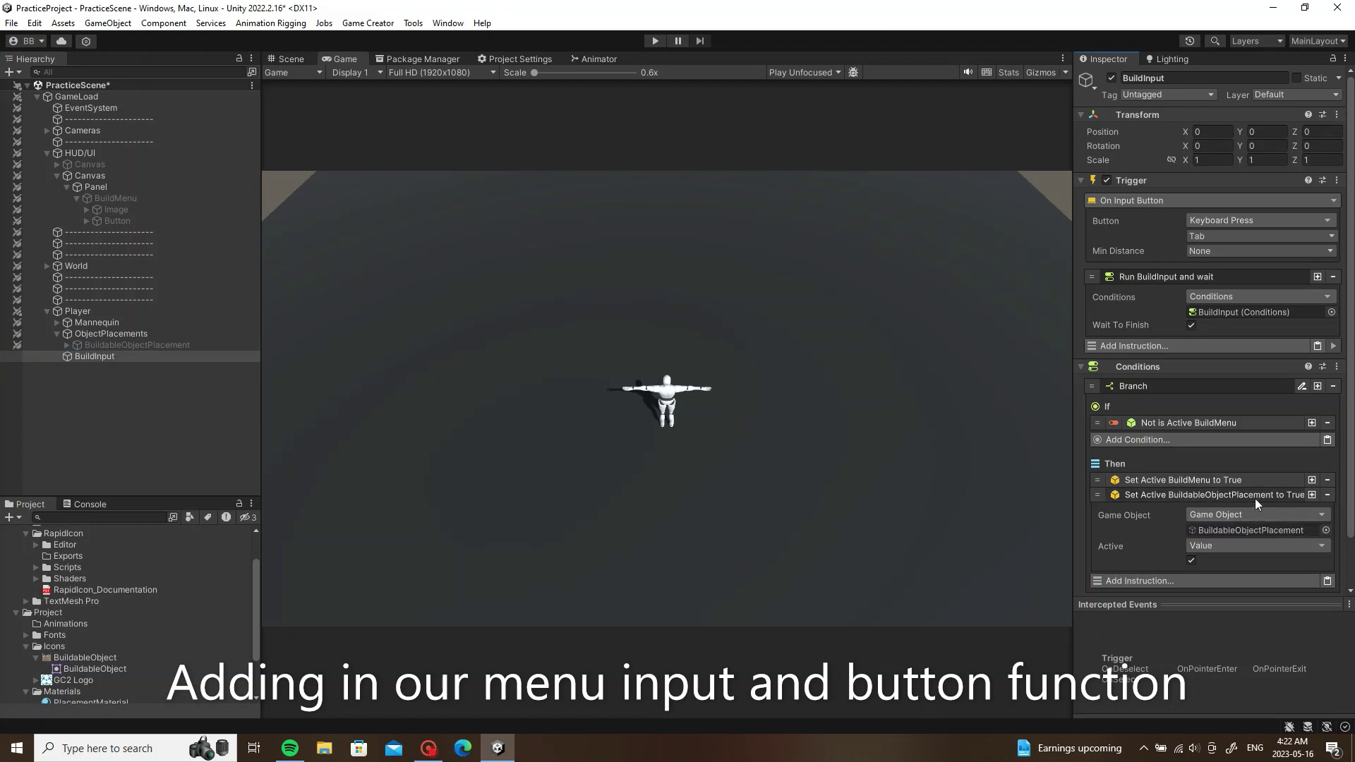
Step: Duplicate the branch and make its condition check that BuildMenu is active
{"action": "left_click", "coordinate": [1318, 386]}
{"action": "left_click", "coordinate": [1114, 438]}
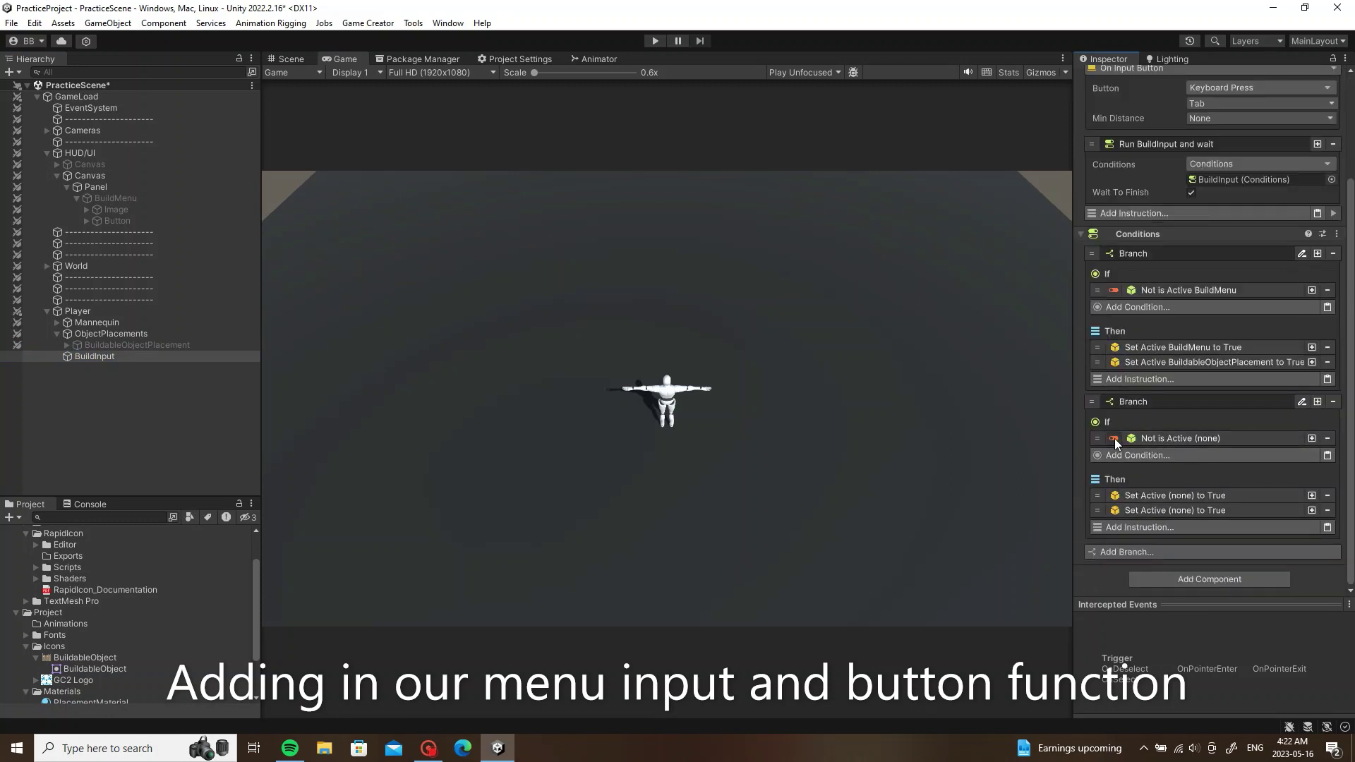
{"action": "left_click", "coordinate": [1186, 438]}
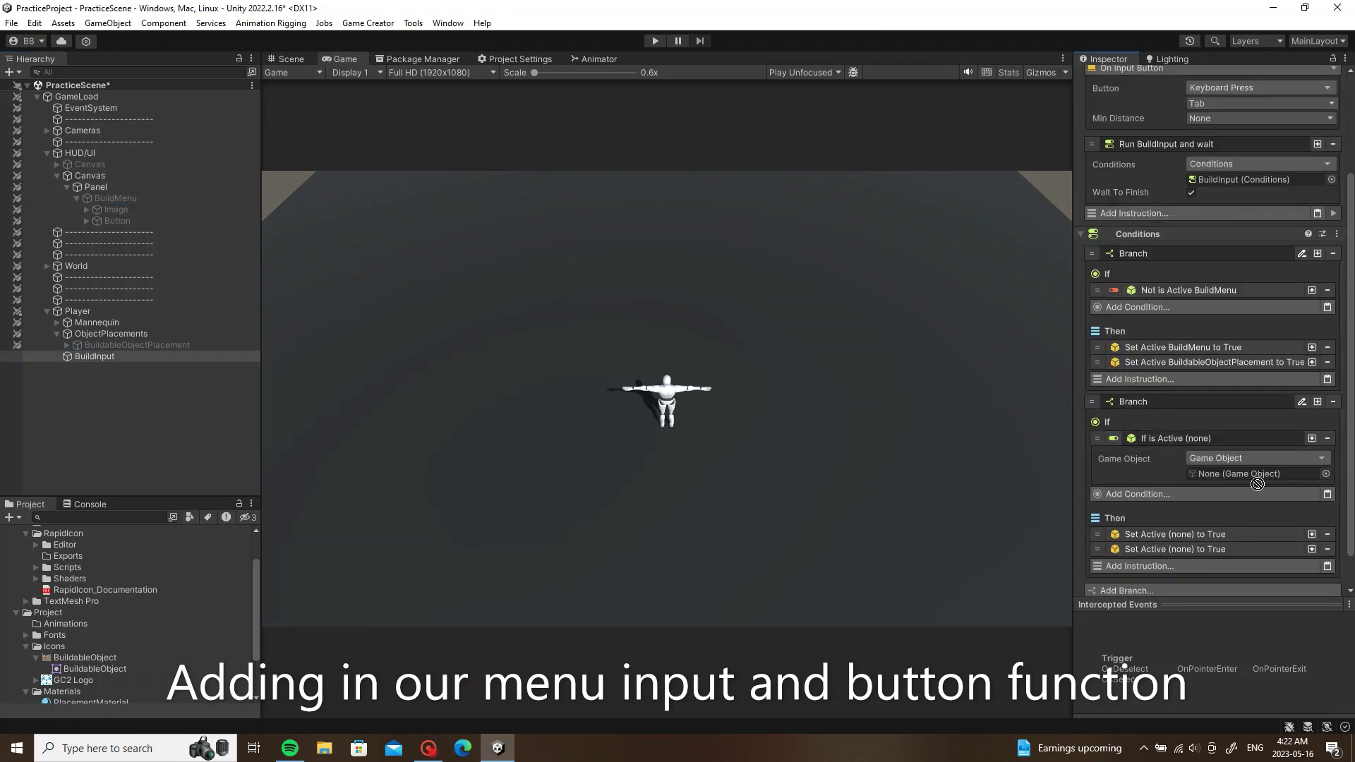
{"action": "left_click_drag", "start_coordinate": [1132, 396], "coordinate": [1256, 474]}
{"action": "left_click", "coordinate": [1209, 438]}
Step: Make the copied branch deactivate BuildMenu and BuildableObjectPlacement, then save the scene
{"action": "left_click", "coordinate": [1201, 510]}
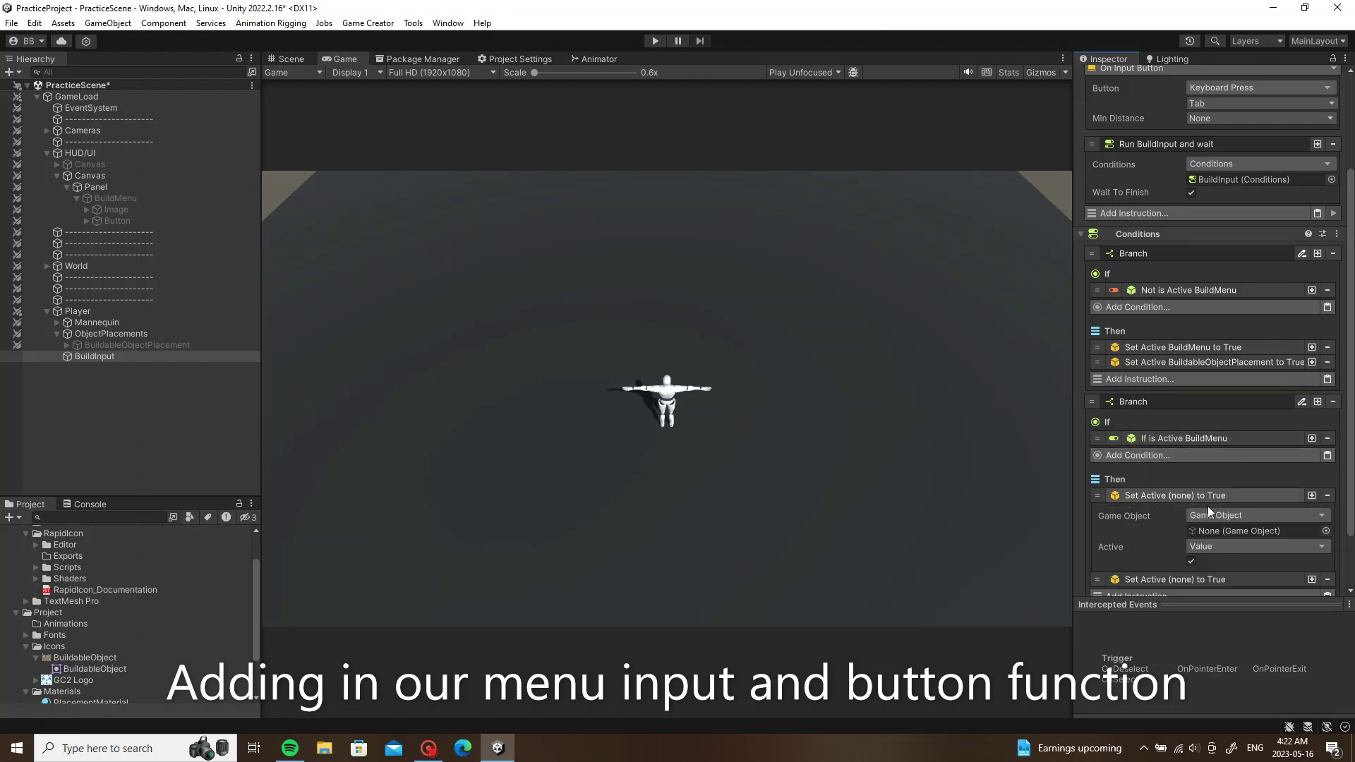
{"action": "left_click", "coordinate": [1201, 495]}
{"action": "scroll", "coordinate": [1197, 586], "scroll_direction": "down", "scroll_amount": 3}
{"action": "left_click_drag", "start_coordinate": [115, 199], "coordinate": [1249, 392]}
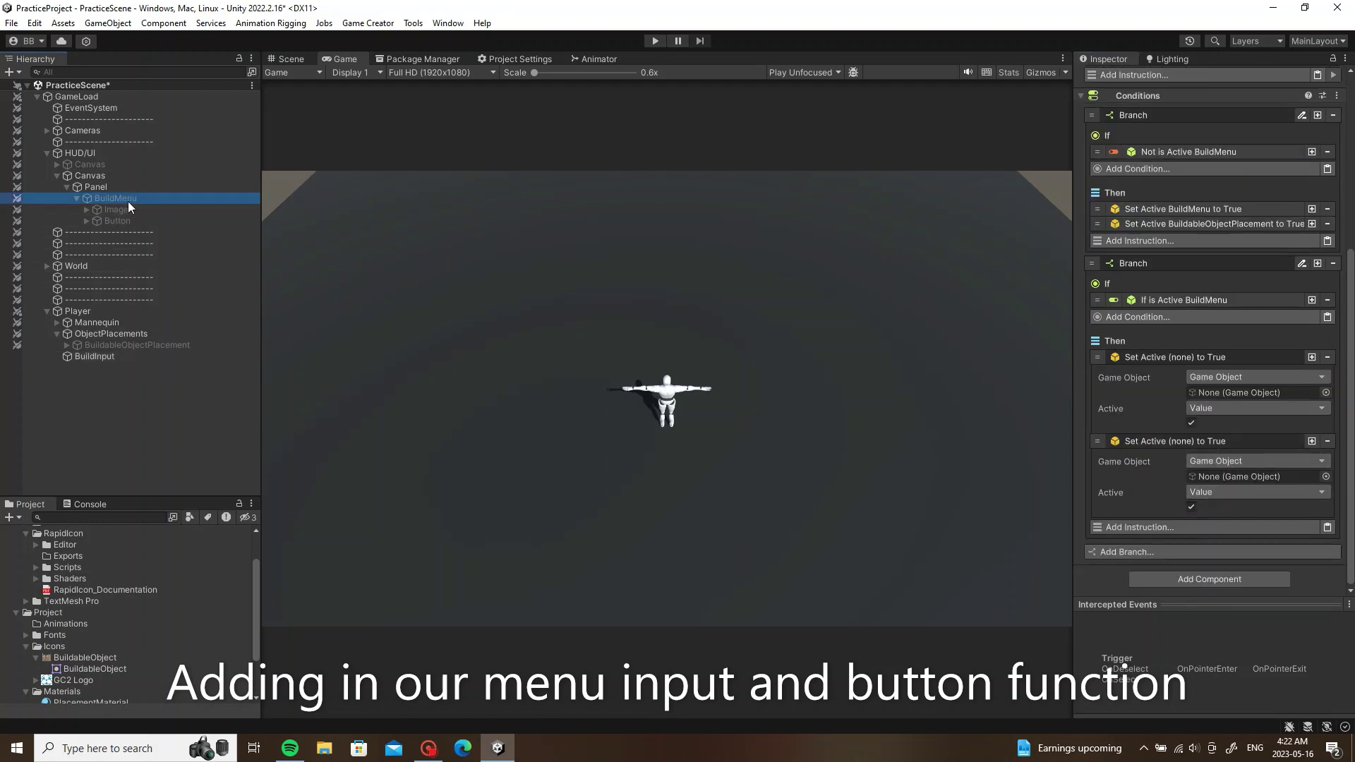
{"action": "left_click_drag", "start_coordinate": [137, 346], "coordinate": [1249, 476]}
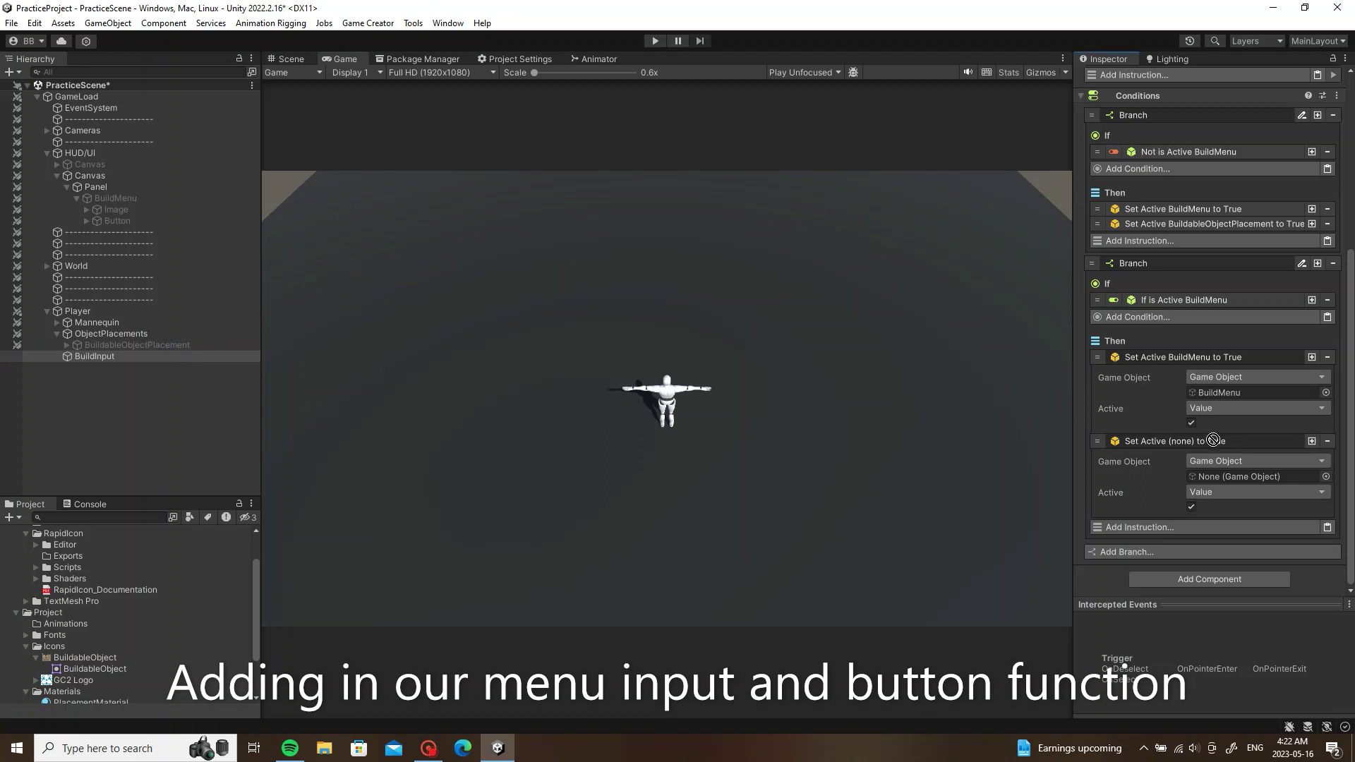
{"action": "left_click", "coordinate": [1192, 507]}
{"action": "left_click", "coordinate": [1191, 422]}
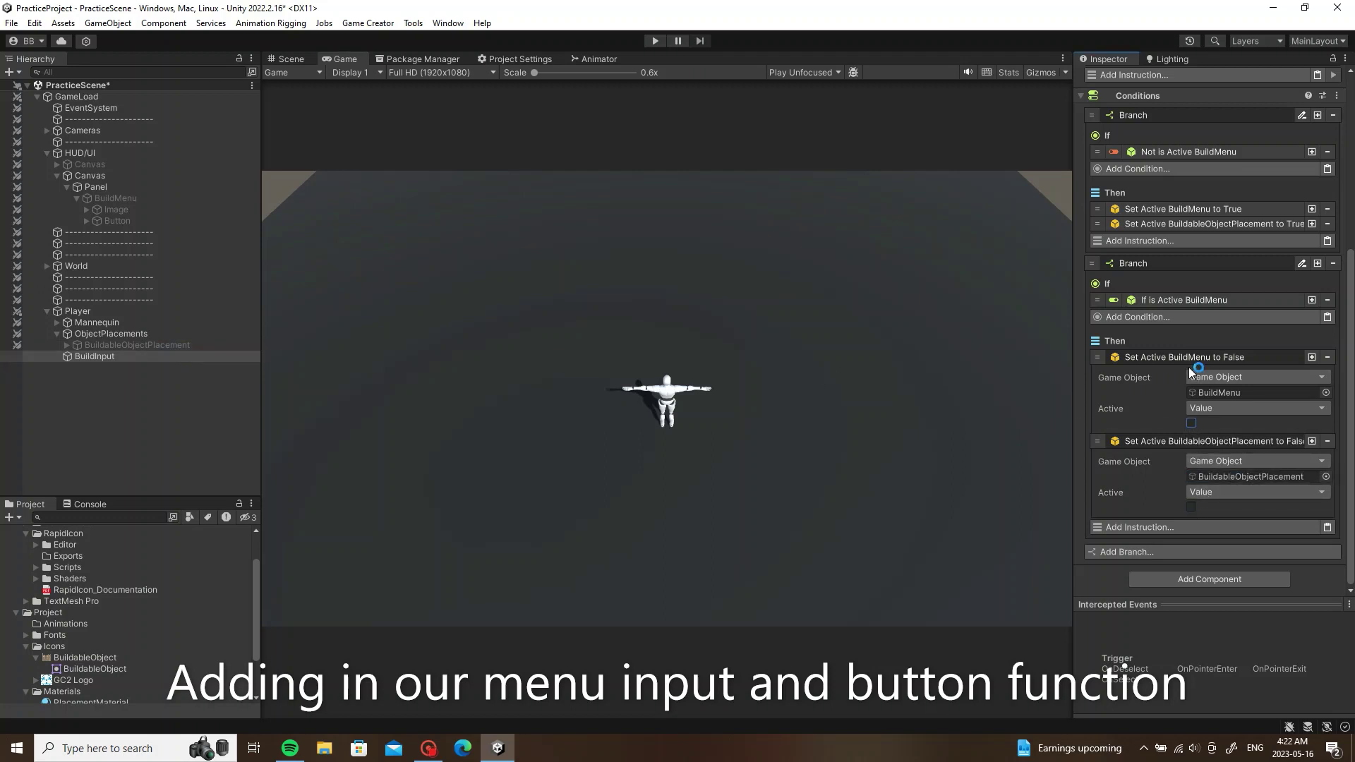
{"action": "left_click", "coordinate": [1189, 359]}
{"action": "left_click", "coordinate": [1174, 443]}
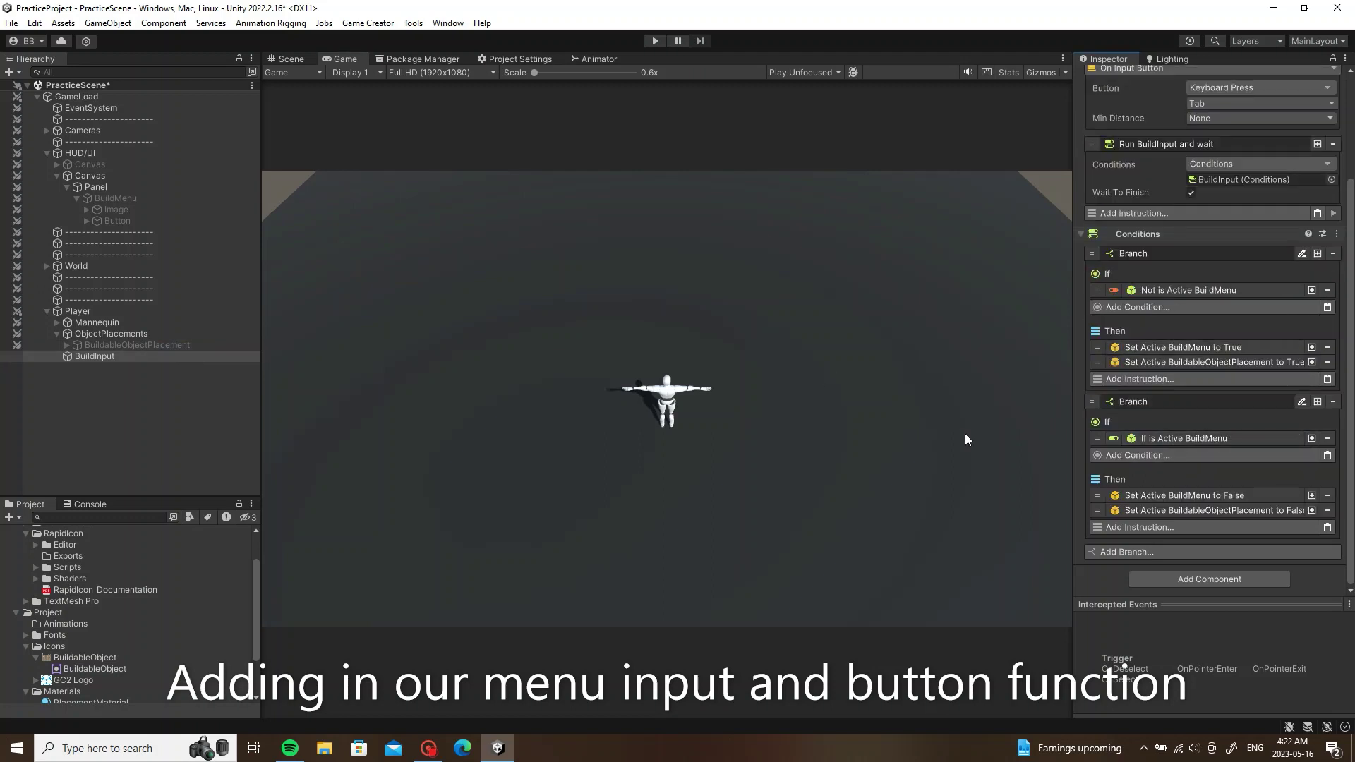
{"action": "key", "text": "ctrl+s"}
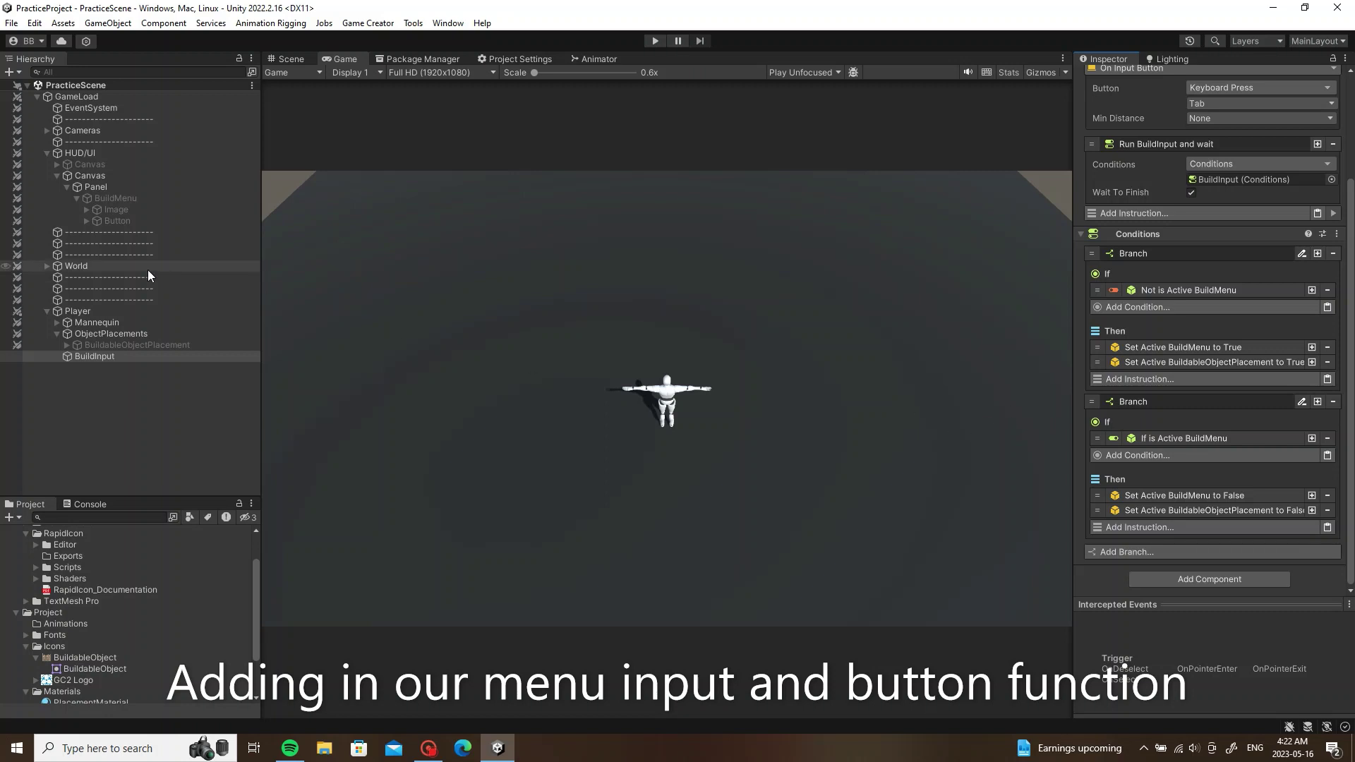
{"action": "left_click", "coordinate": [150, 204]}
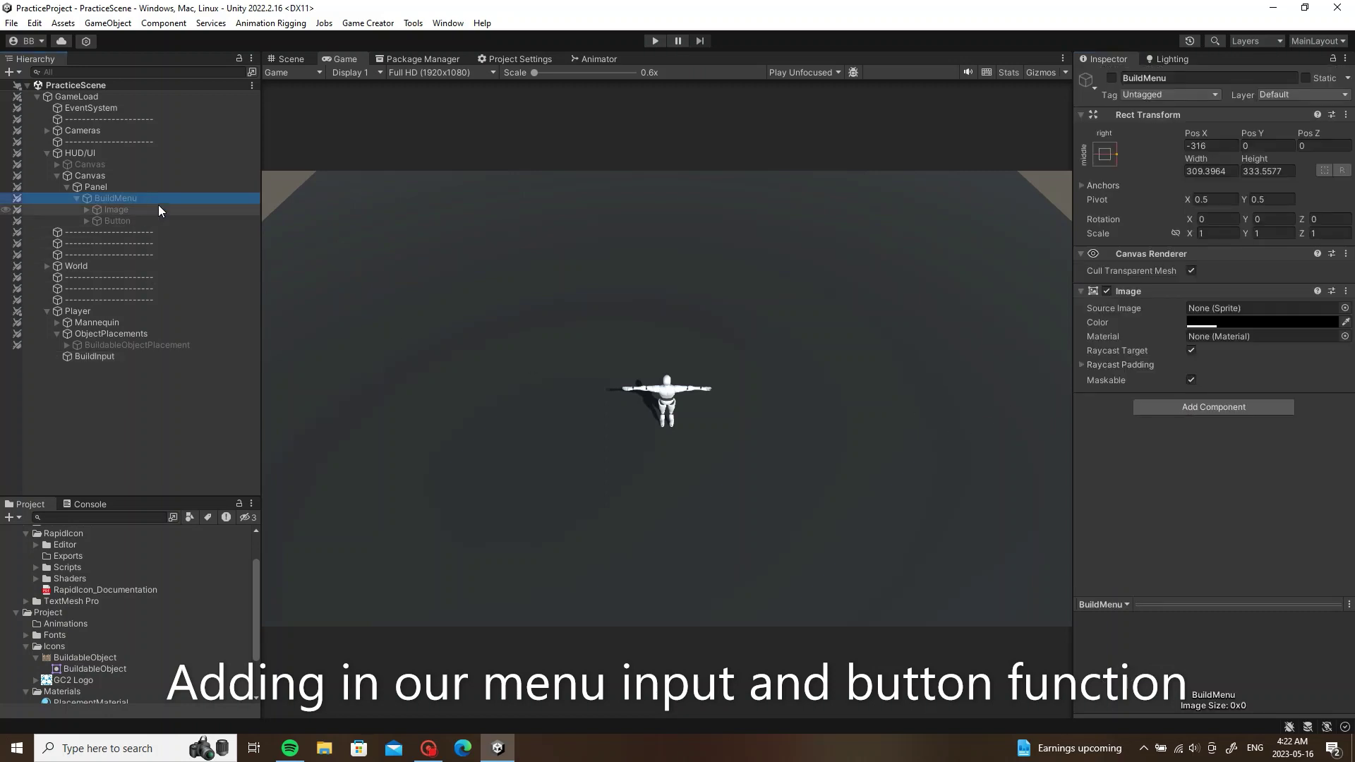
Step: Show BuildMenu and replace the Build button's Log: Click! instruction with Instantiate
{"action": "key", "text": "alt+shift+a"}
{"action": "left_click", "coordinate": [134, 221]}
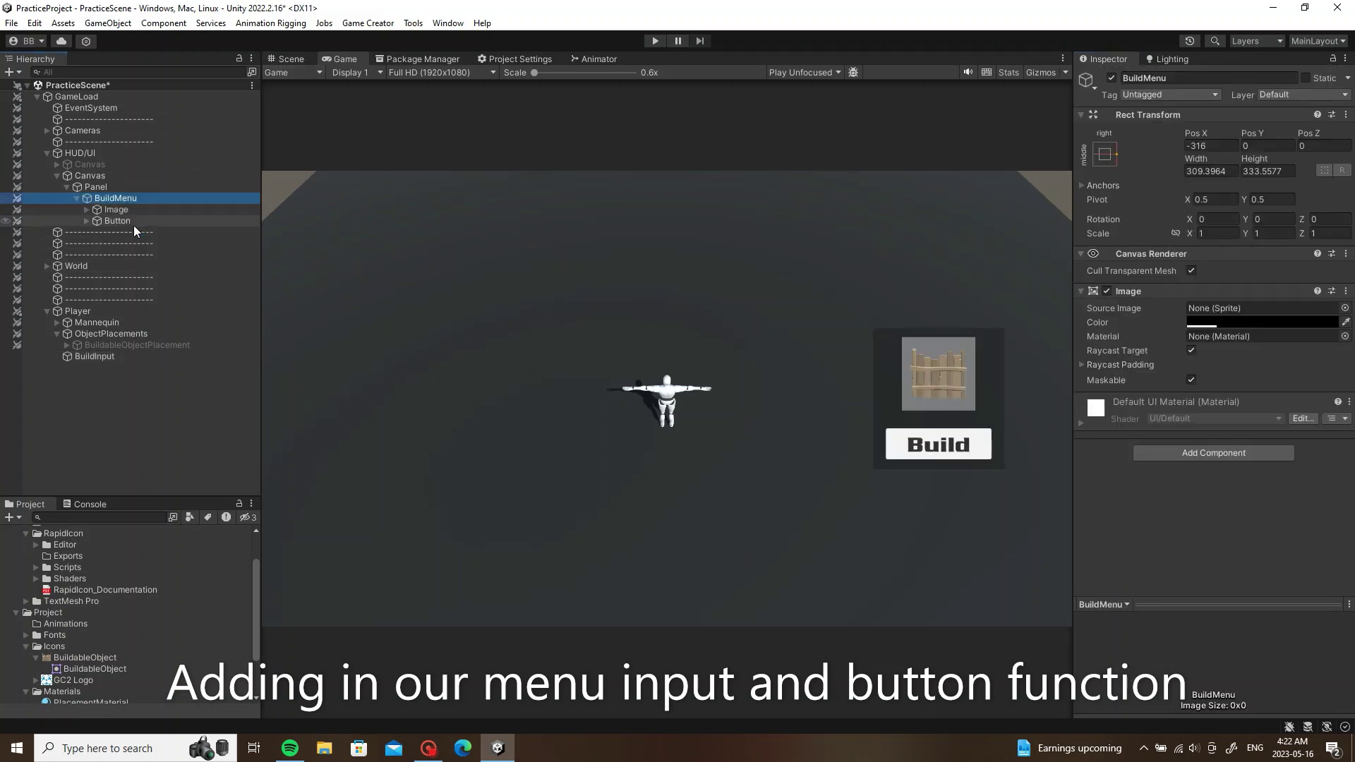
{"action": "scroll", "coordinate": [1226, 480], "scroll_direction": "down", "scroll_amount": 5}
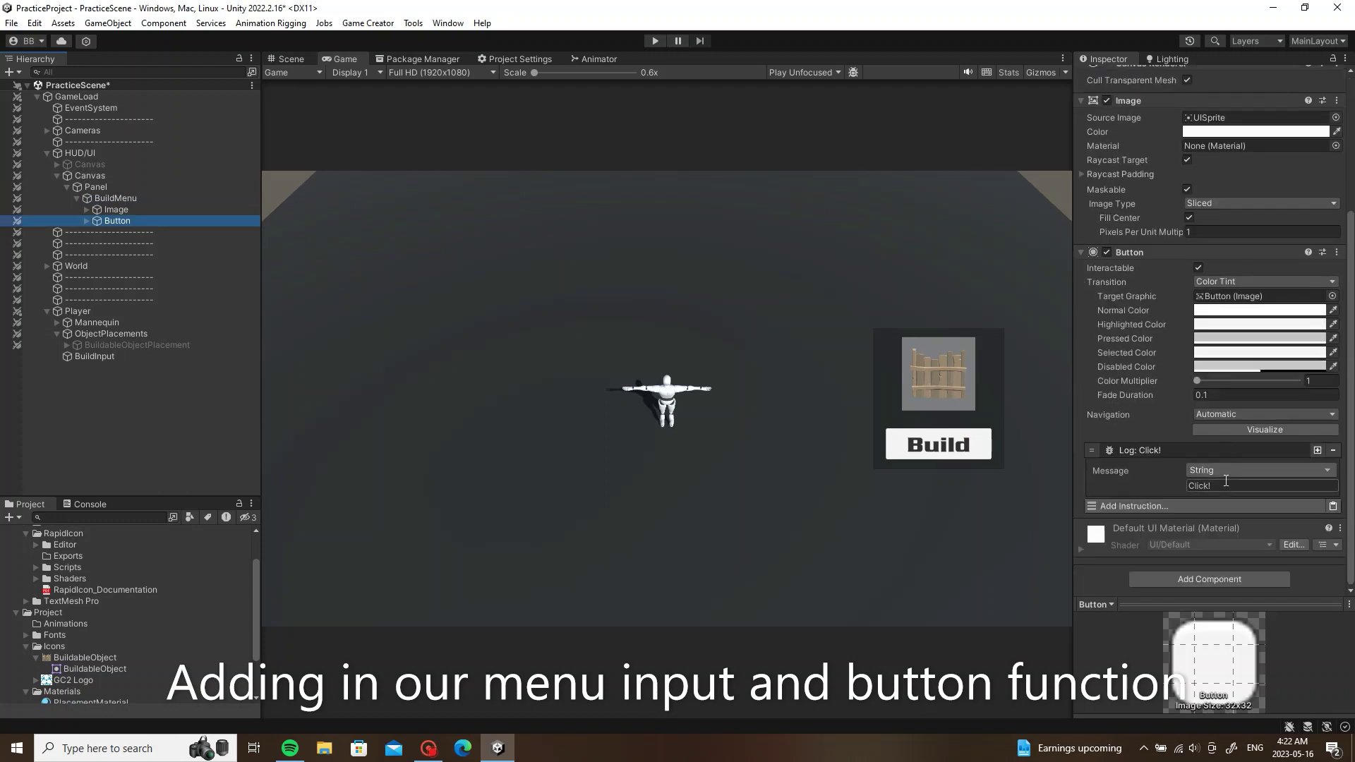
{"action": "left_click", "coordinate": [1331, 452]}
{"action": "left_click", "coordinate": [1166, 506]}
{"action": "type", "text": "i"}
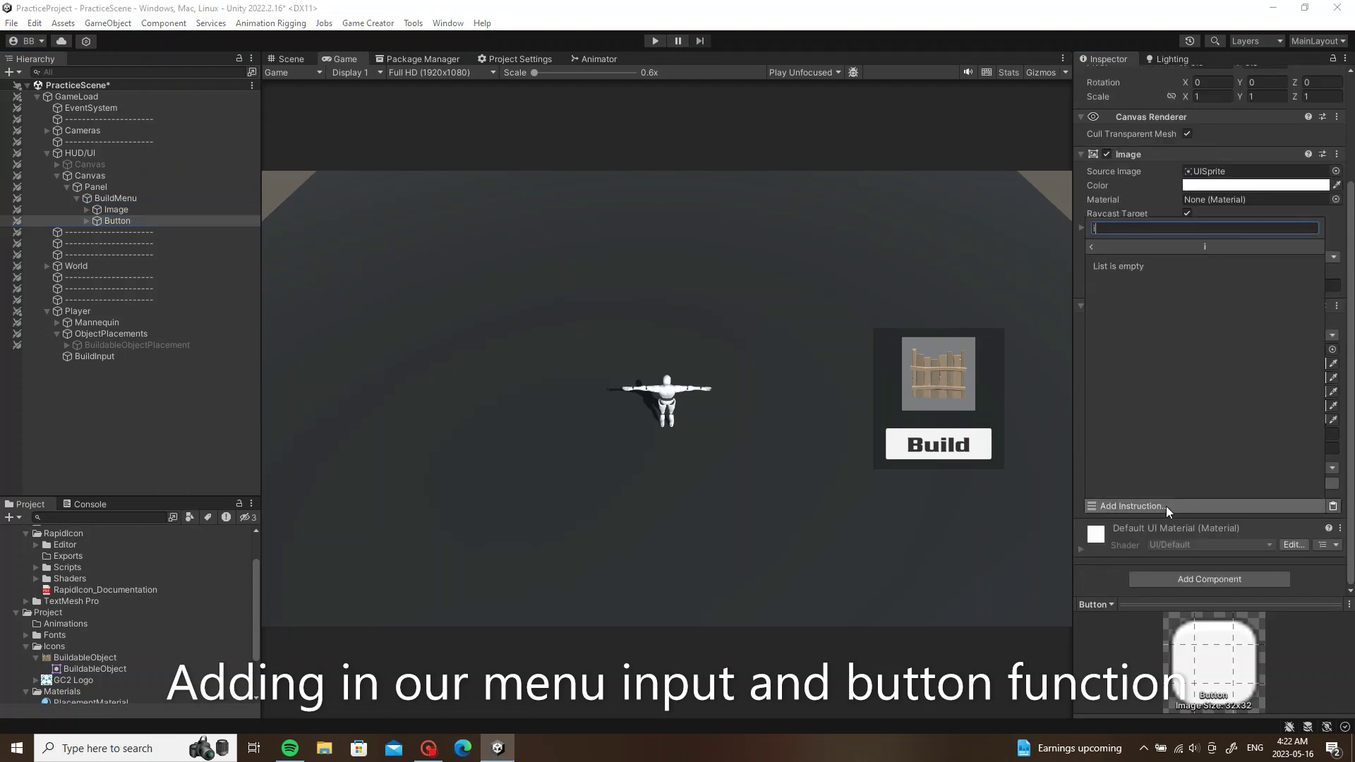
{"action": "type", "text": "nstanti"}
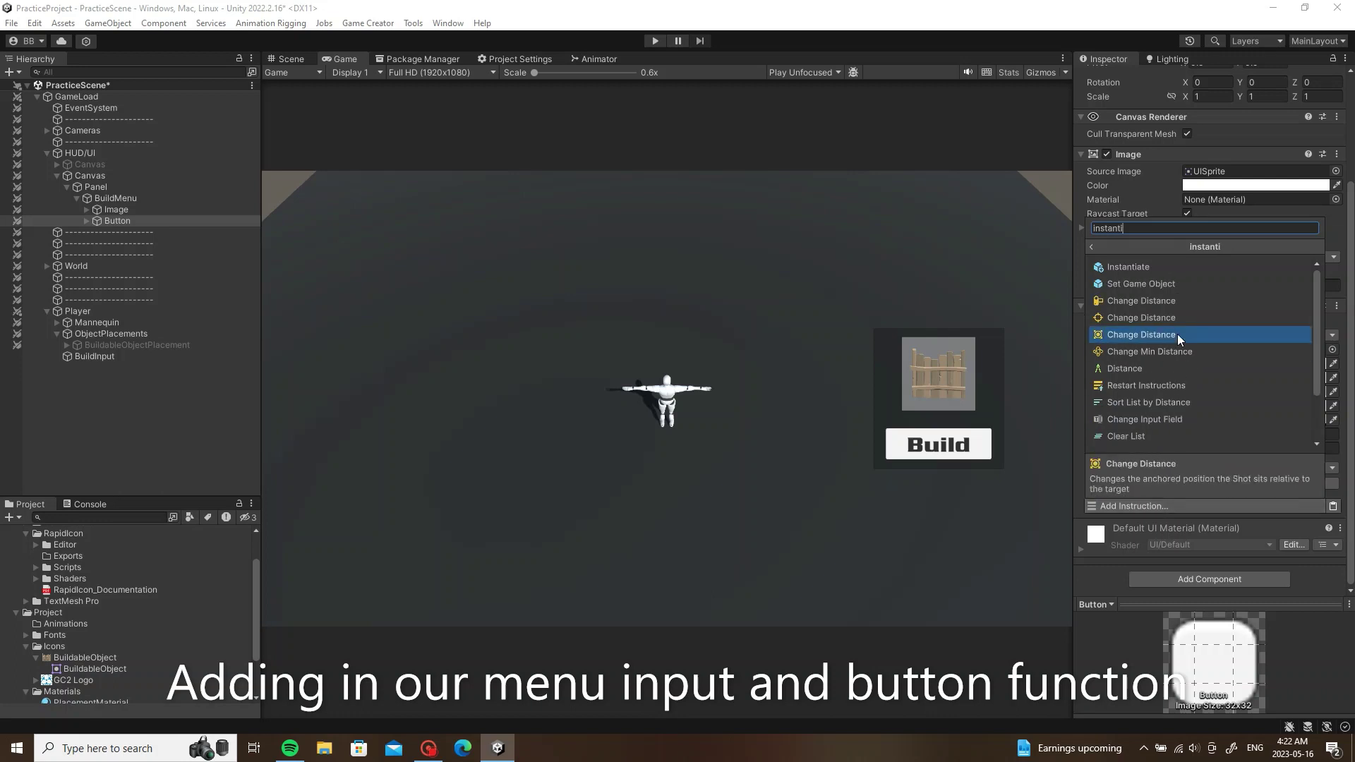
{"action": "left_click", "coordinate": [1159, 268]}
Step: Make the Instantiate spawn BuildableObject at BuildableObjectPlacement's position
{"action": "scroll", "coordinate": [80, 671], "scroll_direction": "down", "scroll_amount": 3}
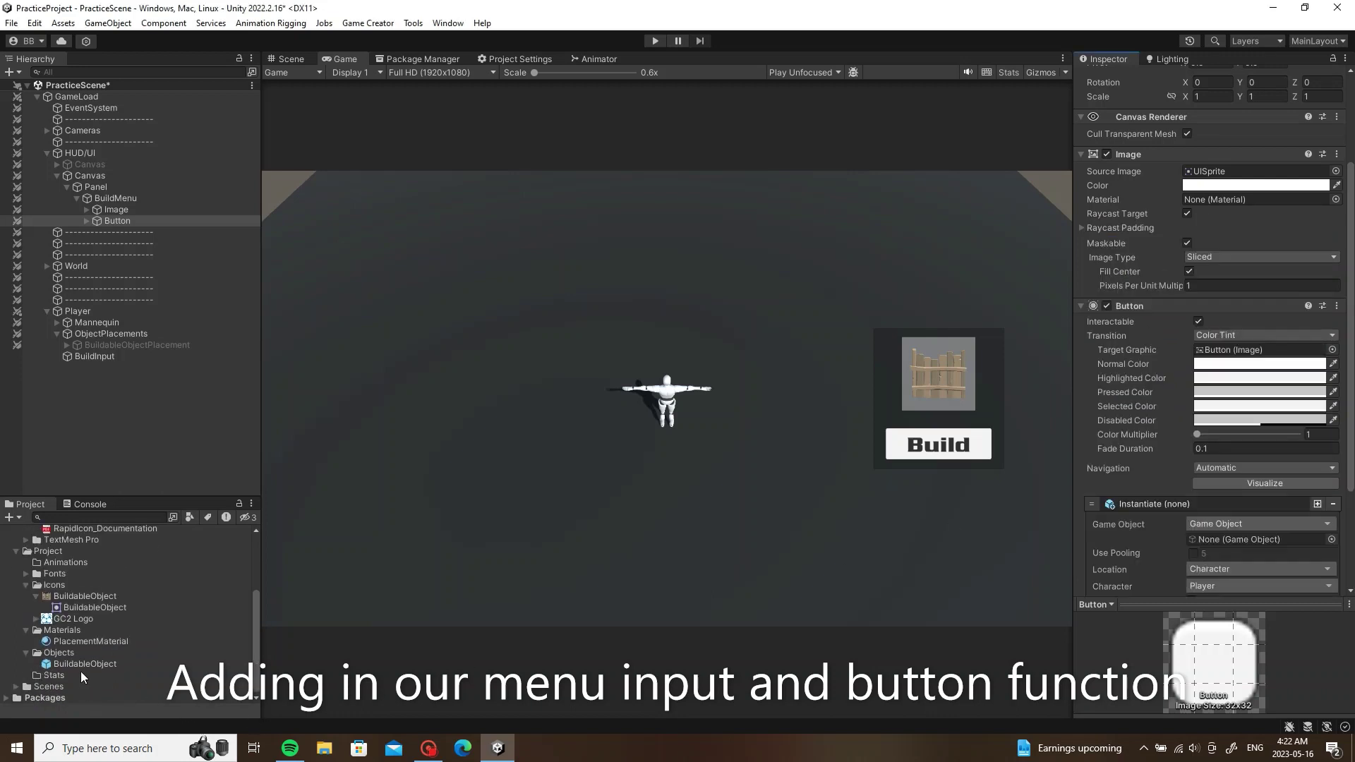
{"action": "left_click_drag", "start_coordinate": [84, 667], "coordinate": [1249, 540]}
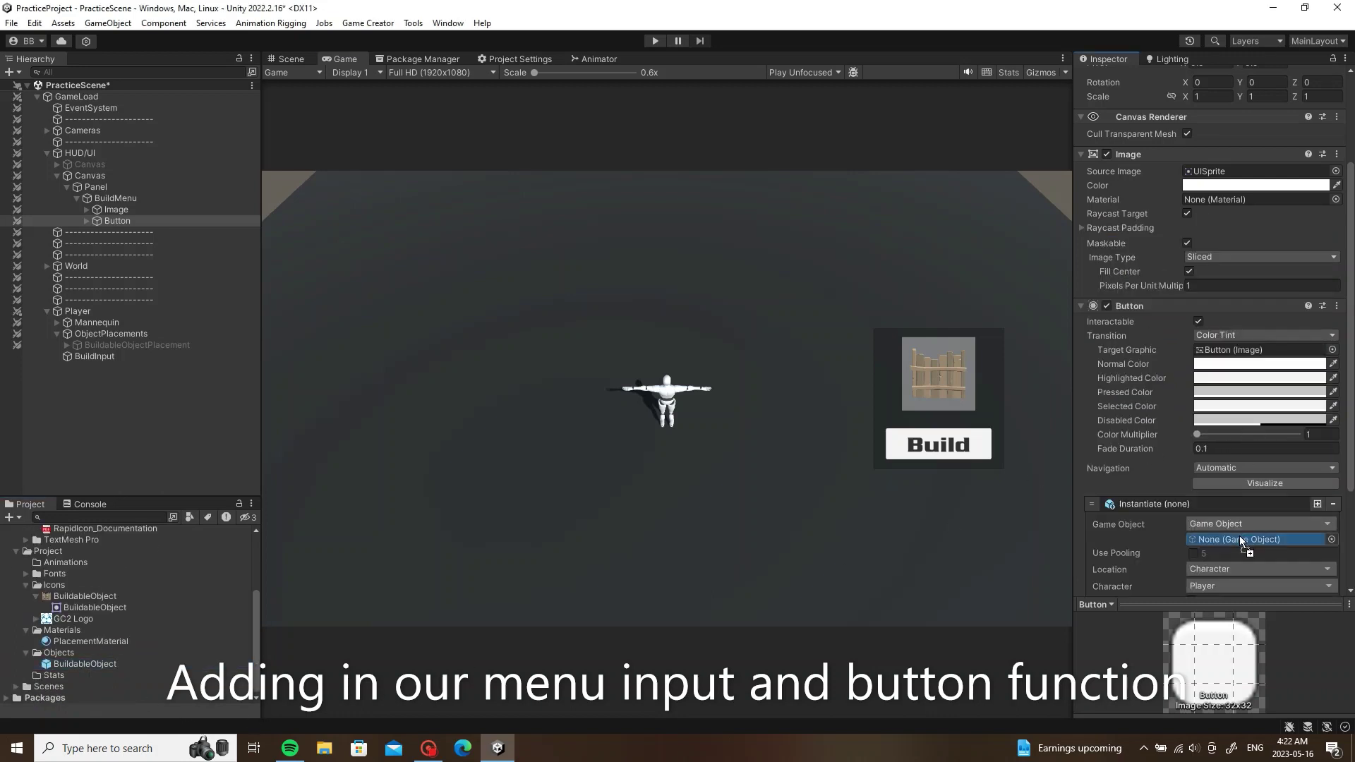
{"action": "scroll", "coordinate": [1212, 504], "scroll_direction": "down", "scroll_amount": 3}
{"action": "left_click", "coordinate": [1228, 455]}
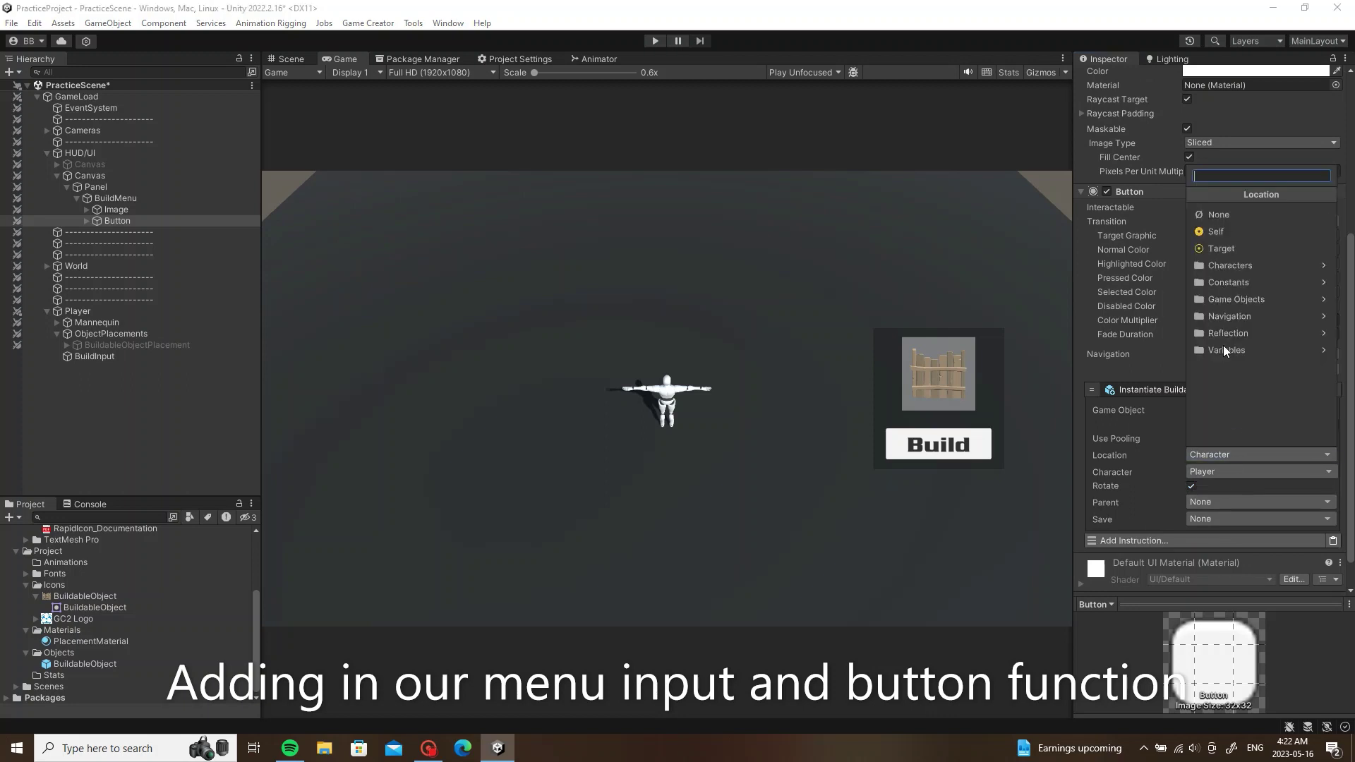
{"action": "left_click", "coordinate": [1235, 295]}
{"action": "left_click", "coordinate": [1240, 217]}
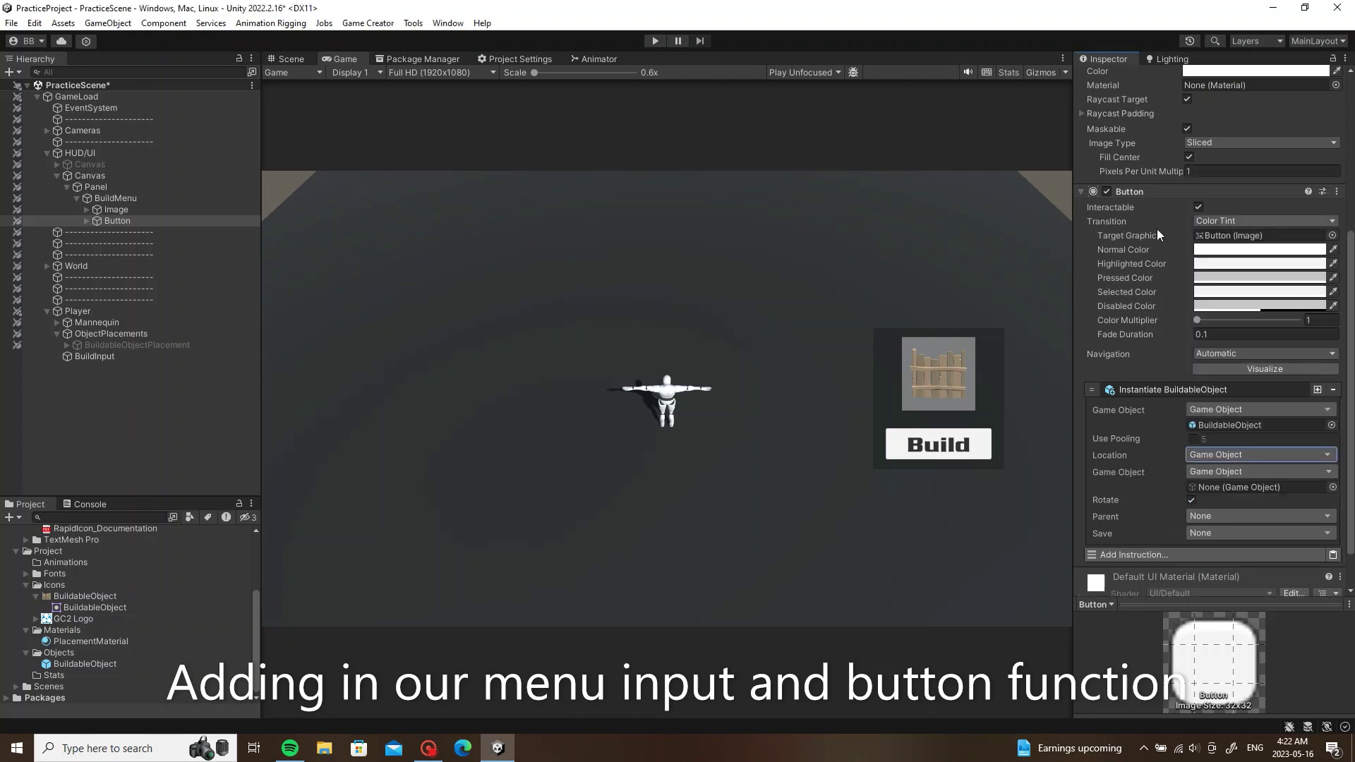
{"action": "left_click_drag", "start_coordinate": [175, 344], "coordinate": [1240, 487]}
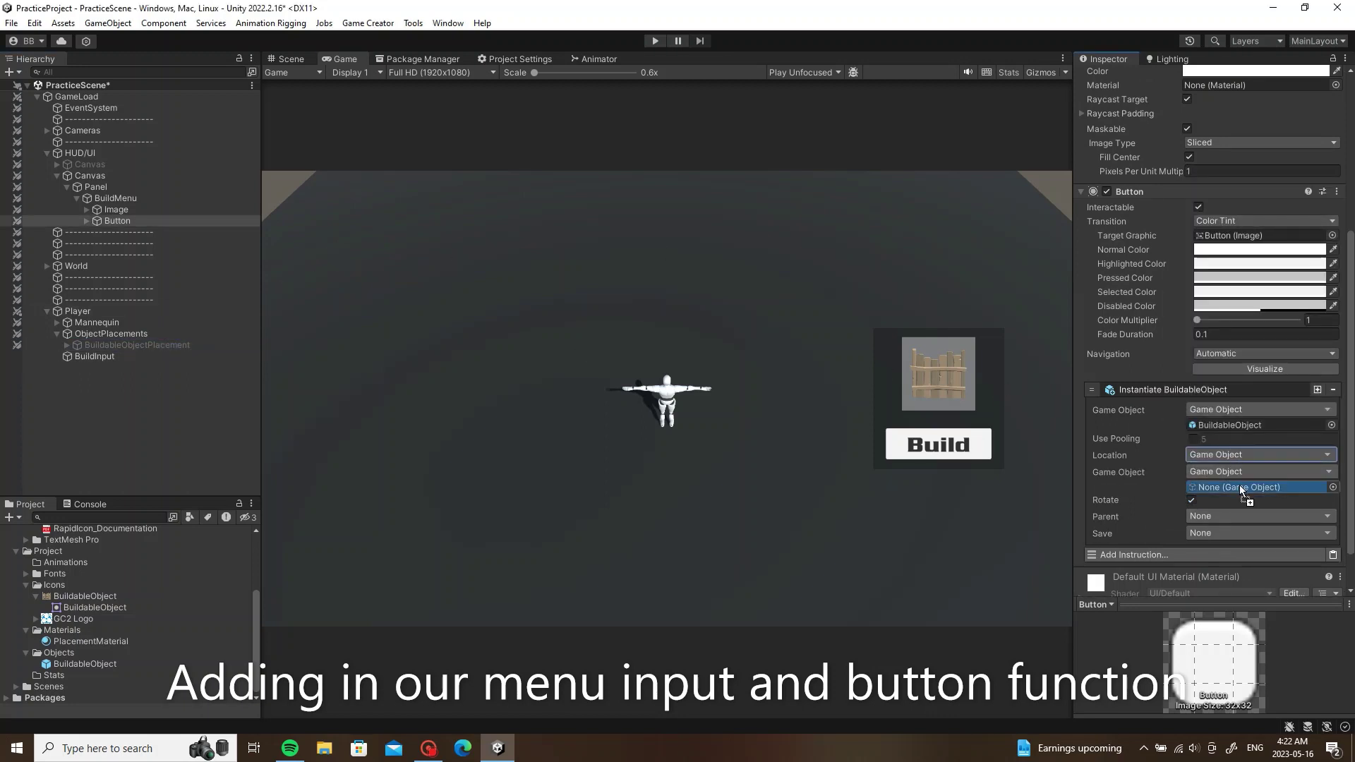
{"action": "left_click", "coordinate": [1188, 391]}
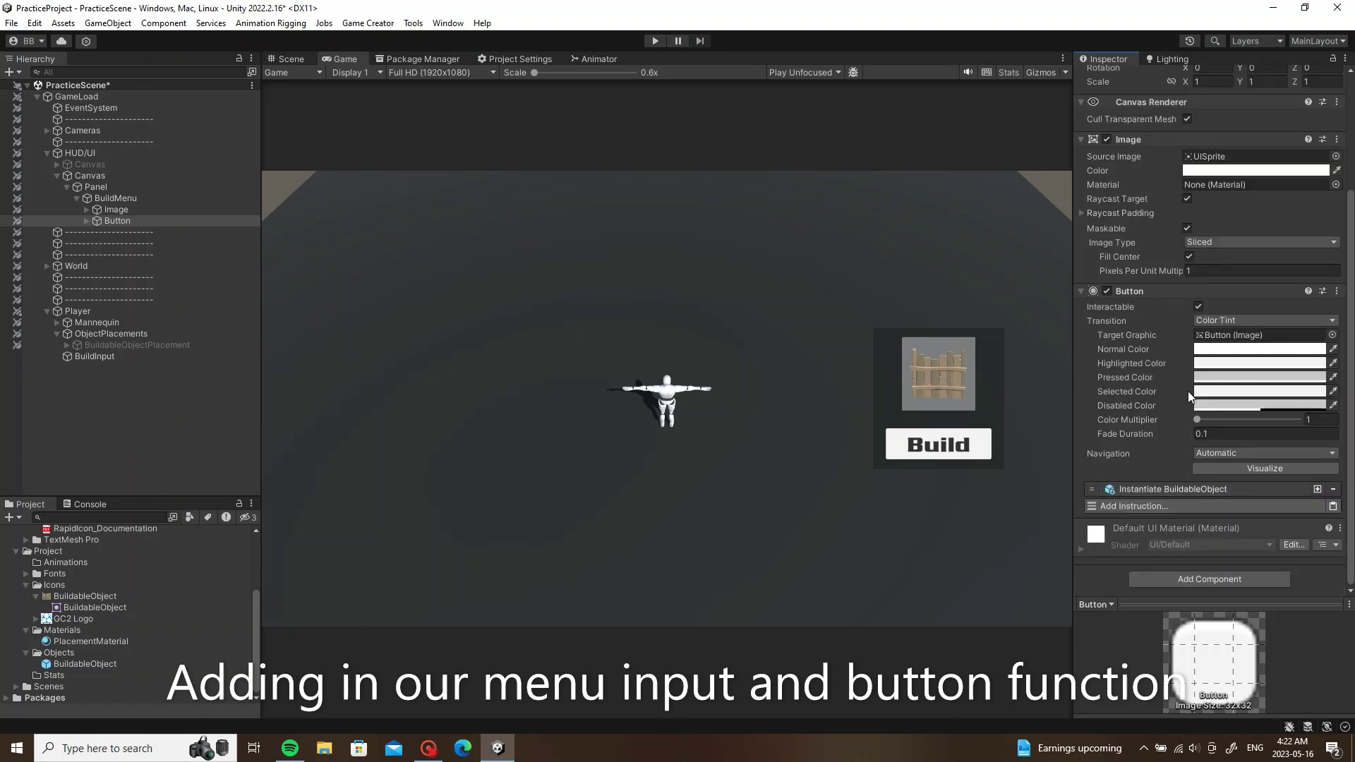
Step: Add a Set Active instruction that deactivates BuildableObjectPlacement
{"action": "left_click", "coordinate": [1178, 506]}
{"action": "type", "text": "active"}
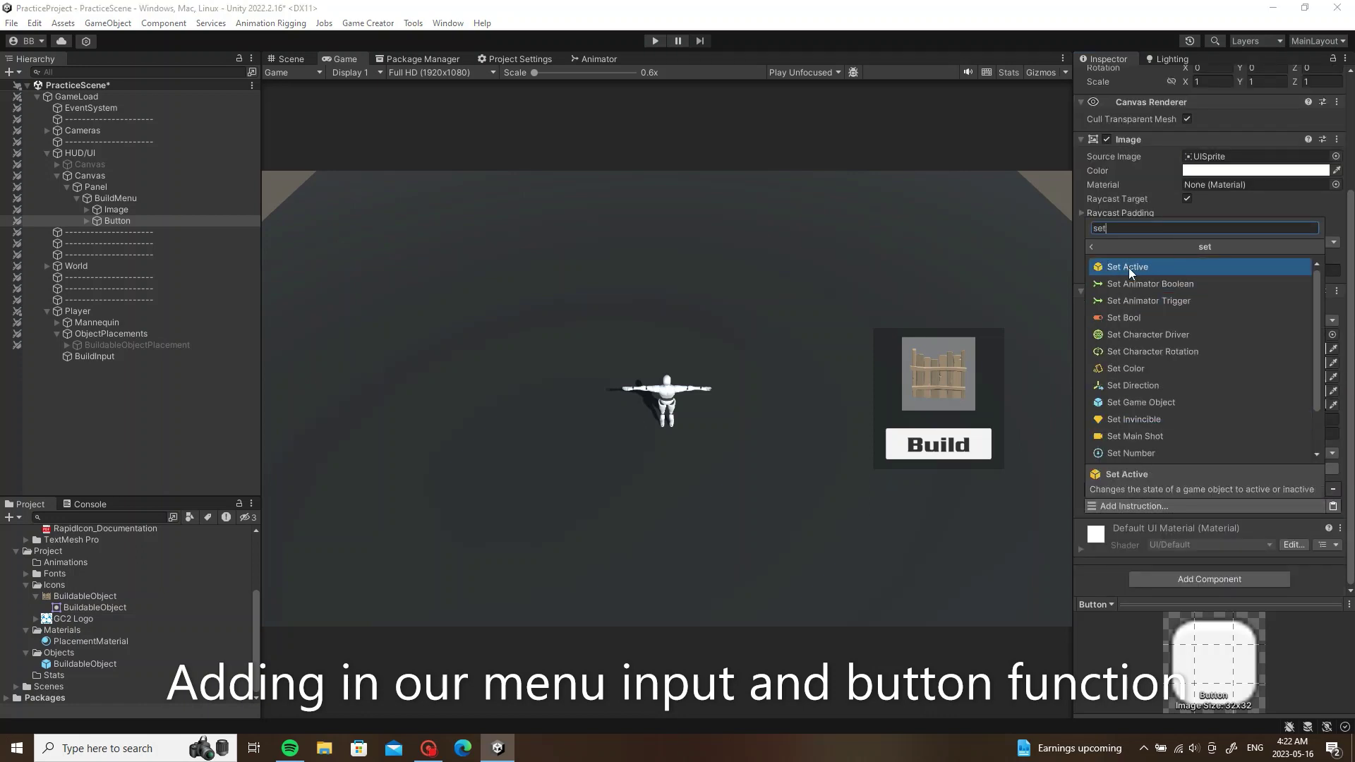
{"action": "left_click", "coordinate": [1129, 268]}
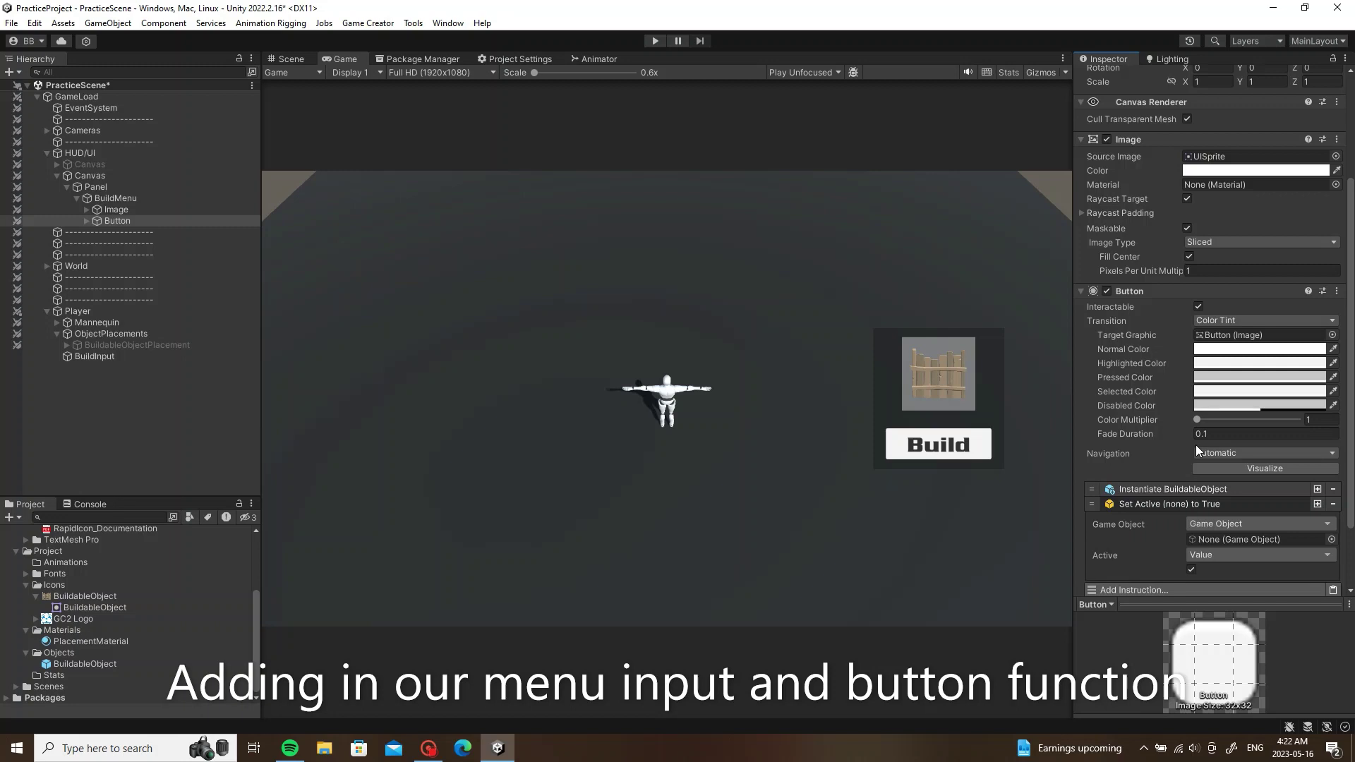
{"action": "scroll", "coordinate": [1199, 443], "scroll_direction": "down", "scroll_amount": 3}
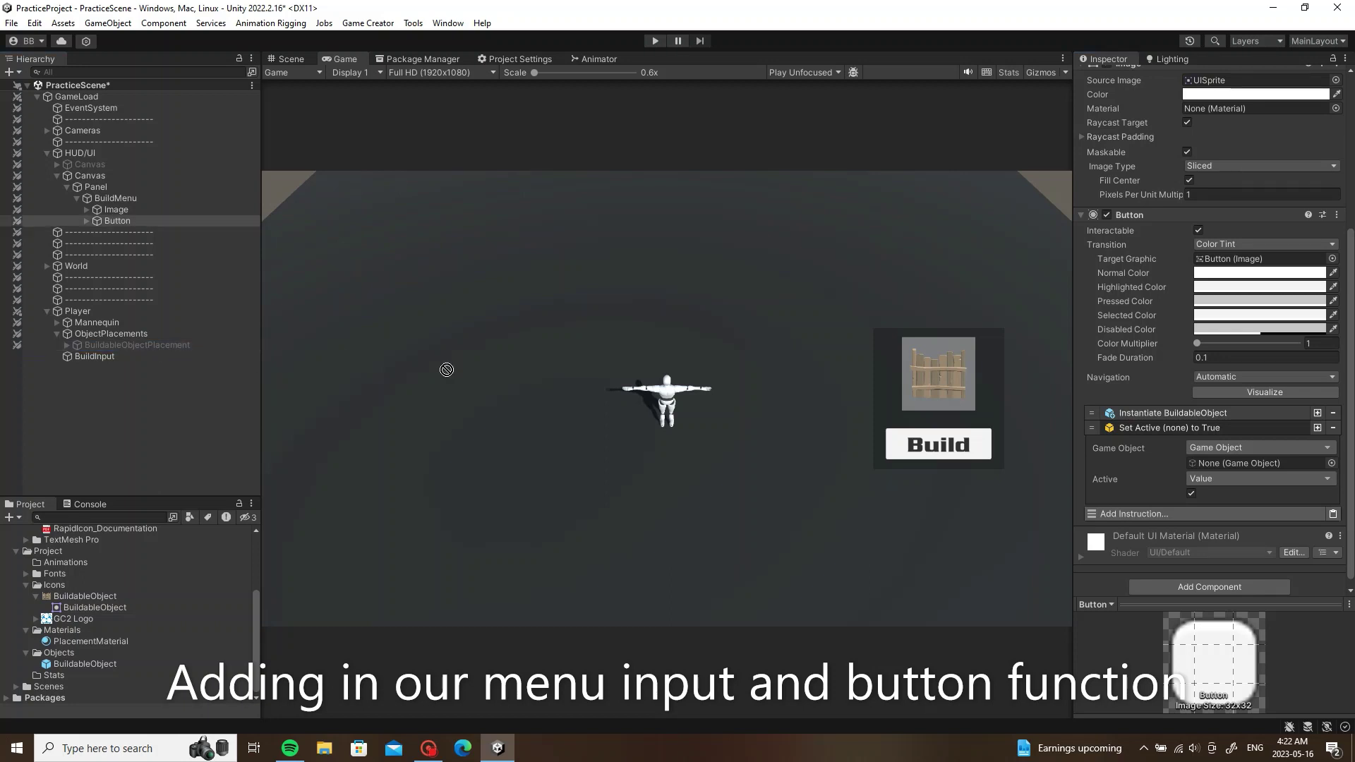
{"action": "left_click_drag", "start_coordinate": [446, 369], "coordinate": [1202, 464]}
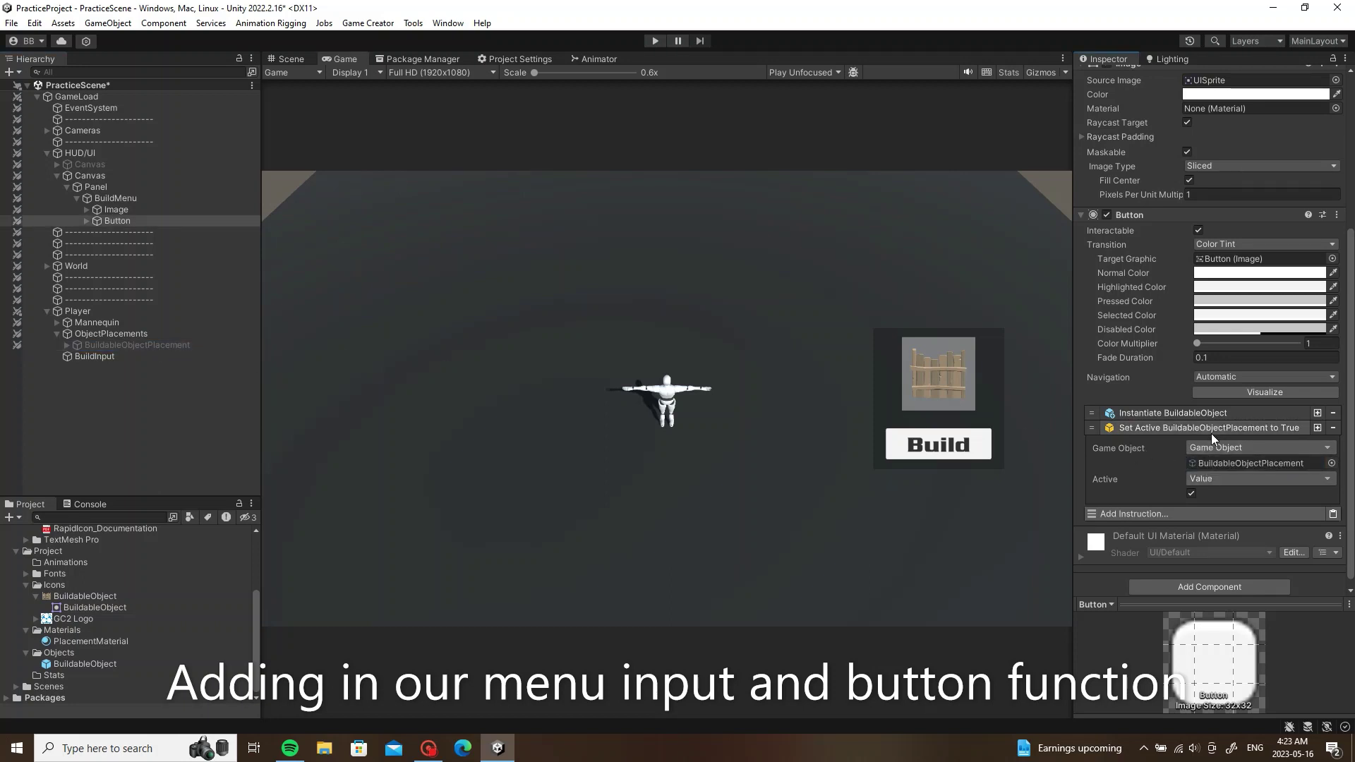
{"action": "left_click", "coordinate": [1191, 493]}
{"action": "left_click", "coordinate": [1259, 429]}
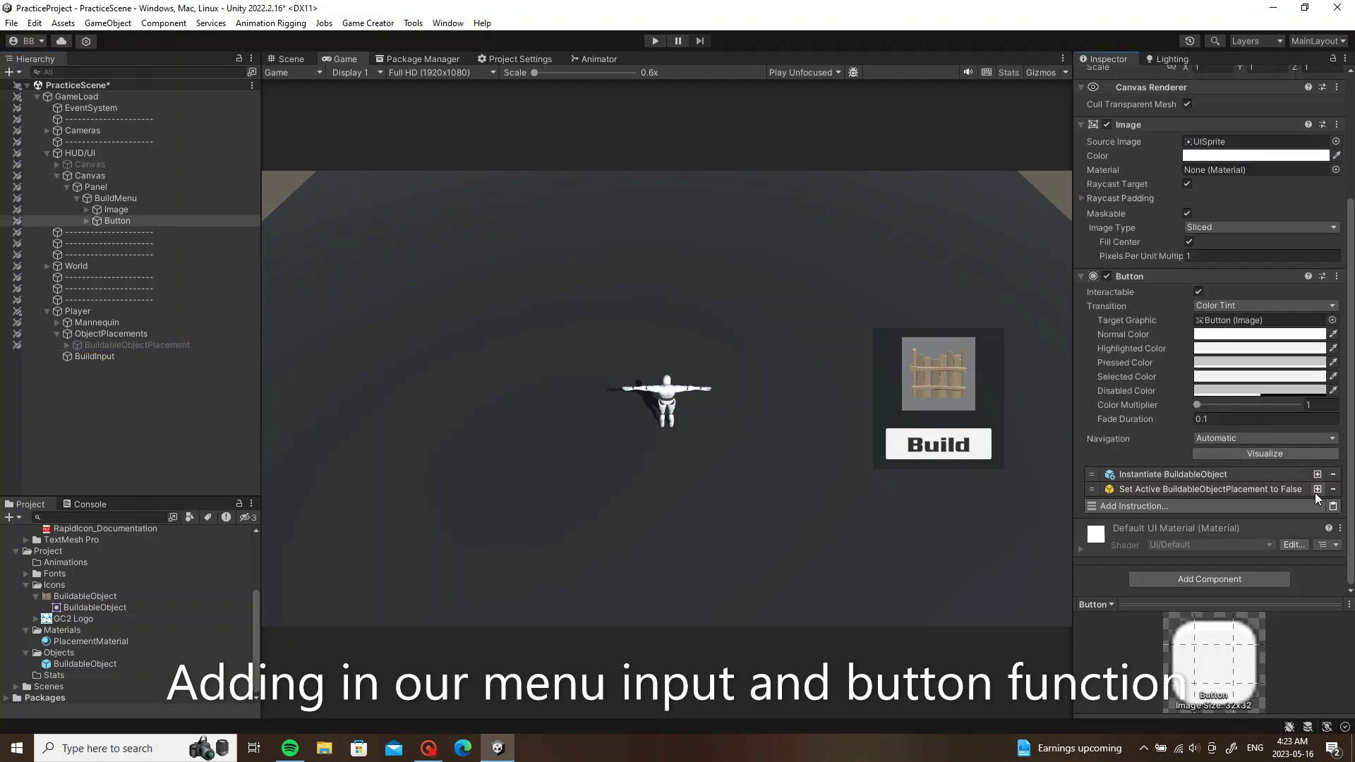
Step: Duplicate it to also deactivate BuildMenu, then save the scene
{"action": "left_click", "coordinate": [1317, 490]}
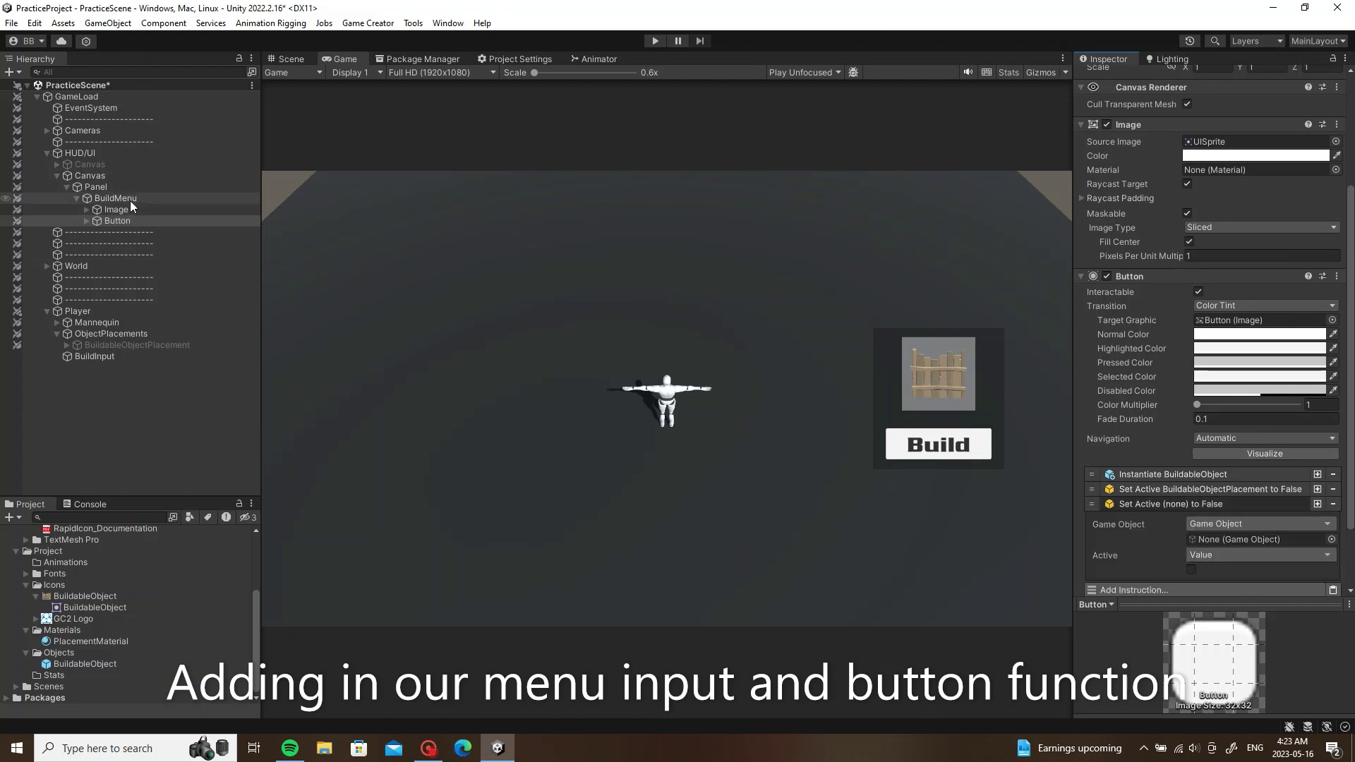
{"action": "left_click_drag", "start_coordinate": [130, 201], "coordinate": [1242, 538]}
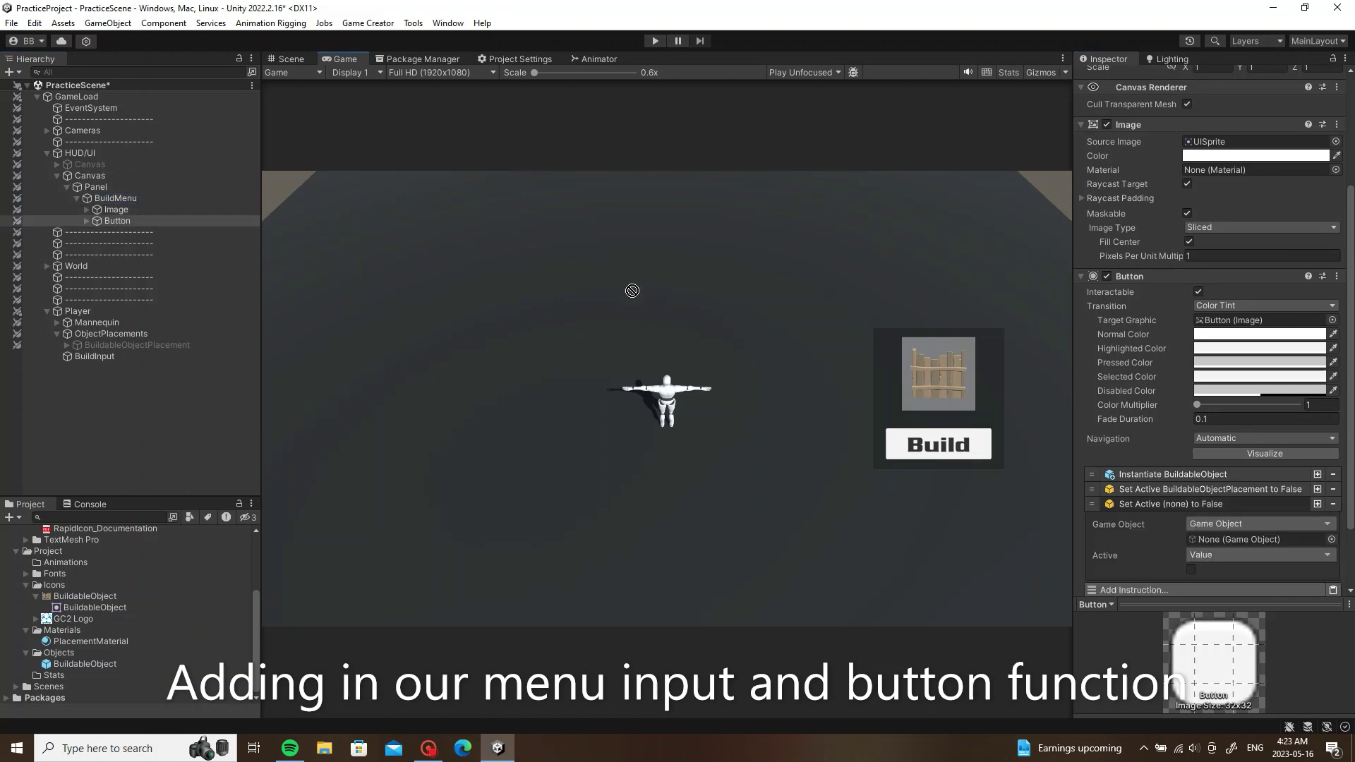
{"action": "left_click", "coordinate": [1241, 503]}
{"action": "key", "text": "ctrl+s"}
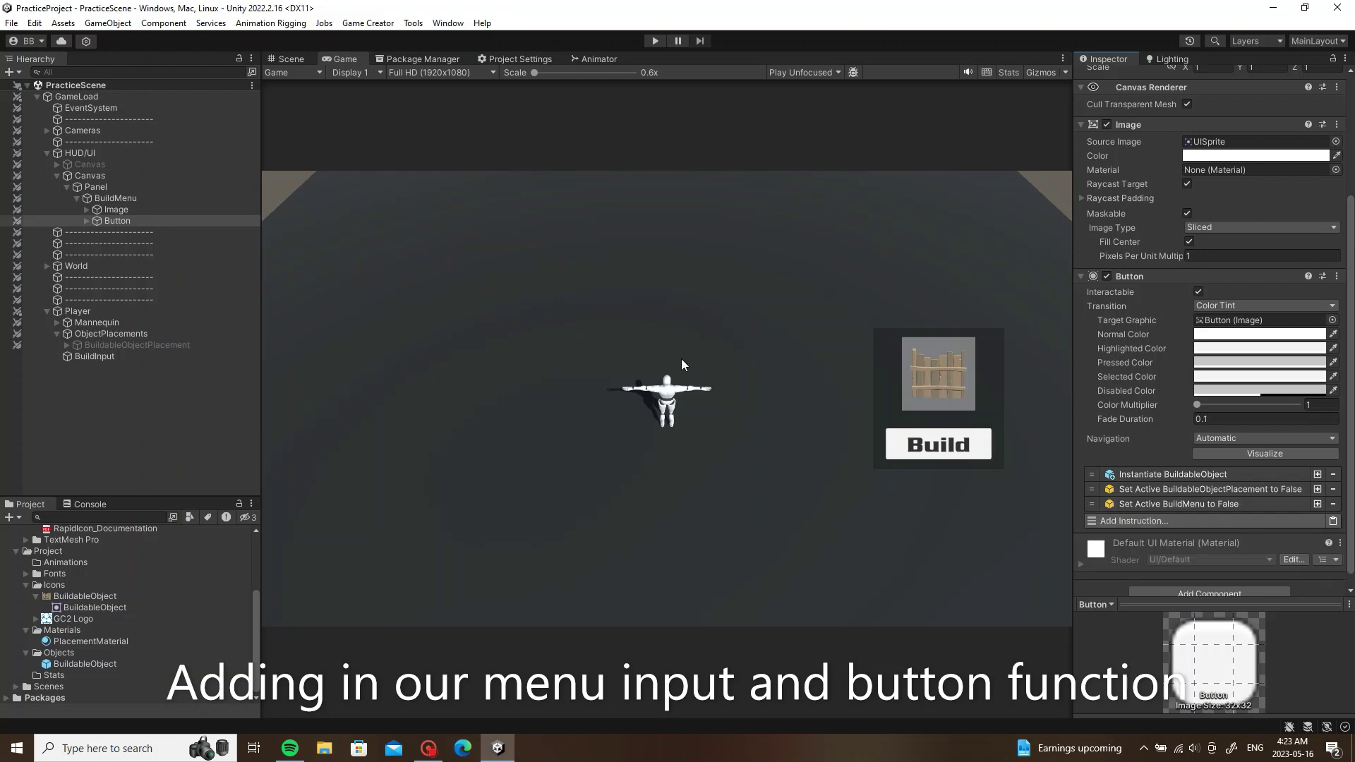
Step: Deactivate BuildMenu so it starts hidden and save the scene
{"action": "left_click", "coordinate": [169, 198]}
{"action": "key", "text": "alt+shift+a"}
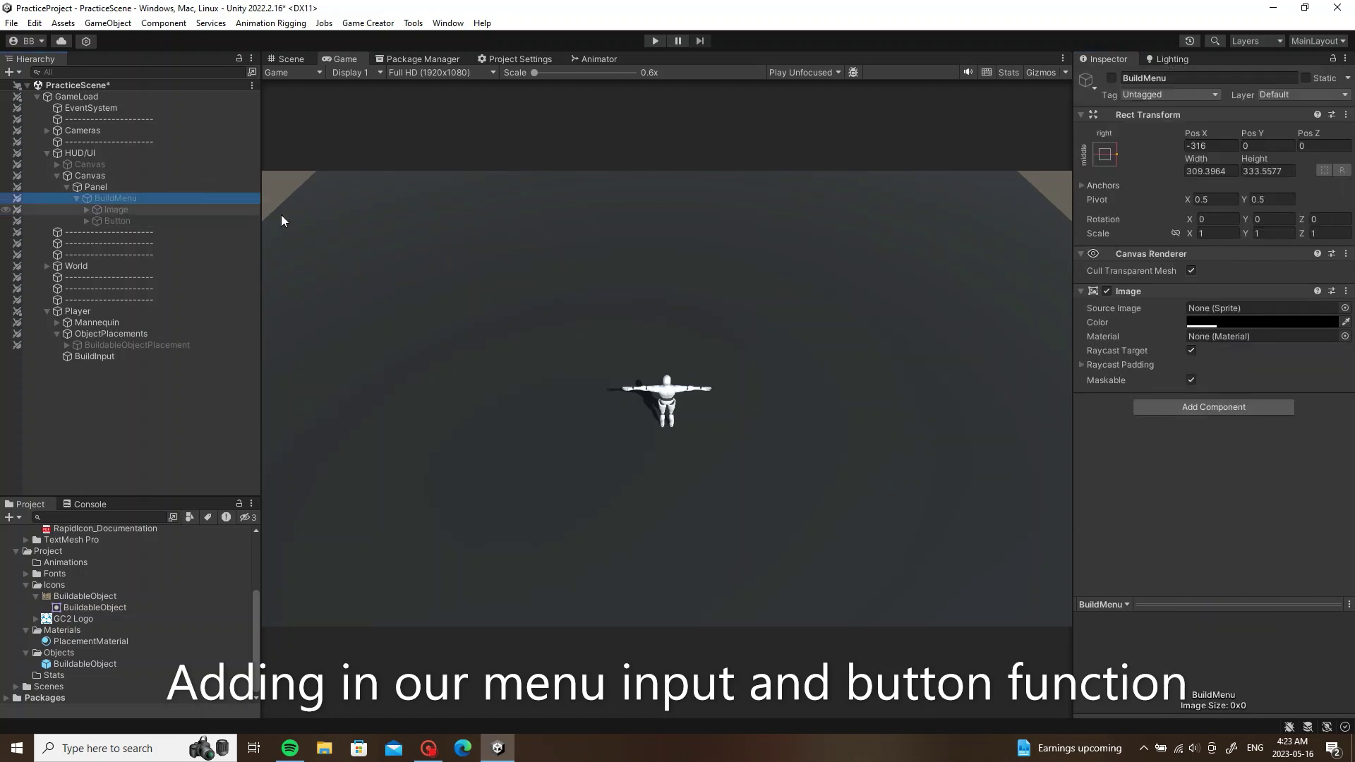
{"action": "key", "text": "ctrl+s"}
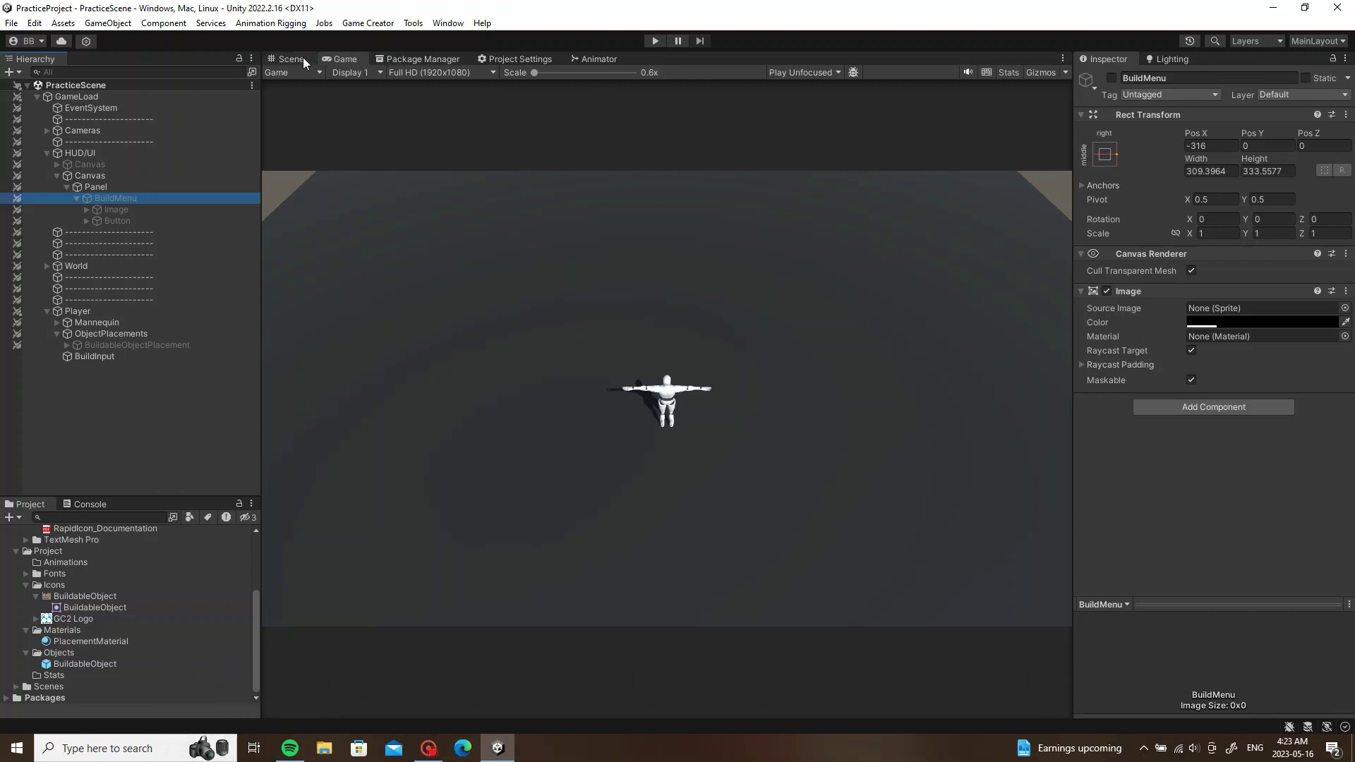
Step: In play mode, walk the mannequin, build a wooden fence from the build menu, and reopen the menu
{"action": "left_click", "coordinate": [209, 480]}
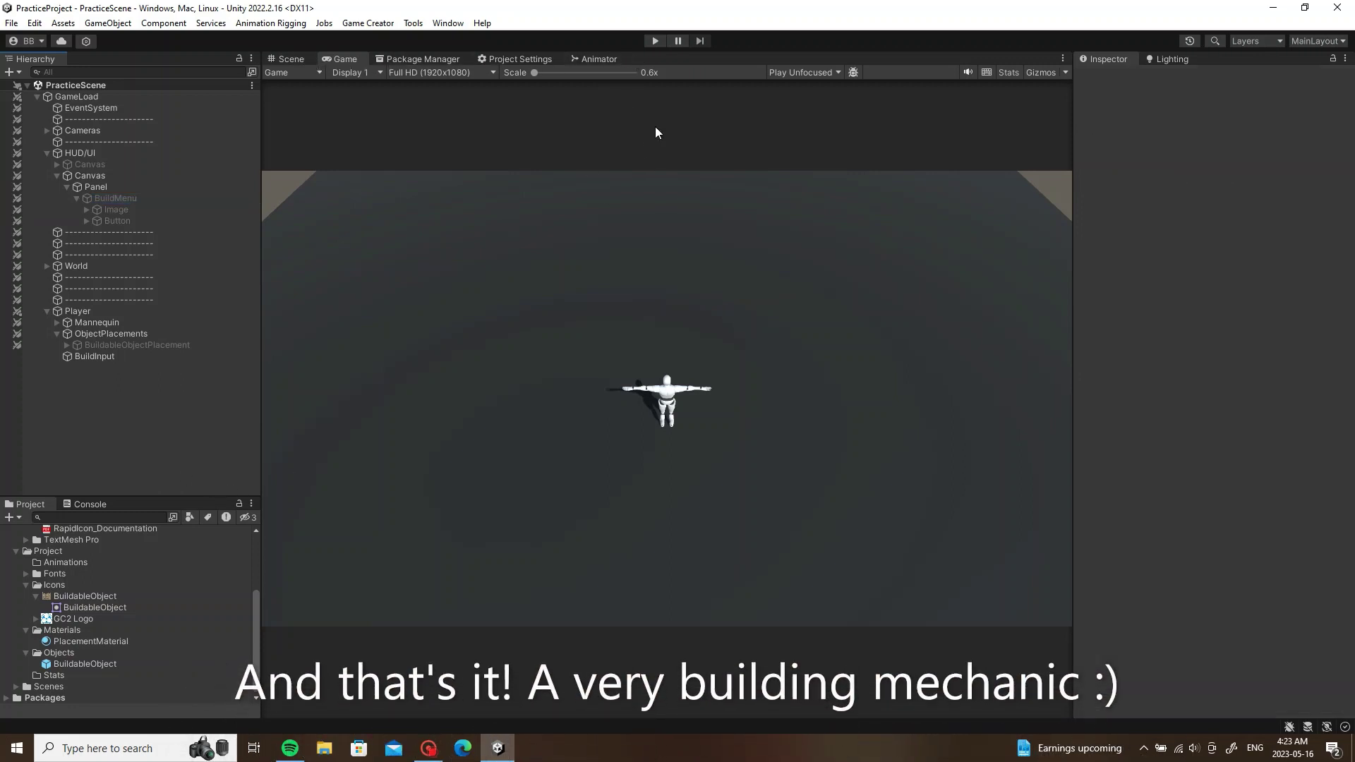
{"action": "left_click", "coordinate": [656, 40]}
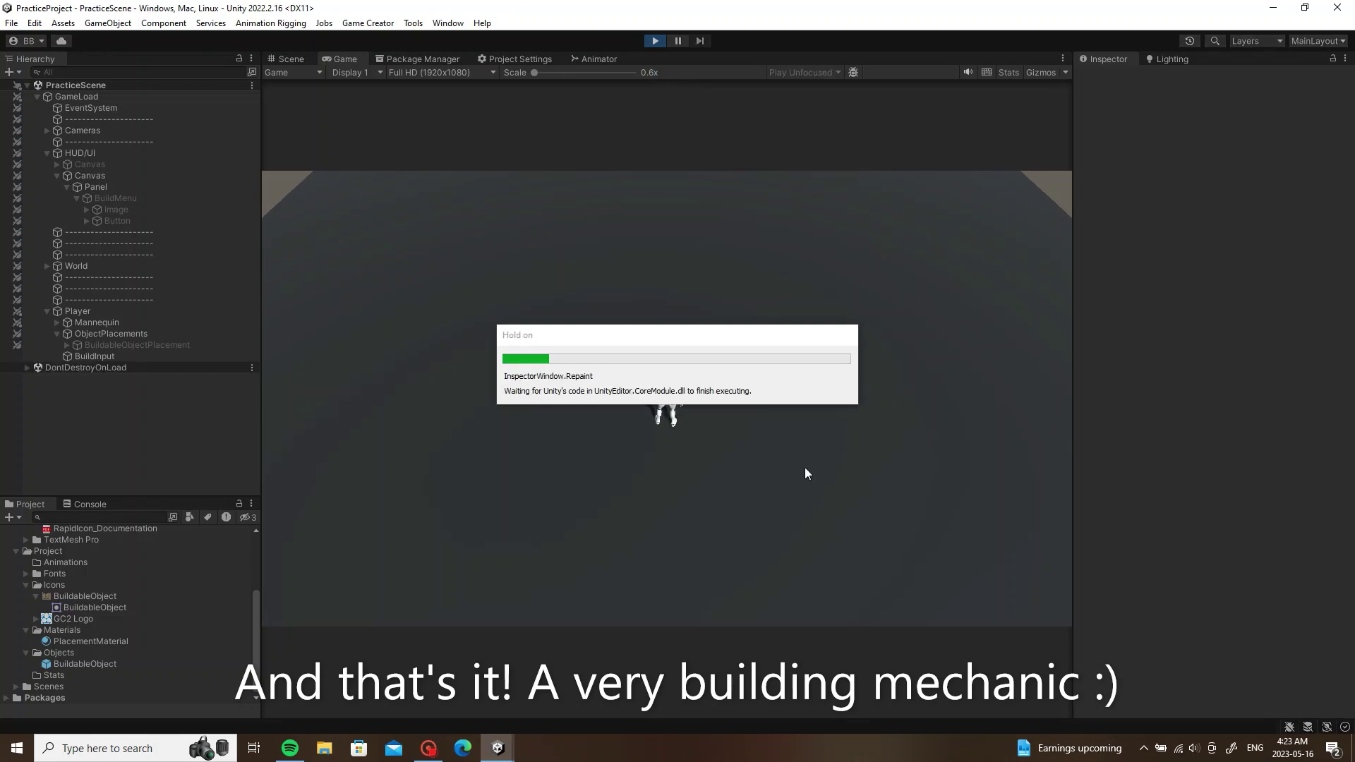
{"action": "key", "text": "w"}
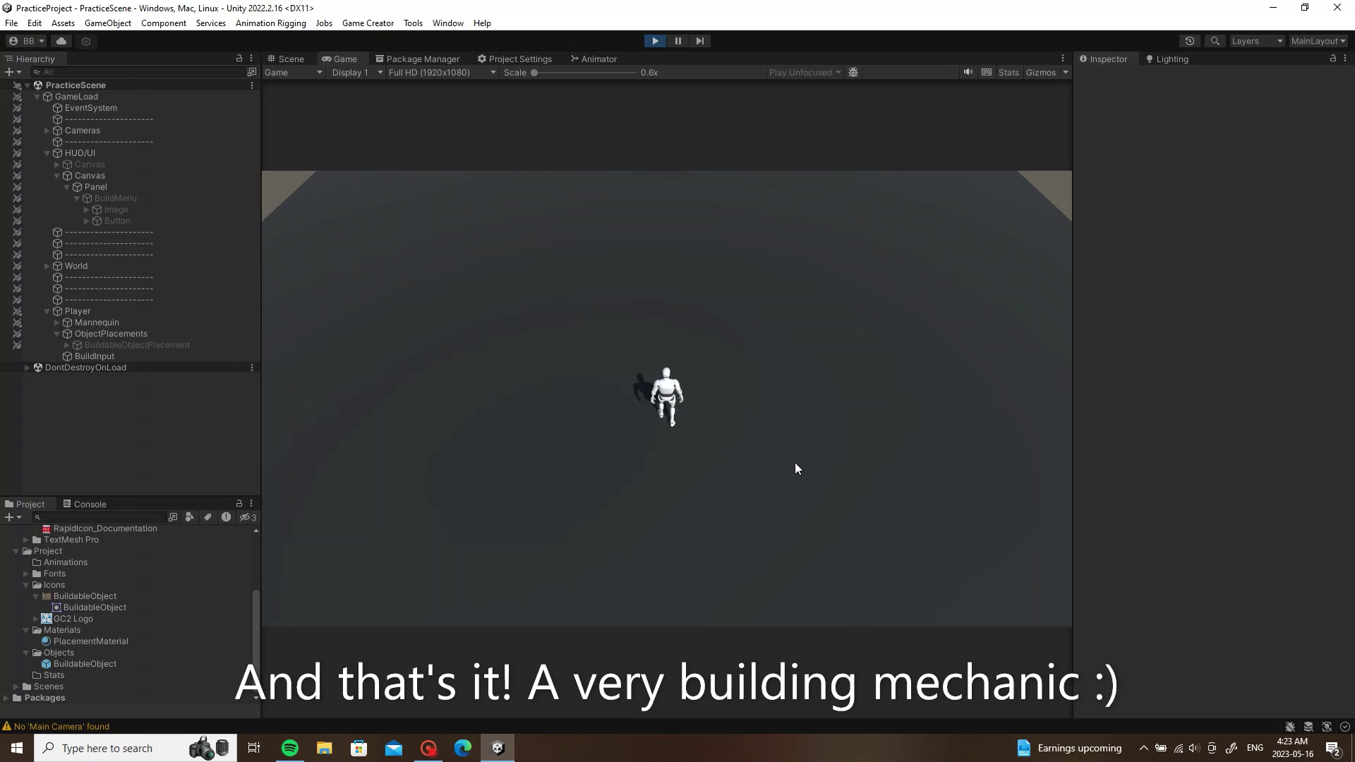
{"action": "key", "text": "b"}
{"action": "key", "text": "s"}
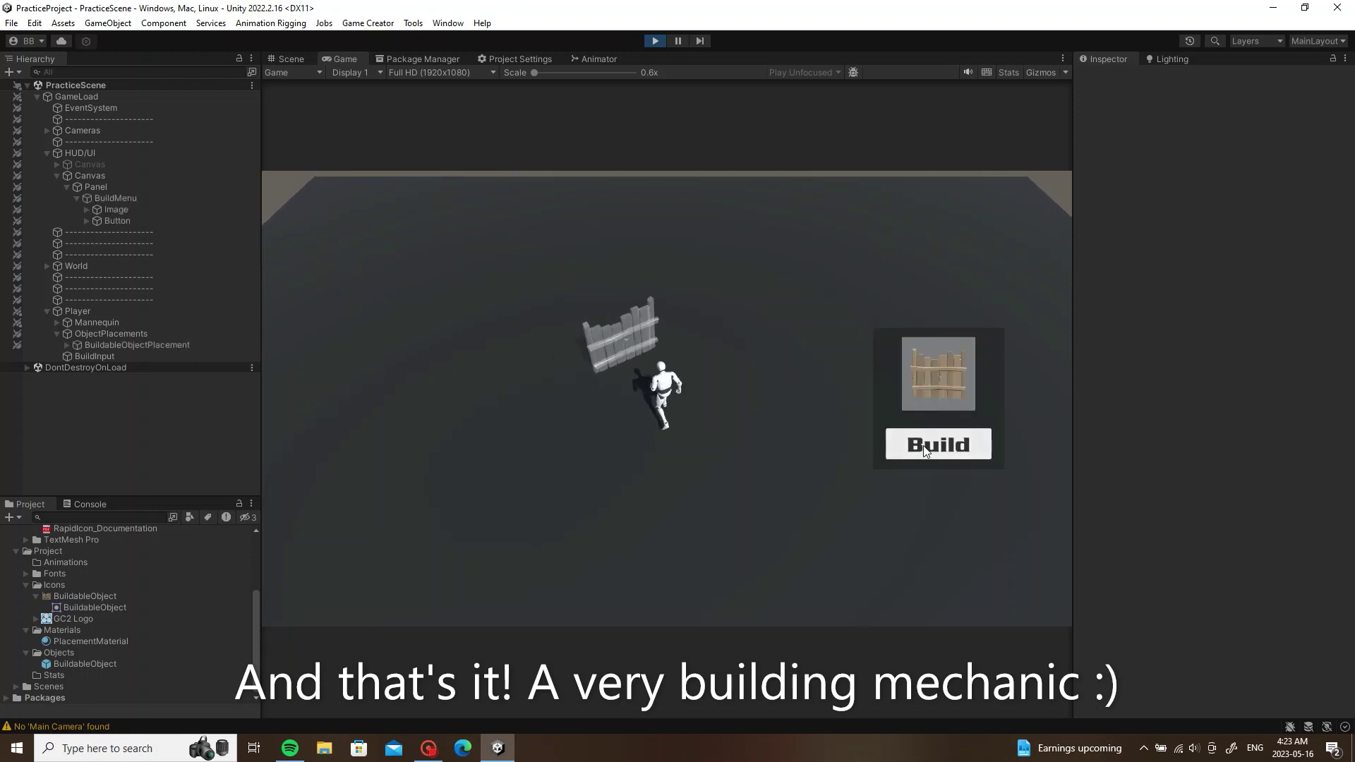
{"action": "left_click", "coordinate": [930, 439]}
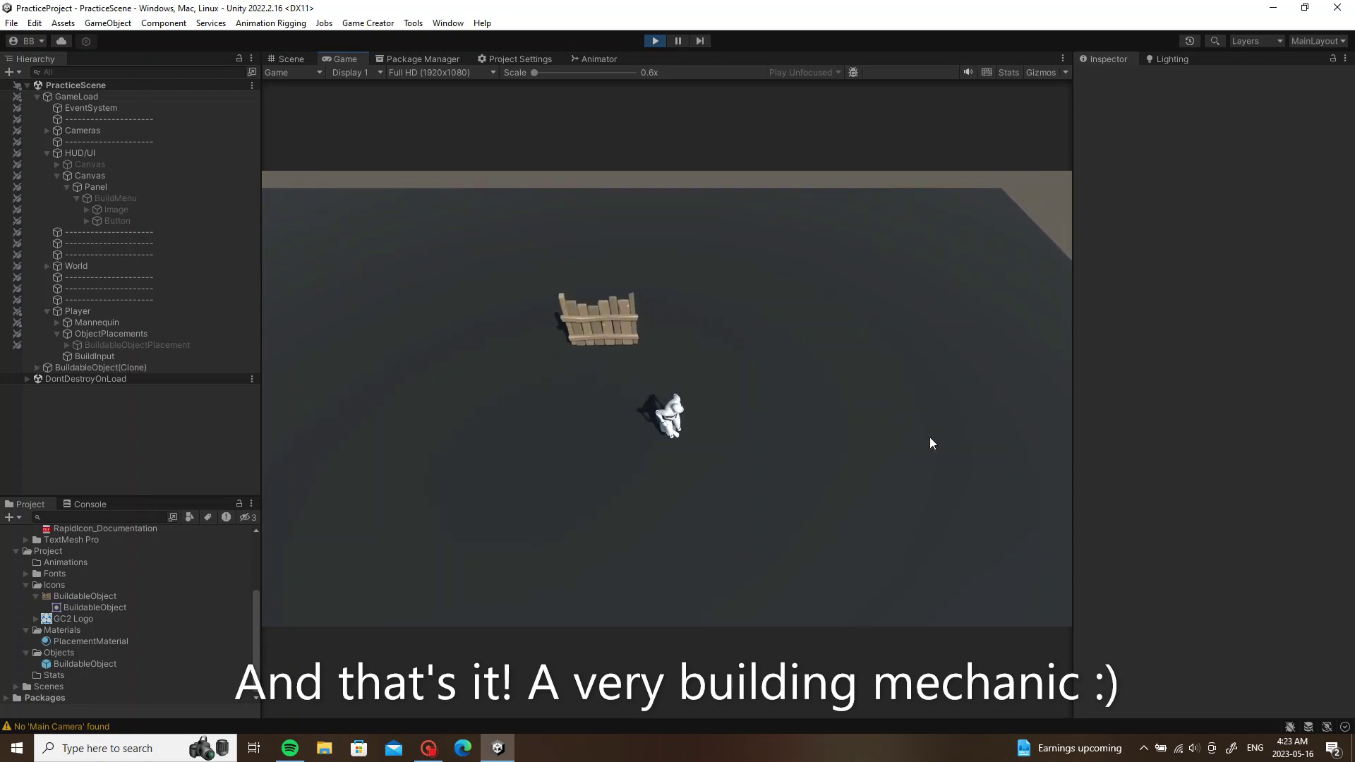
{"action": "key", "text": "b"}
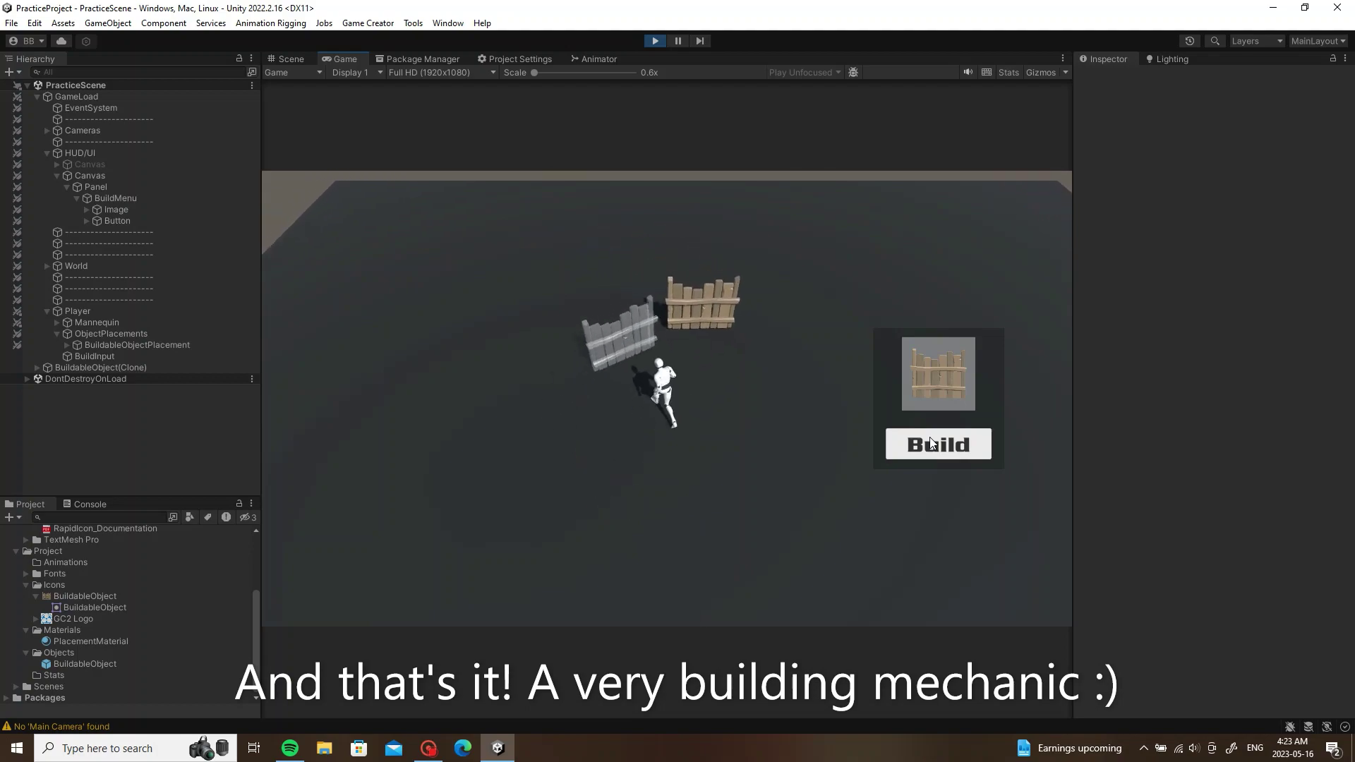